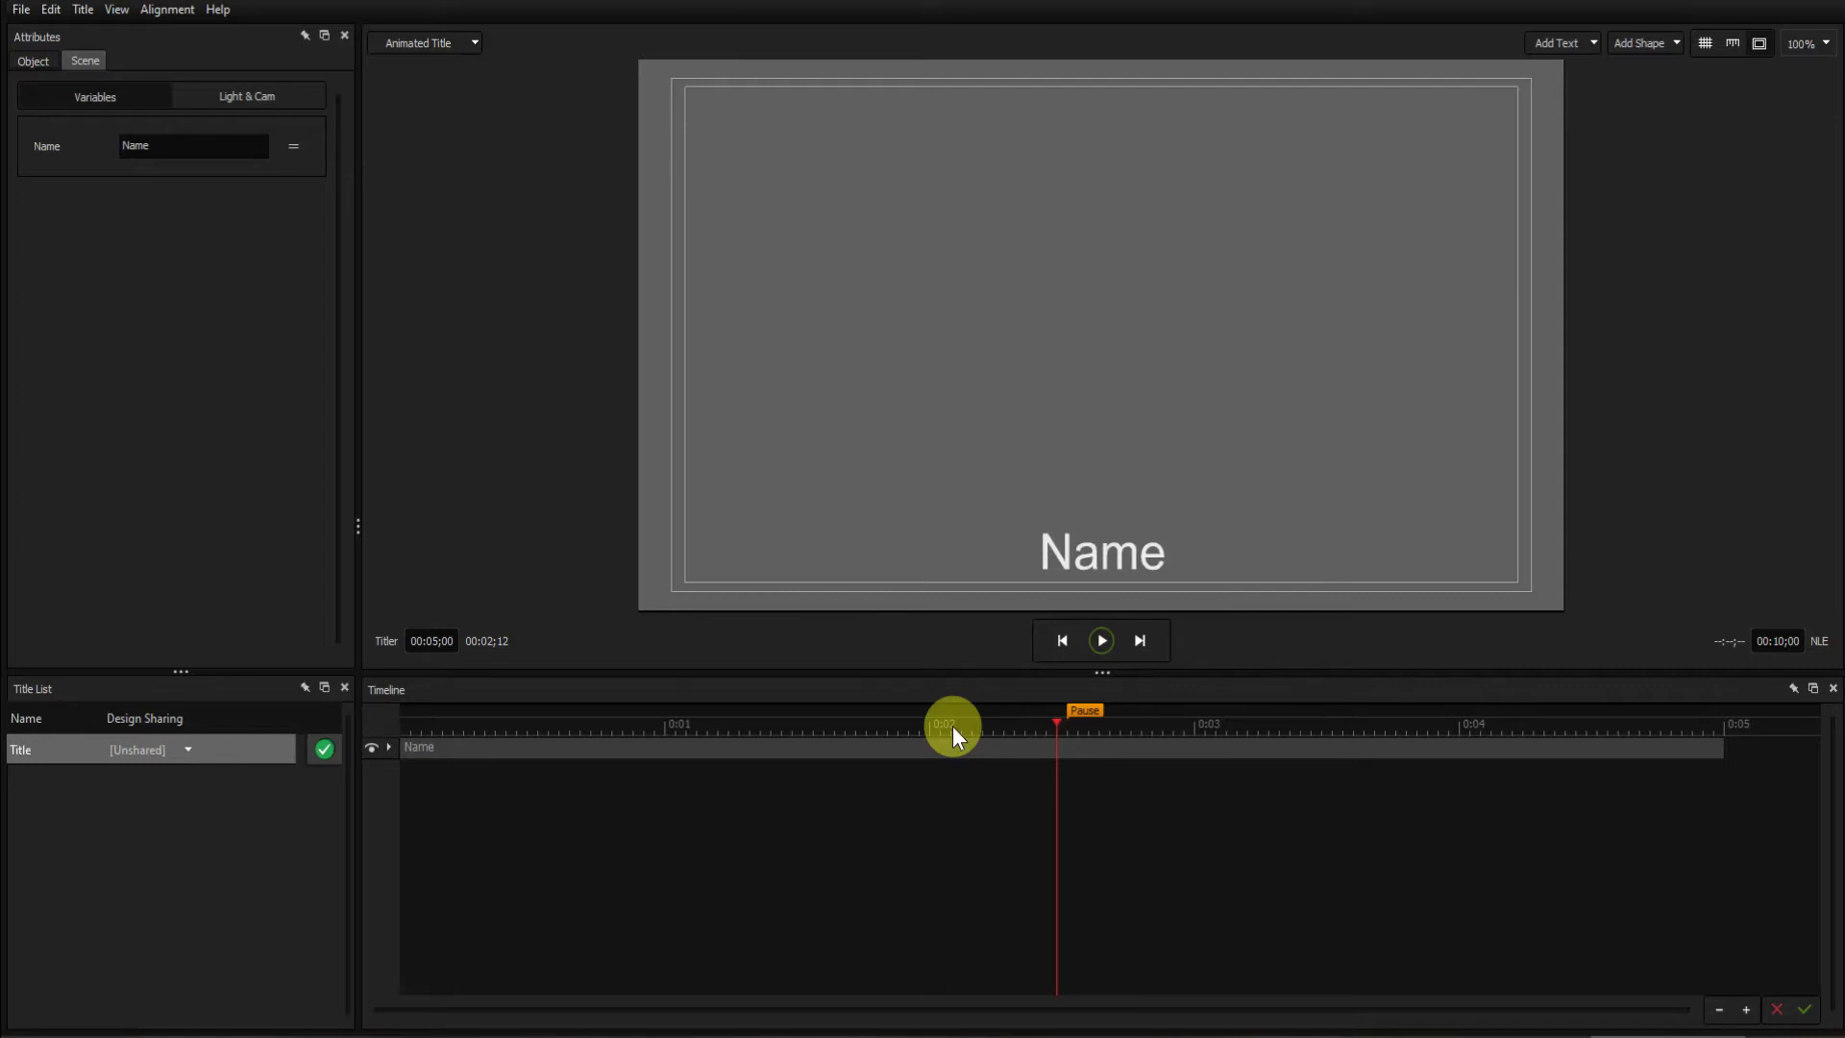
Step: Open the Title settings and review the frame rate list, keeping 25 fps
left_click(81, 11)
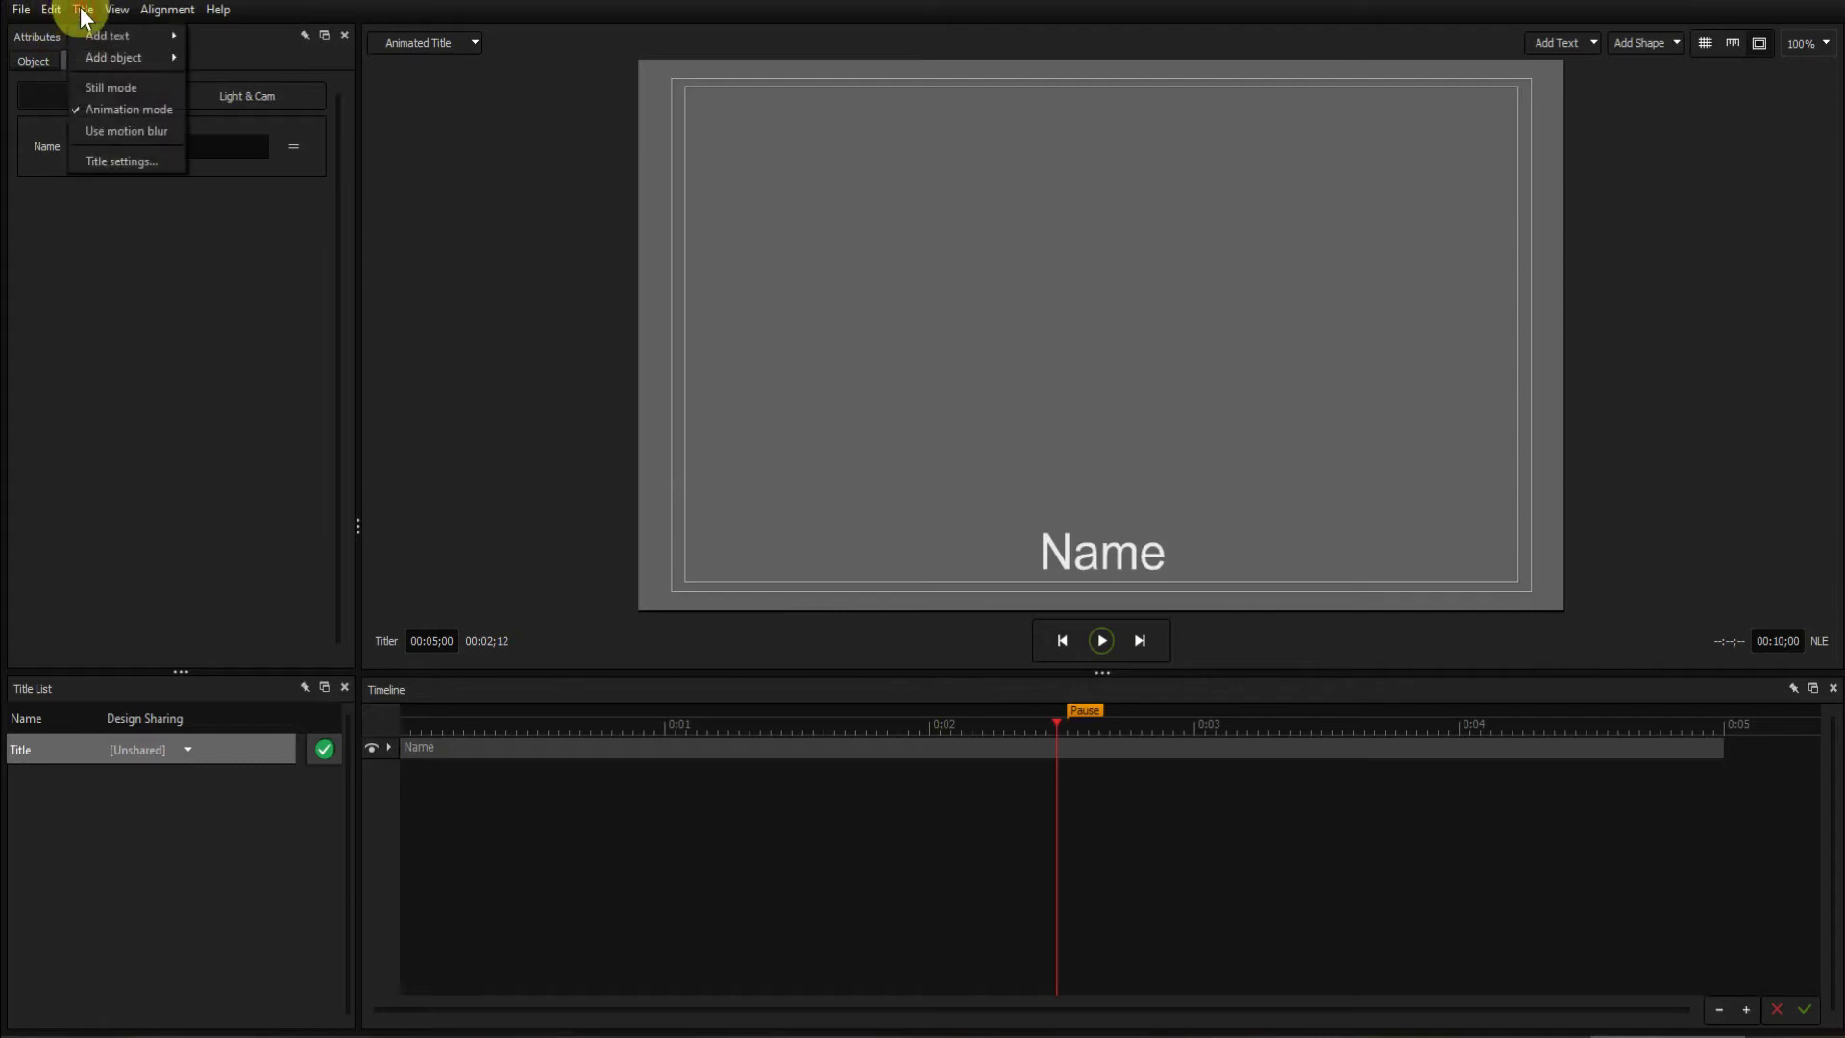
left_click(112, 159)
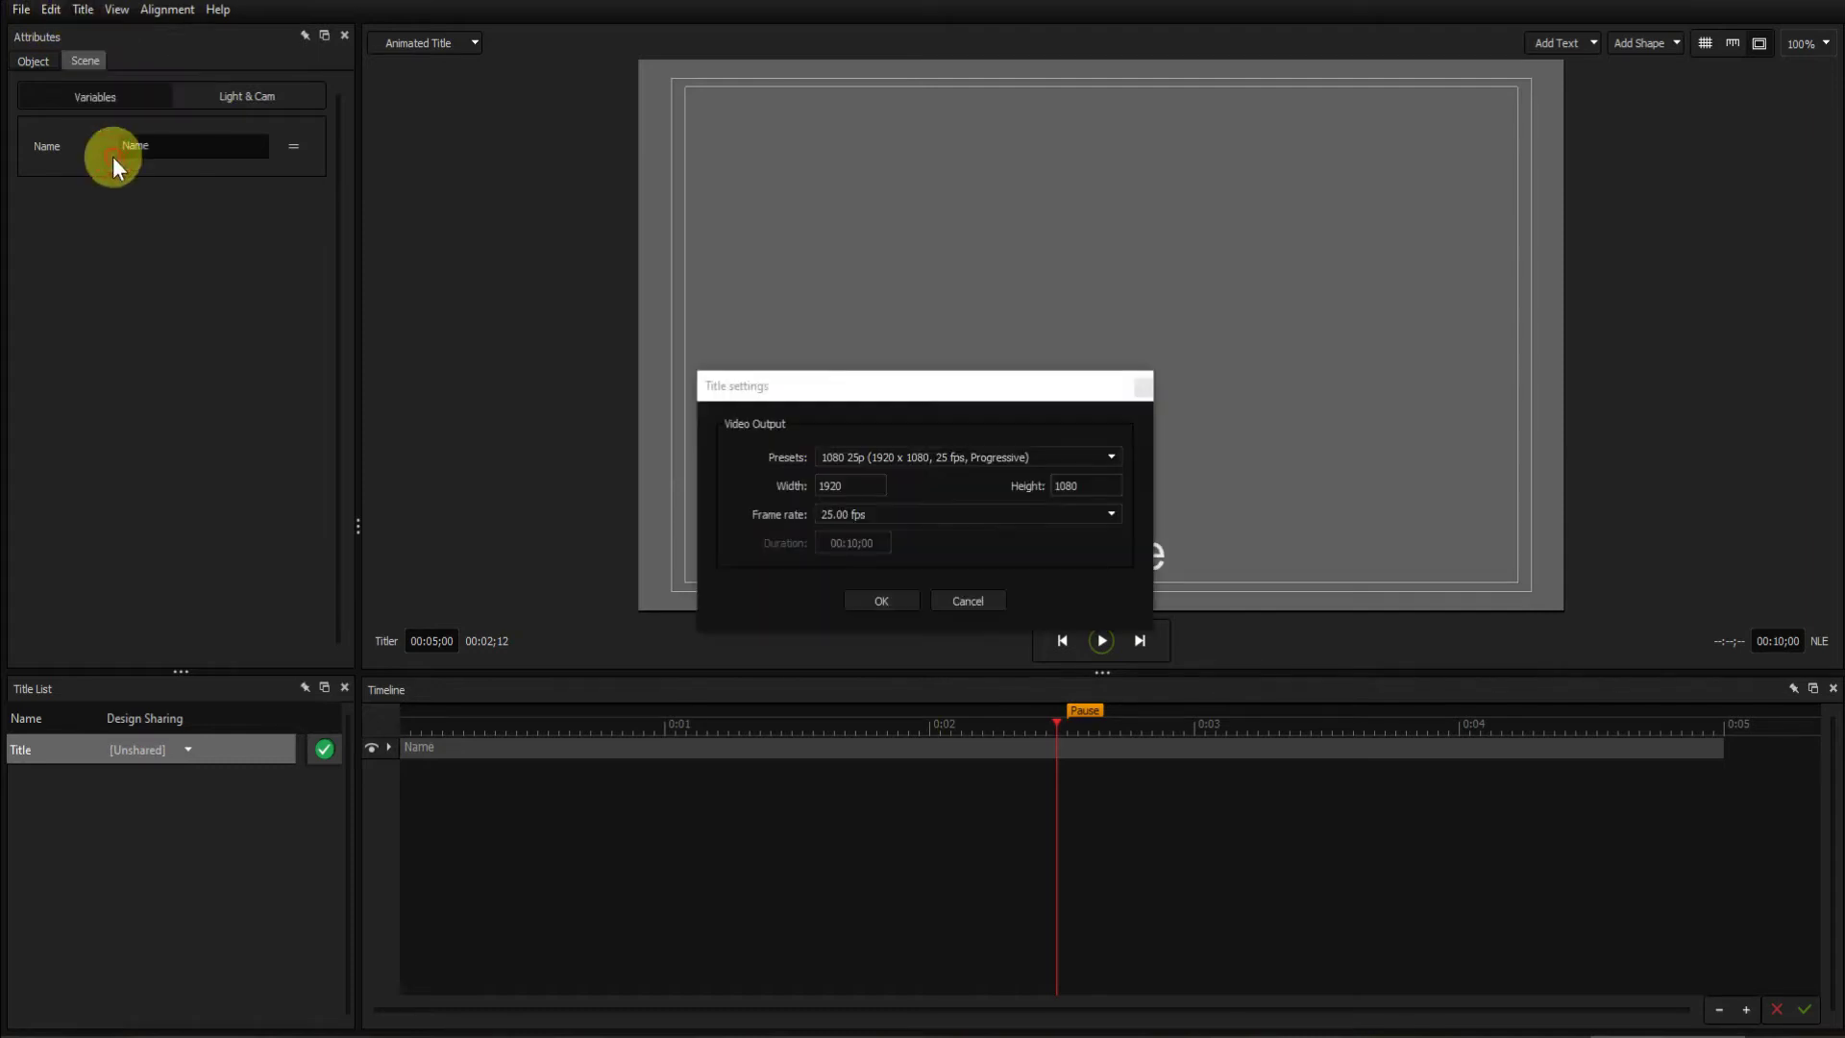
left_click(1110, 512)
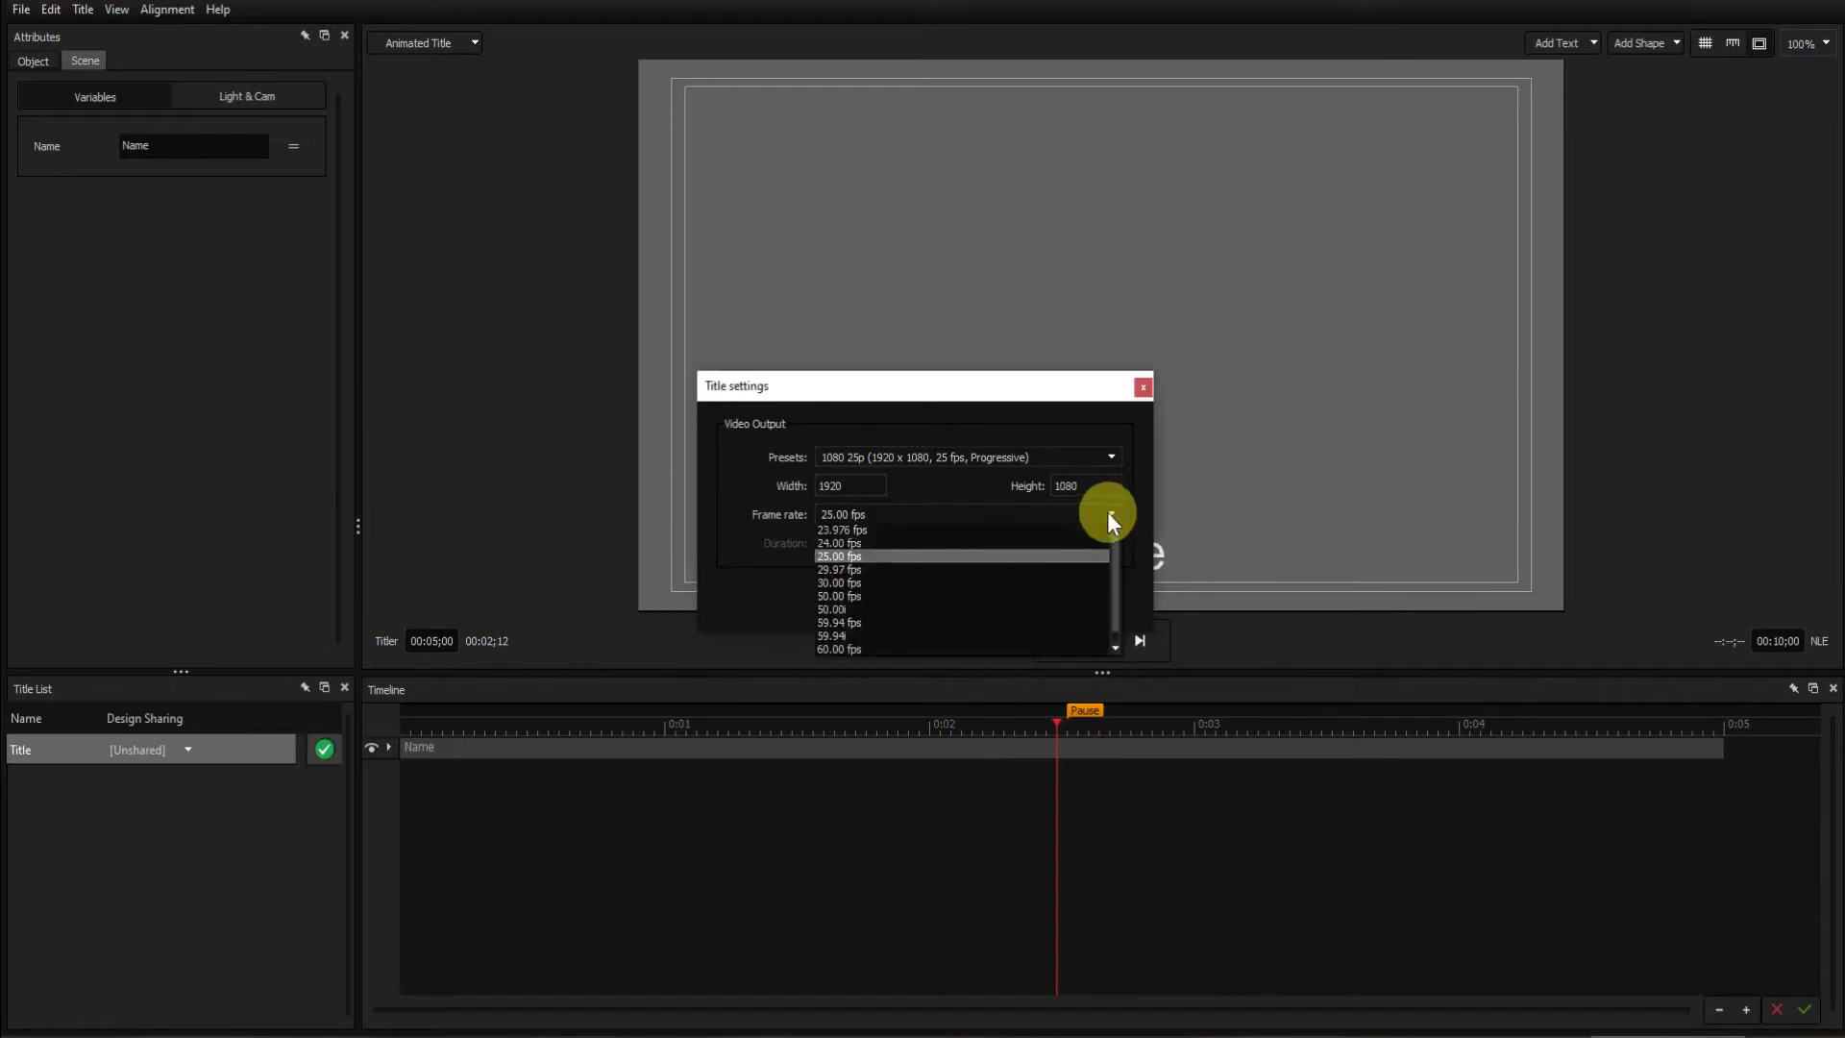
scroll(1023, 577, "down", 1)
scroll(1023, 574, "up", 1)
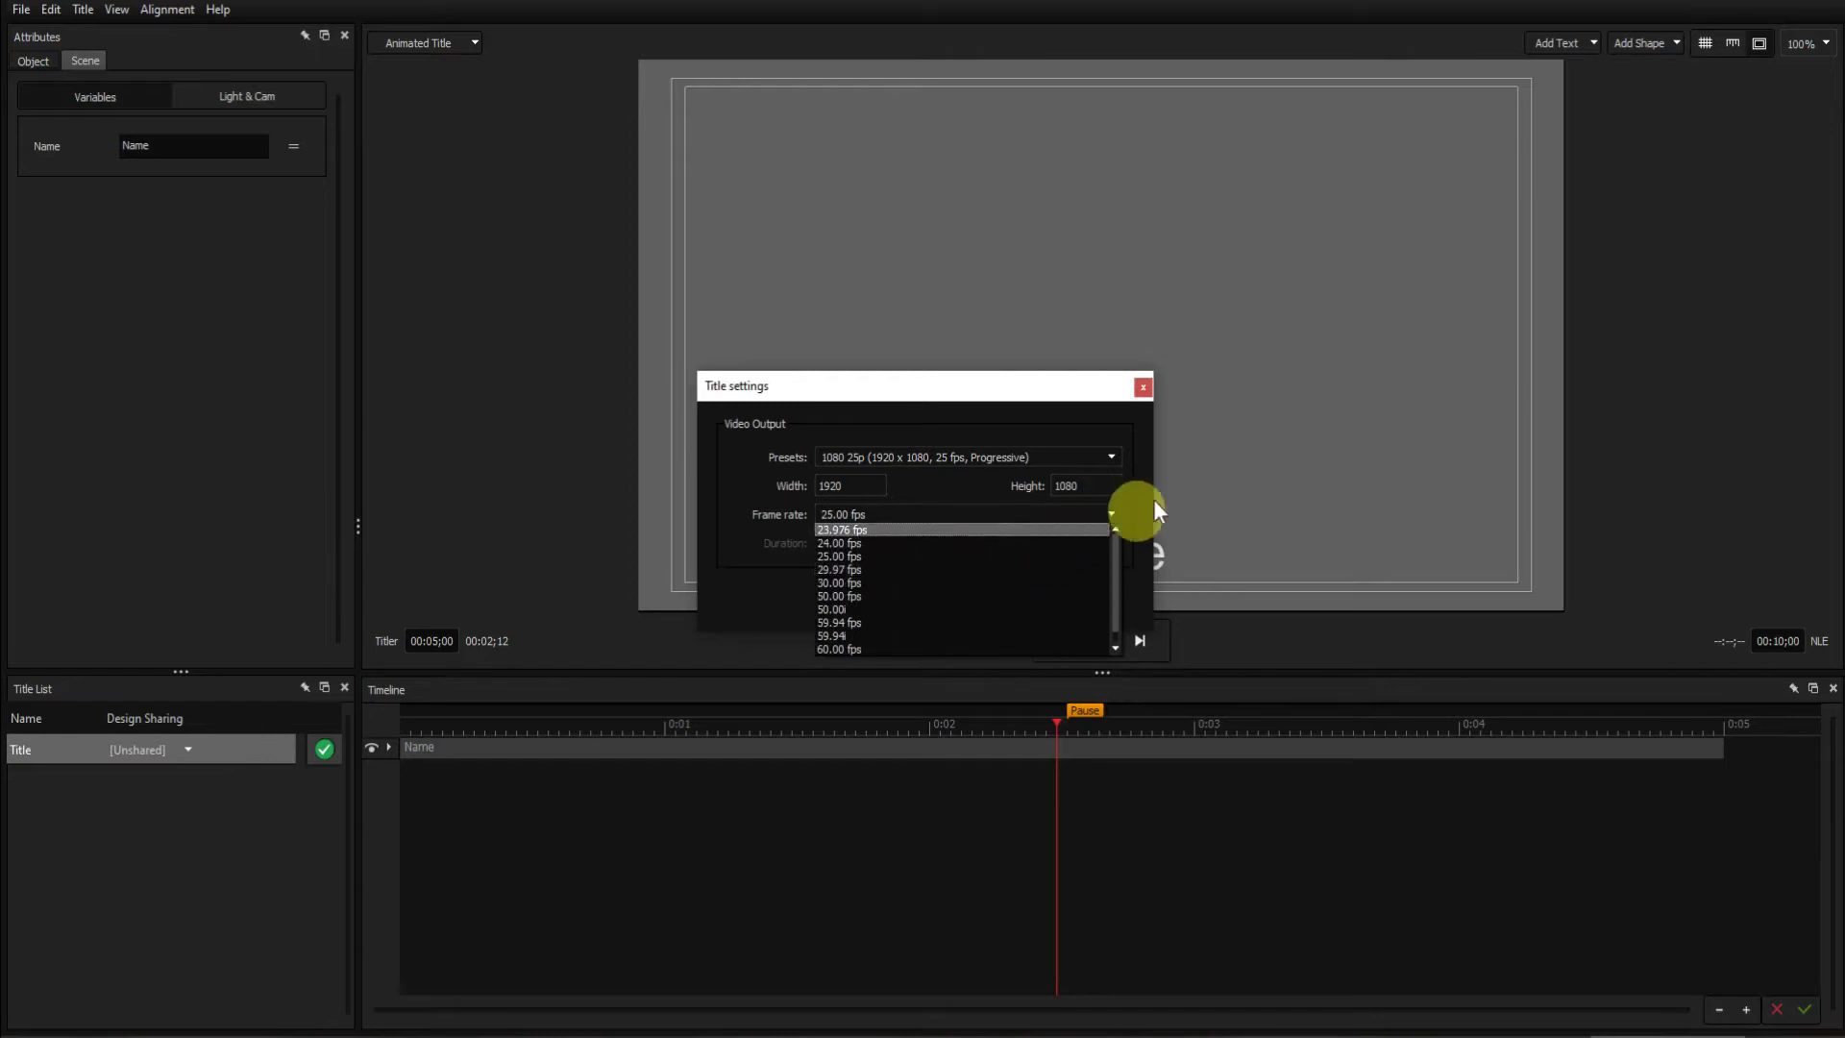
left_click(1129, 414)
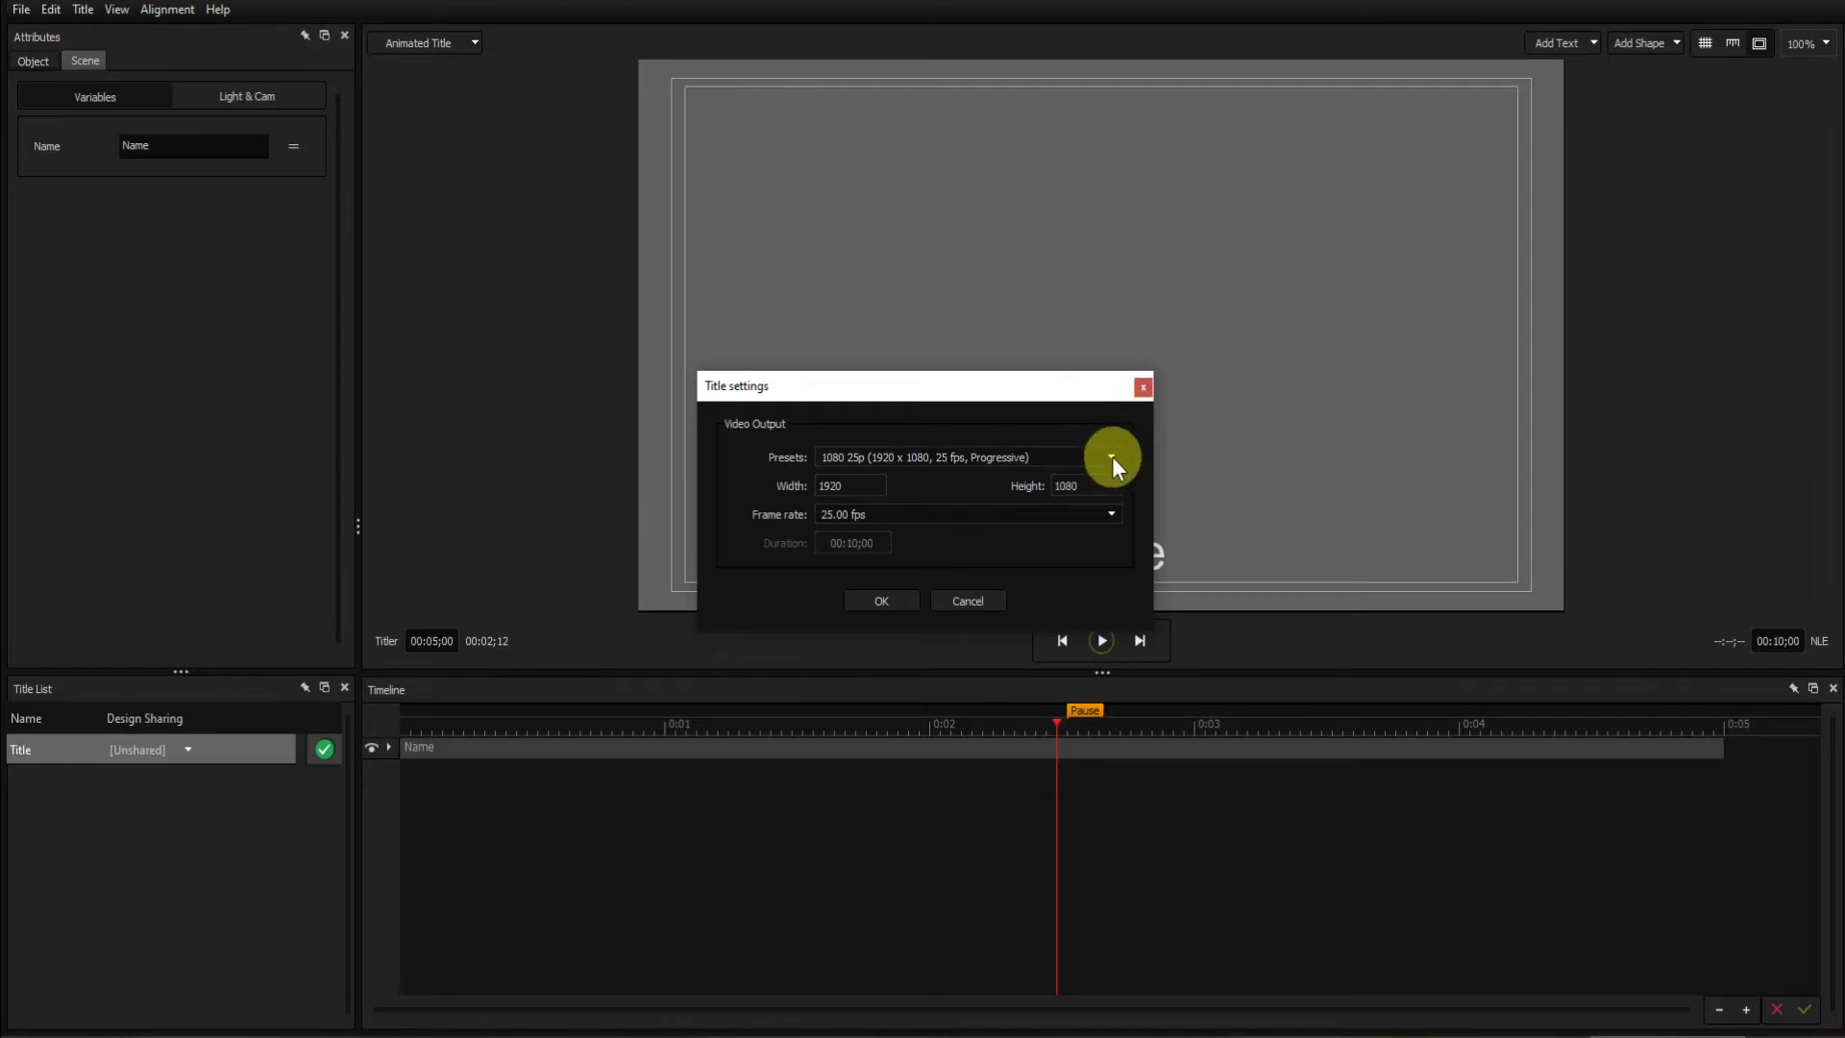
Step: Switch the output preset to NTSC (720 x 486) and apply it
left_click(1111, 457)
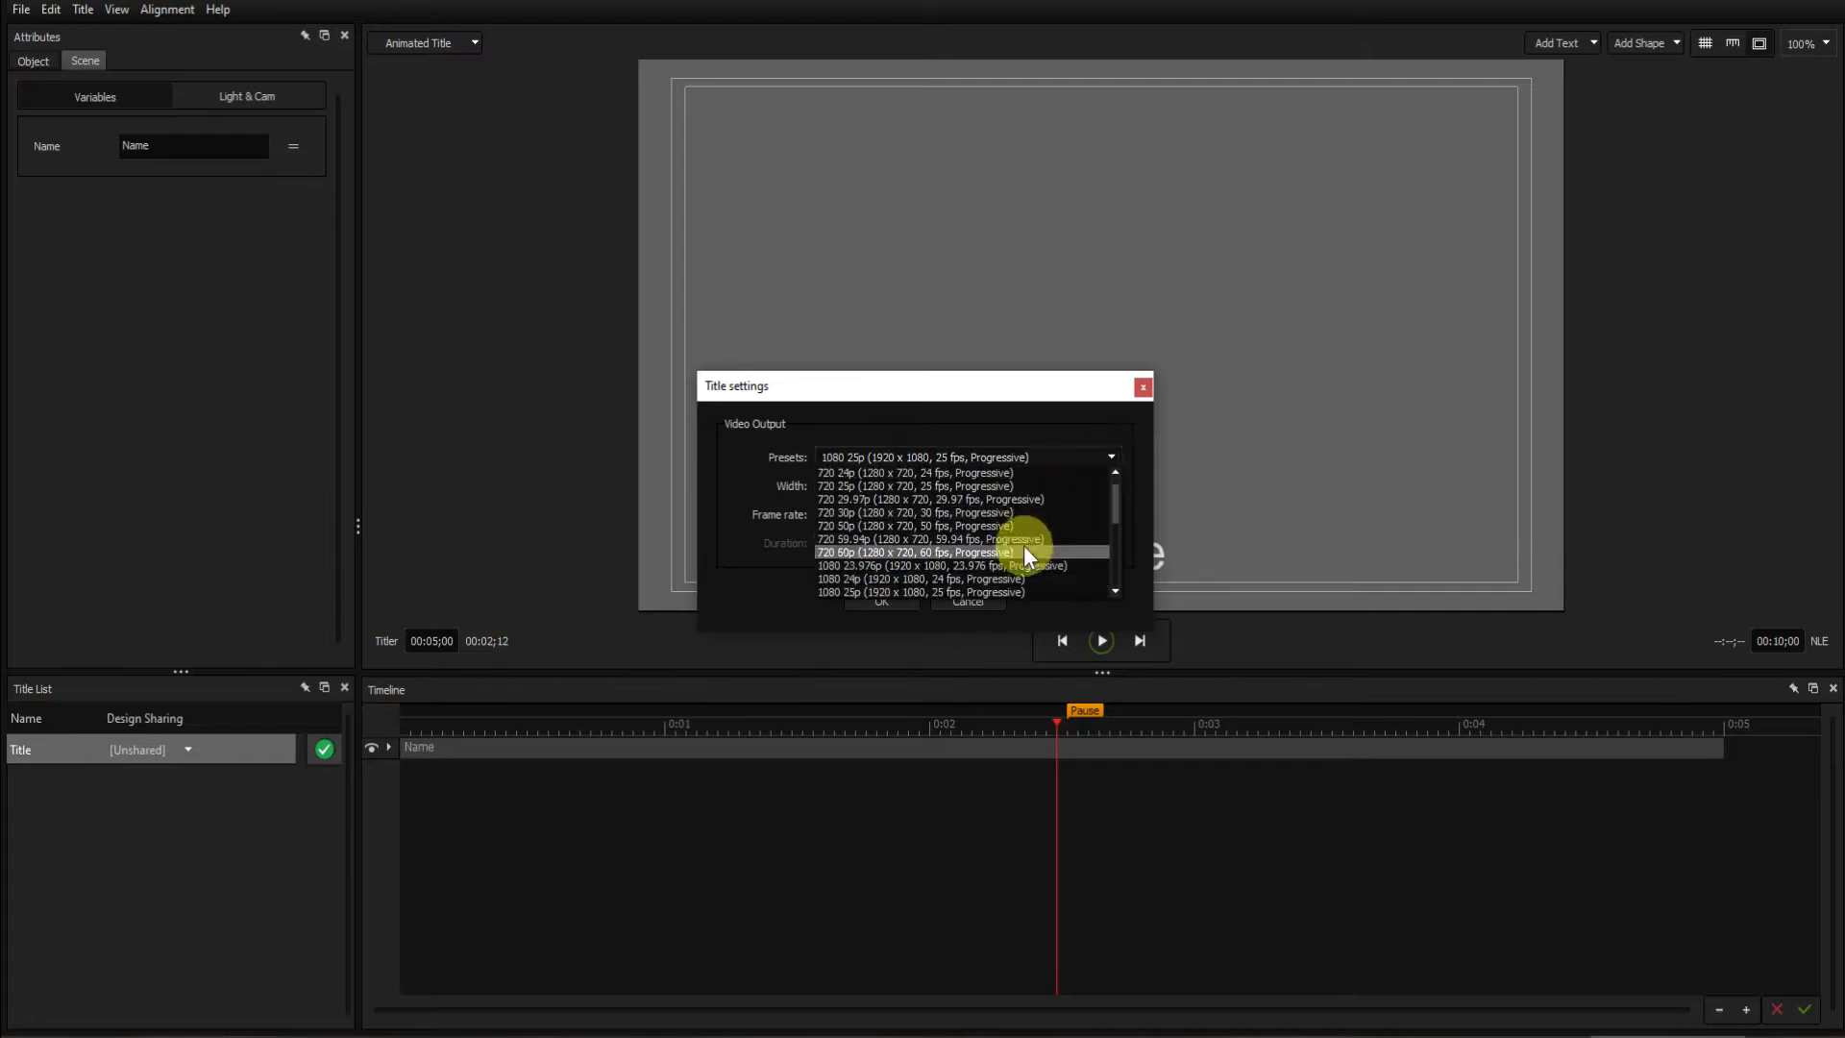
scroll(1024, 541, "down", 3)
scroll(1026, 538, "down", 3)
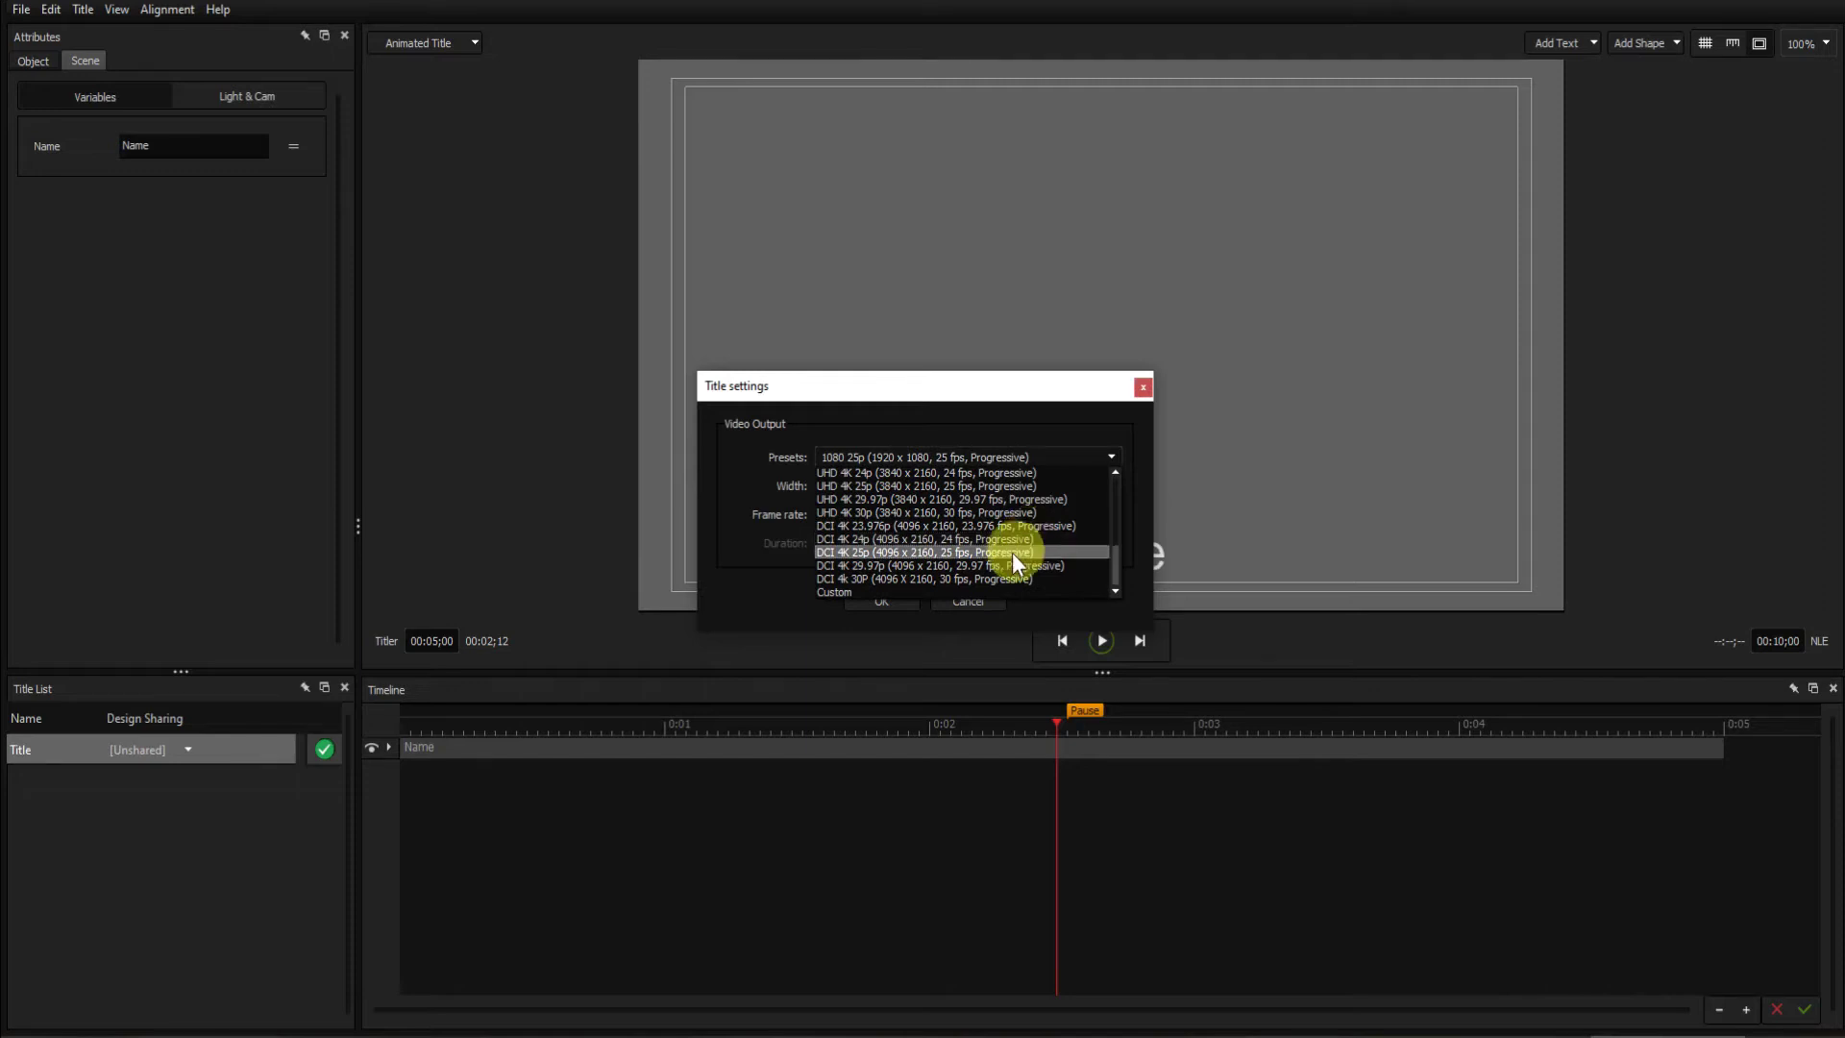
left_click(840, 592)
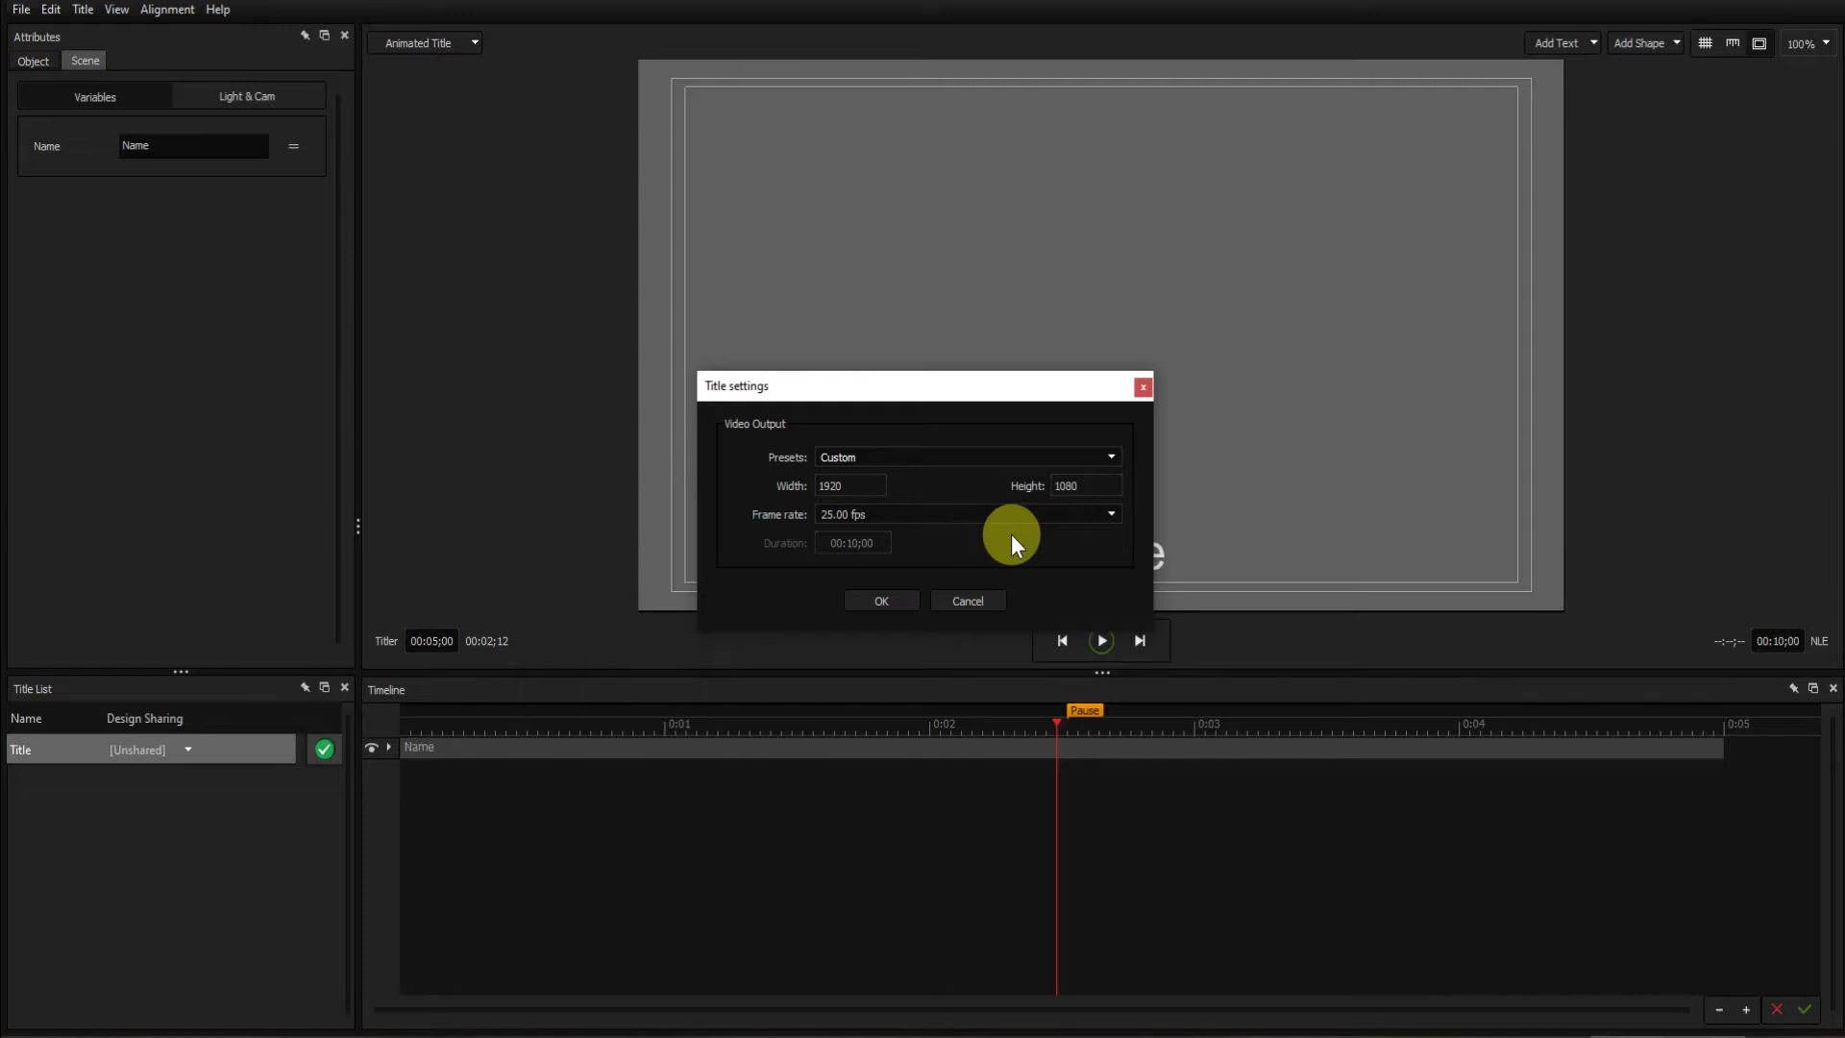
left_click(1111, 457)
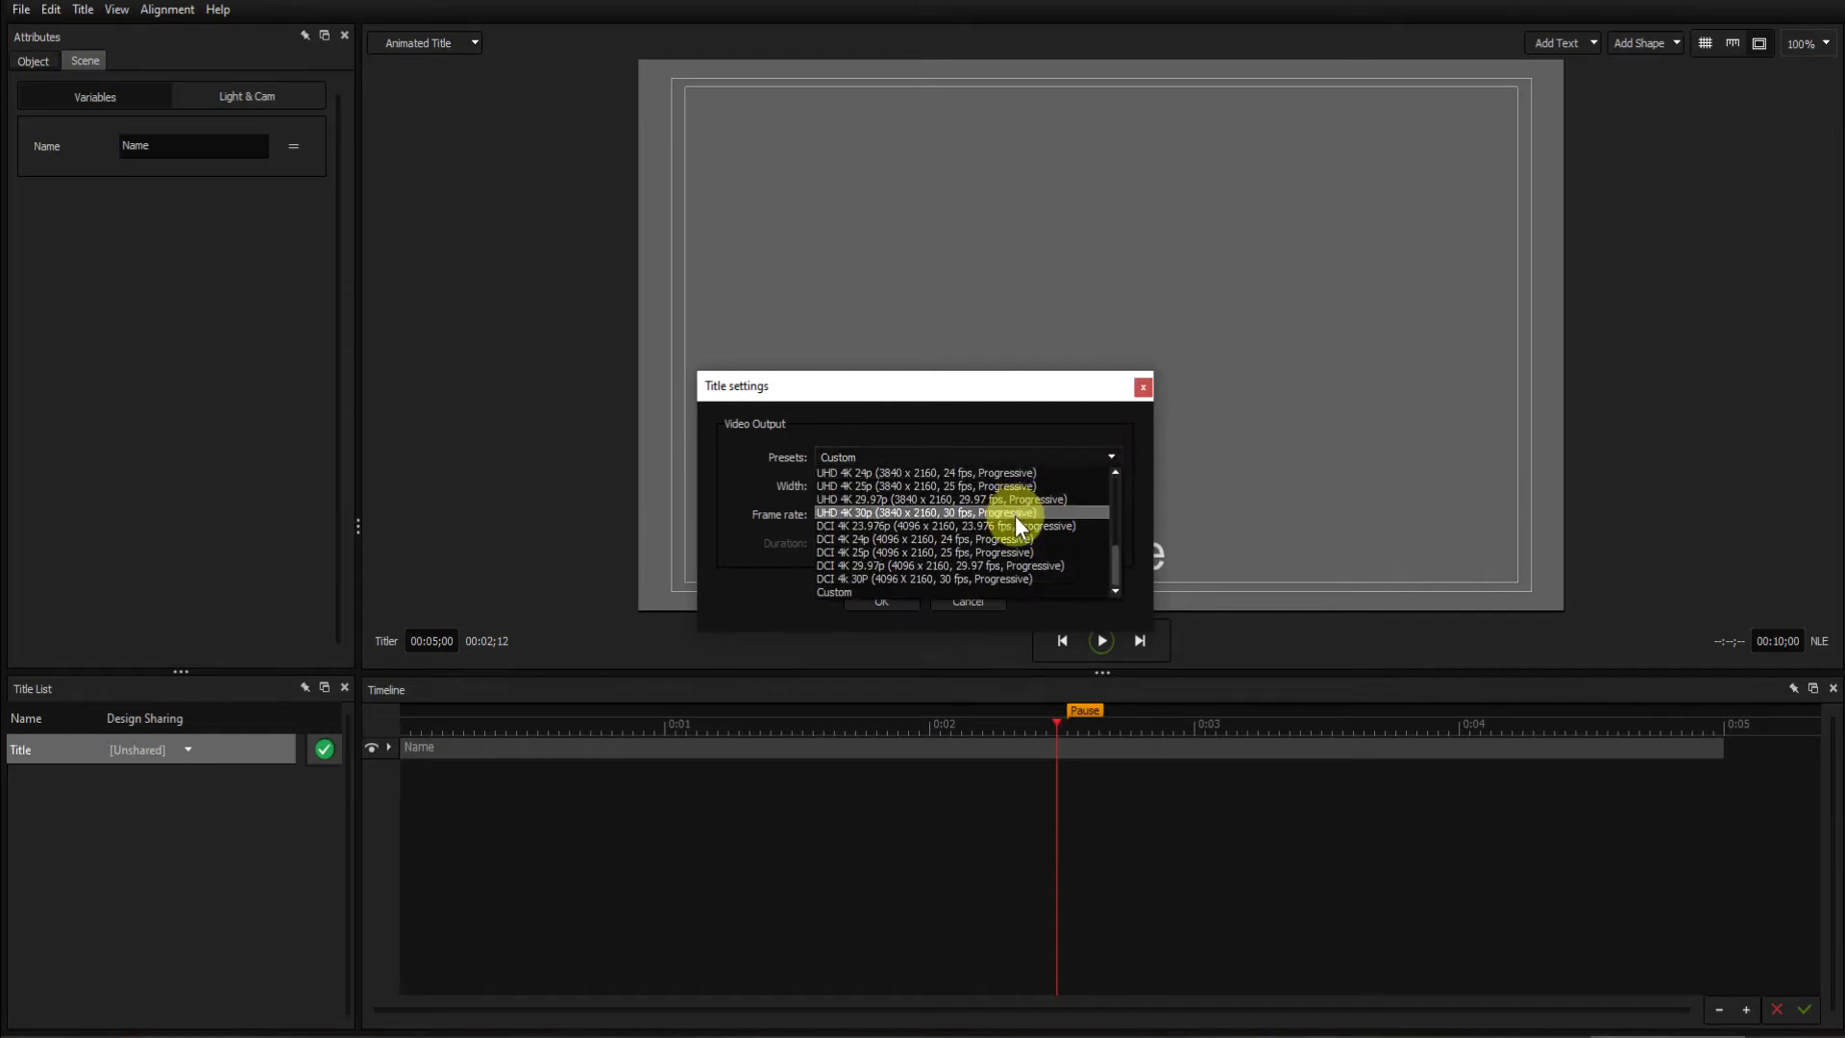
scroll(1016, 513, "up", 7)
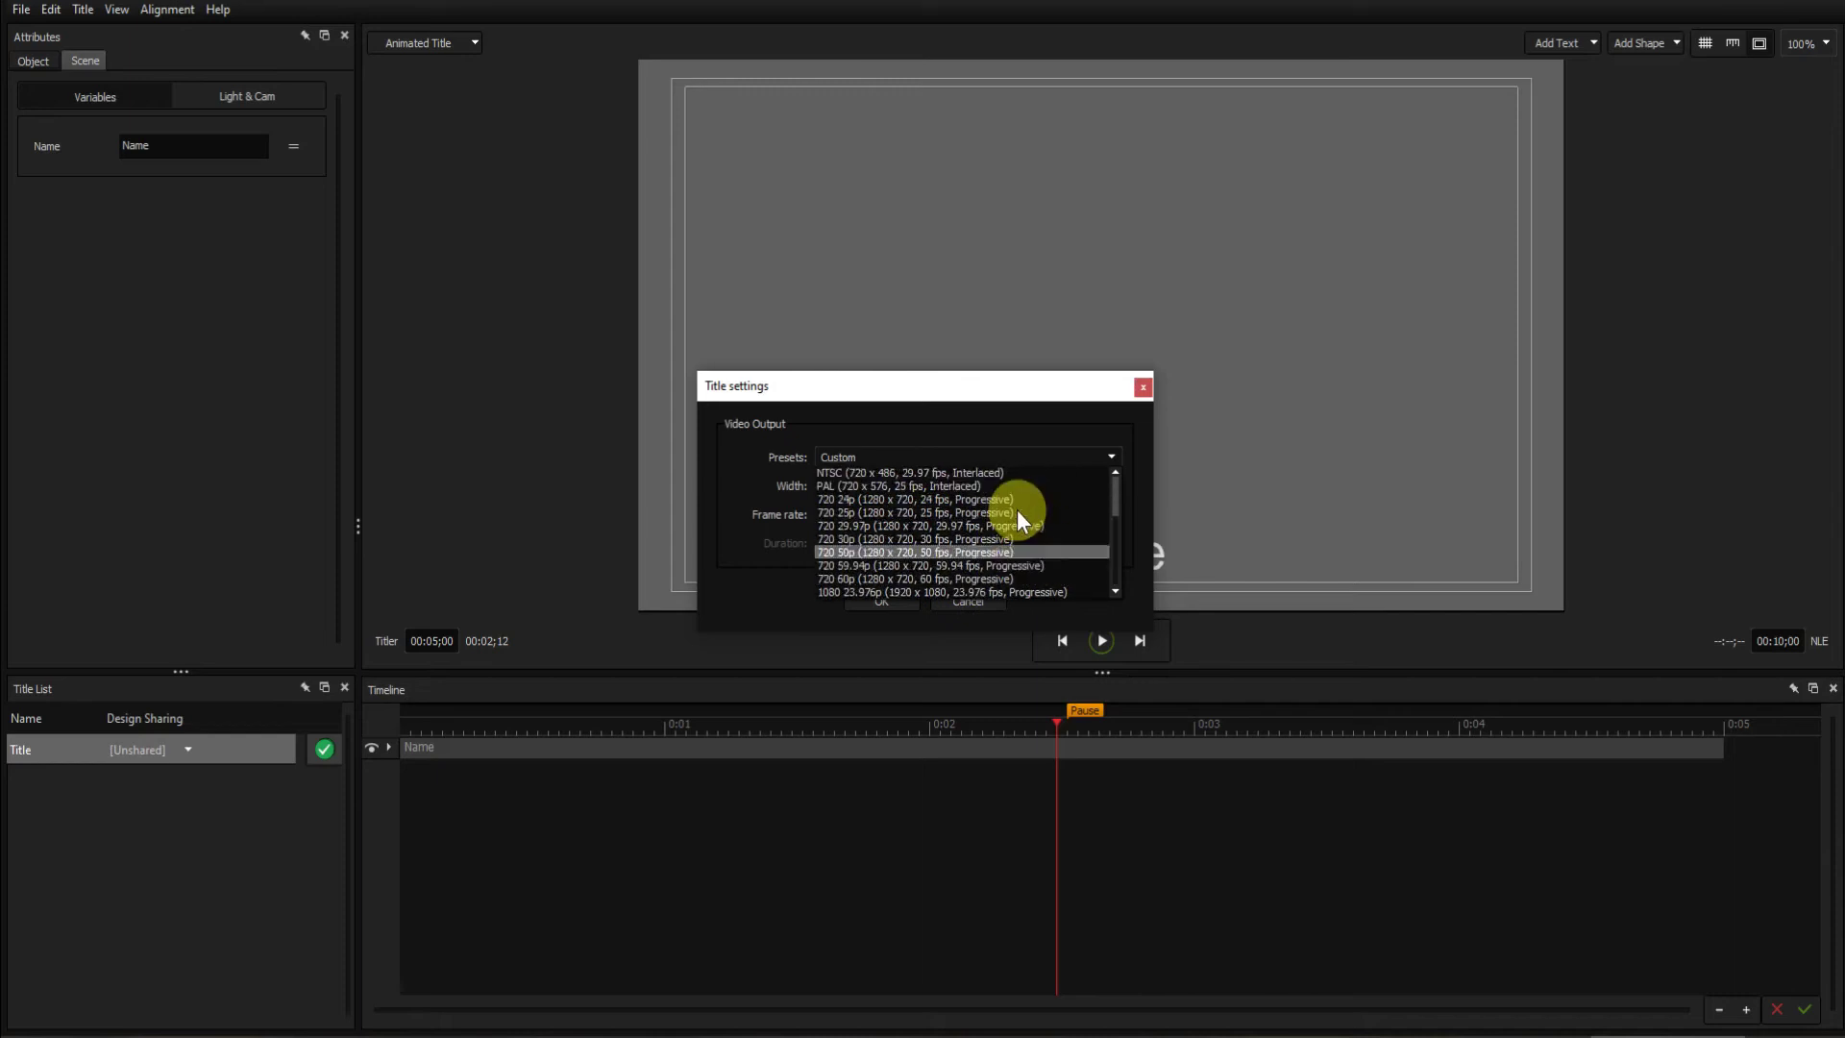
left_click(922, 471)
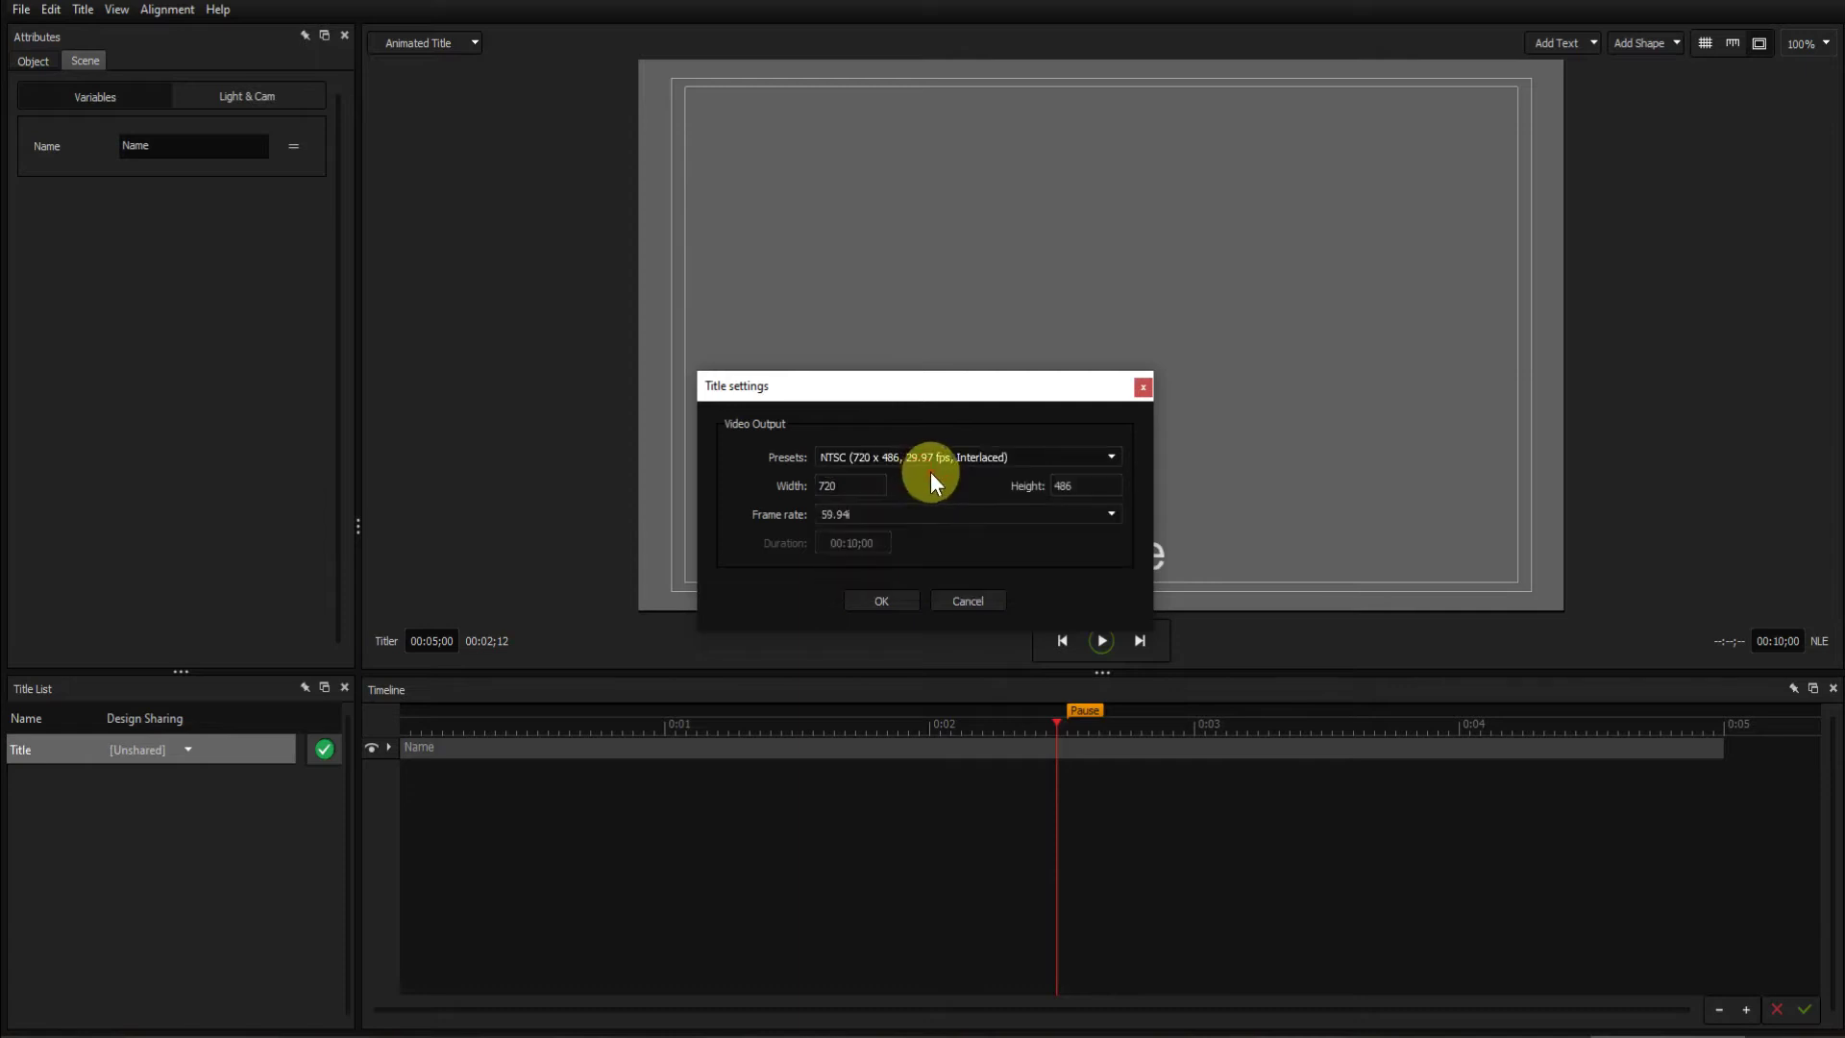
left_click(874, 600)
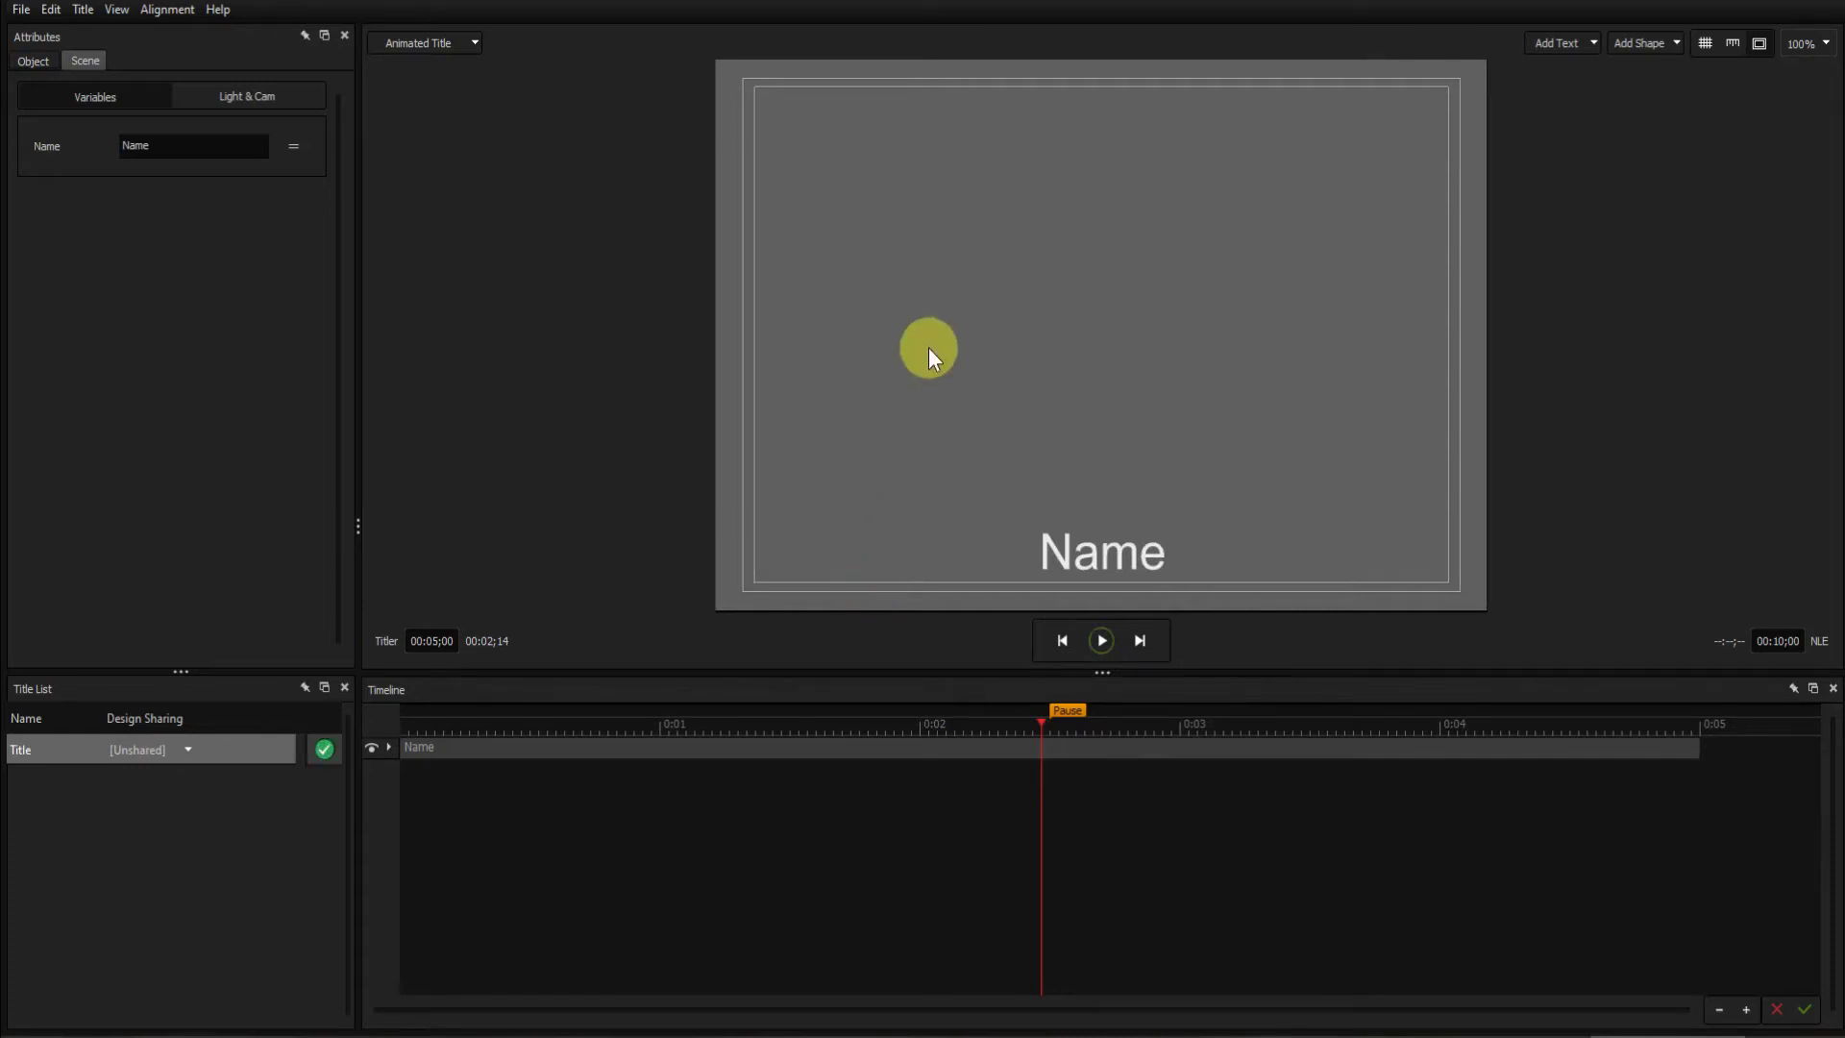
Step: Set the title output back to the 1080 25p preset (1920 x 1080, 25 fps) and apply it
left_click(82, 10)
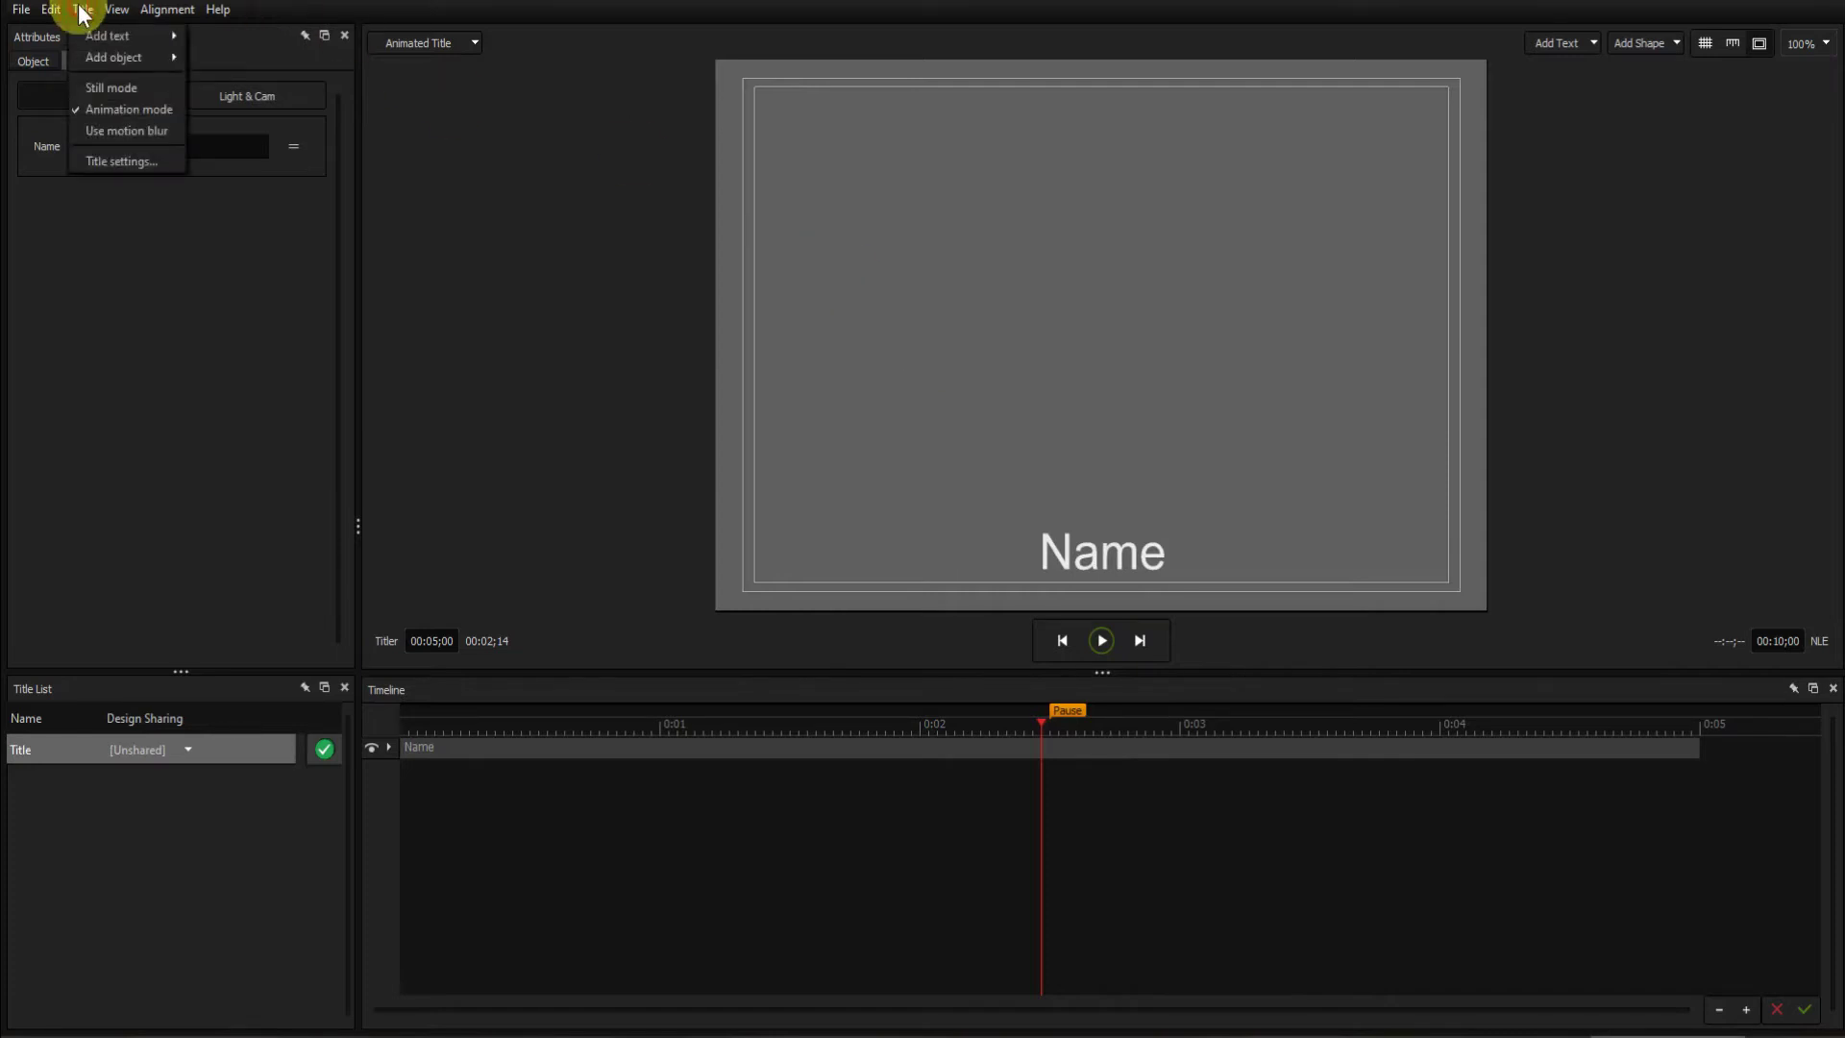
left_click(127, 159)
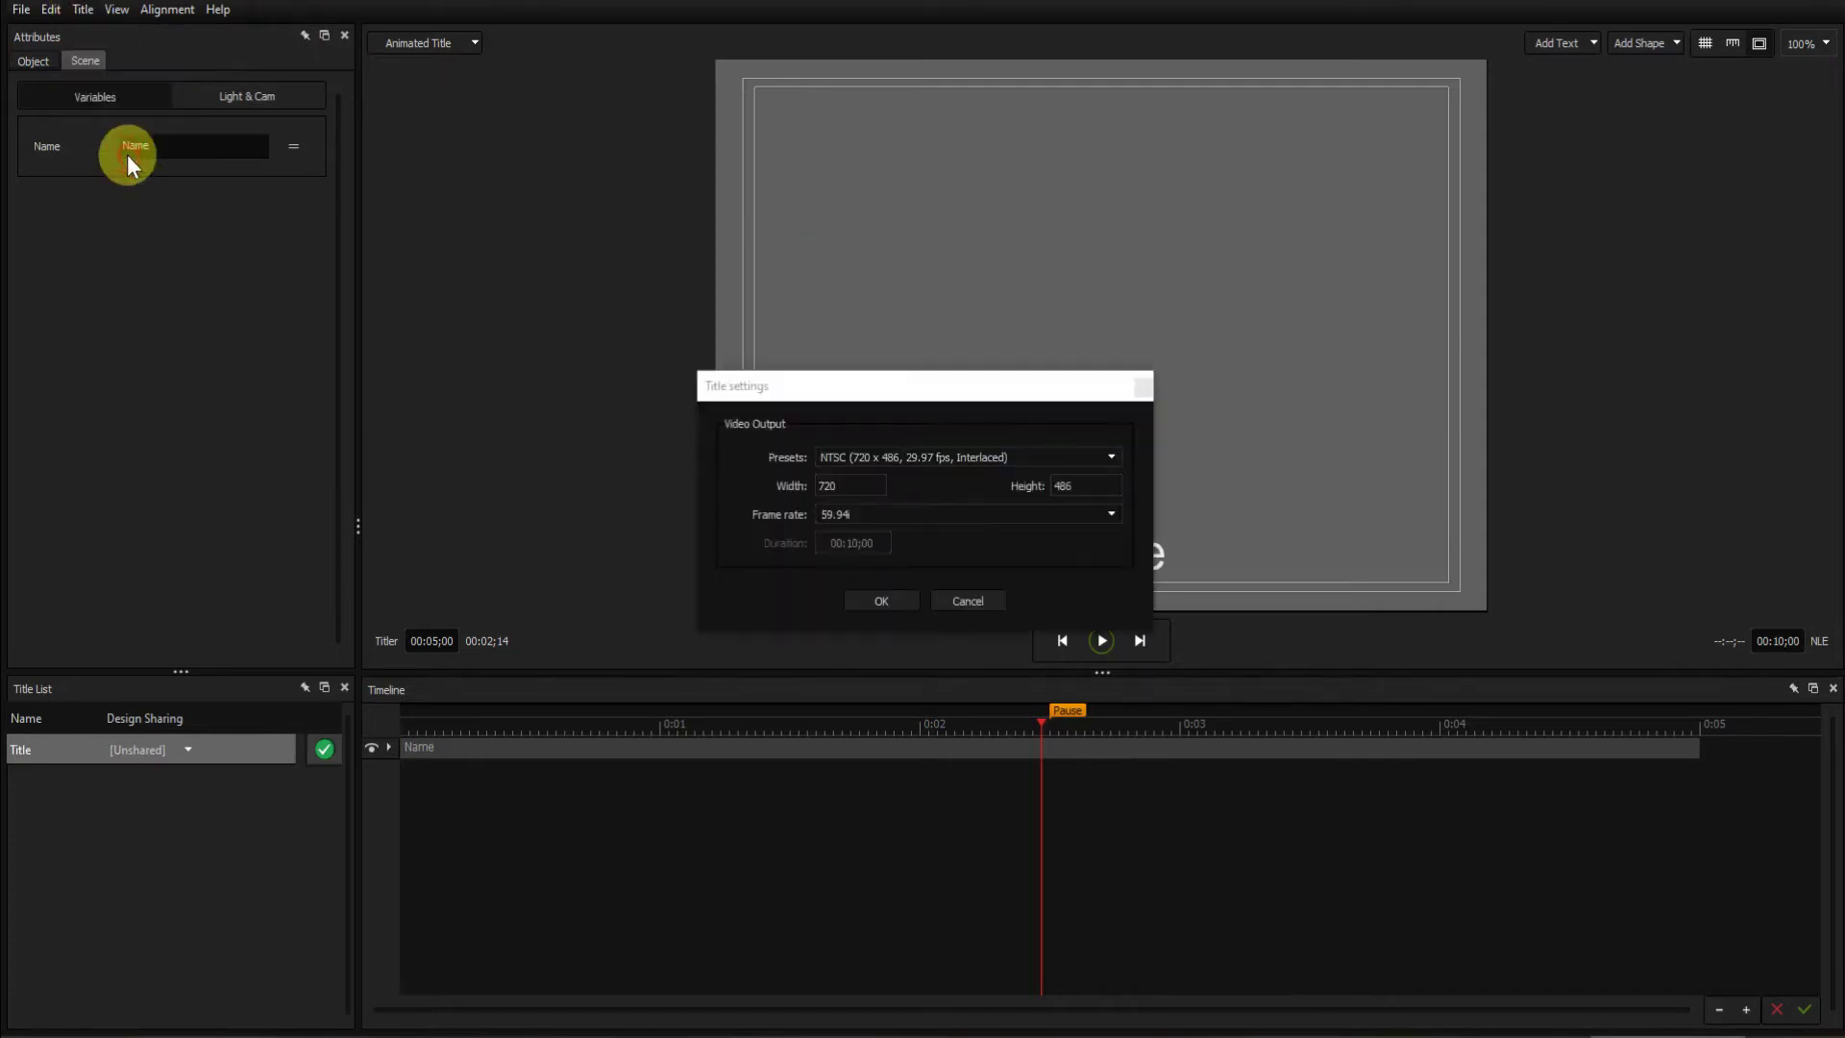
left_click(1110, 457)
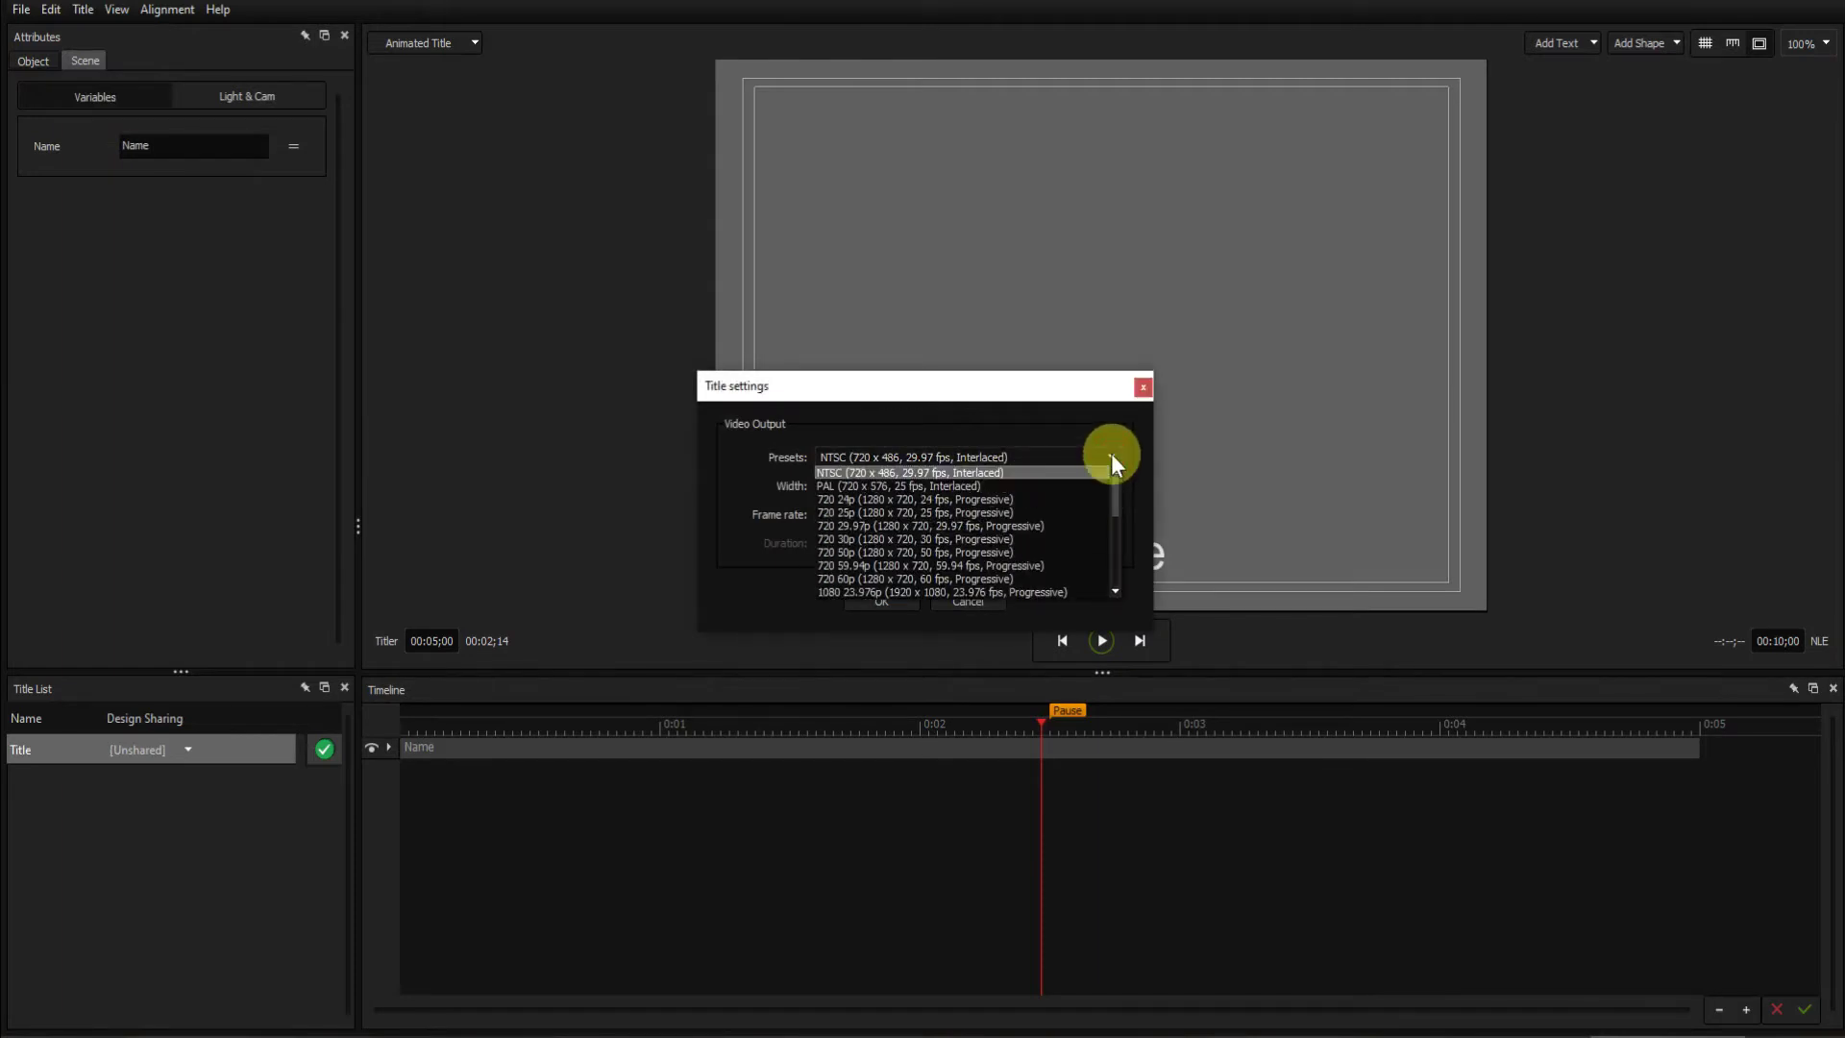
scroll(972, 502, "down", 2)
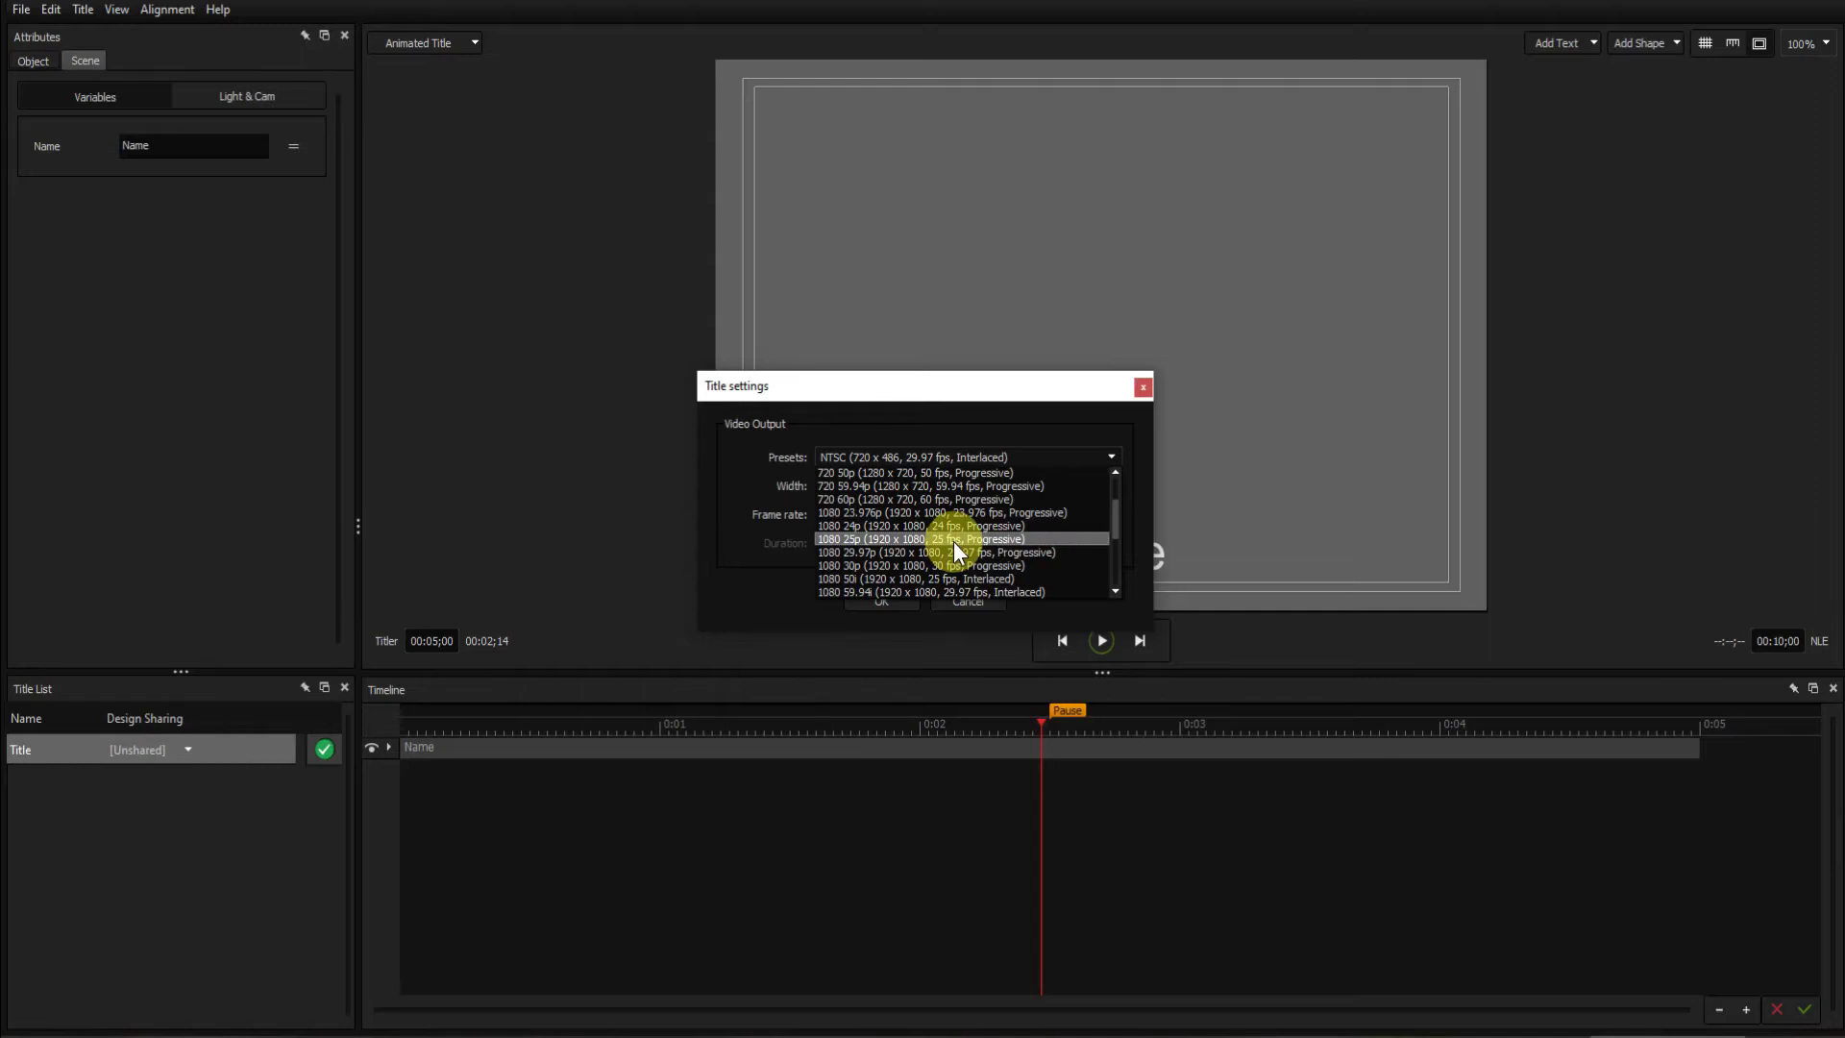
left_click(954, 539)
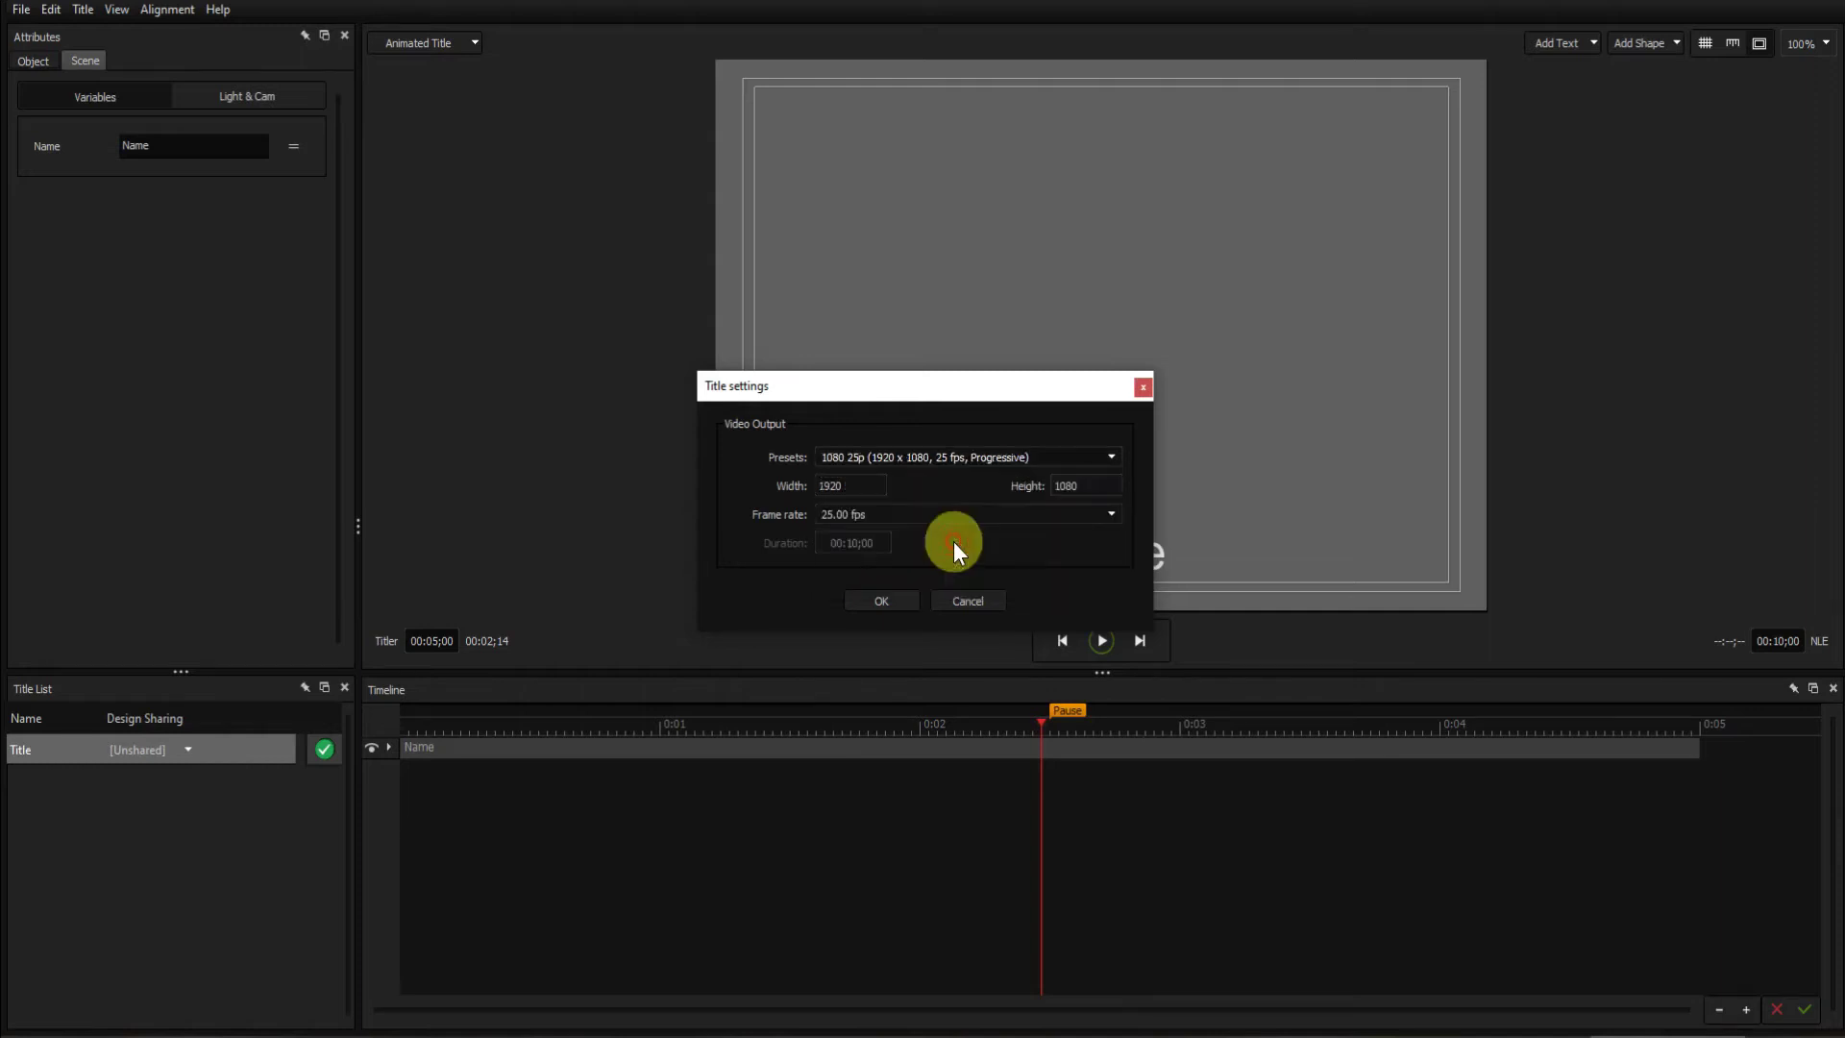
left_click(880, 602)
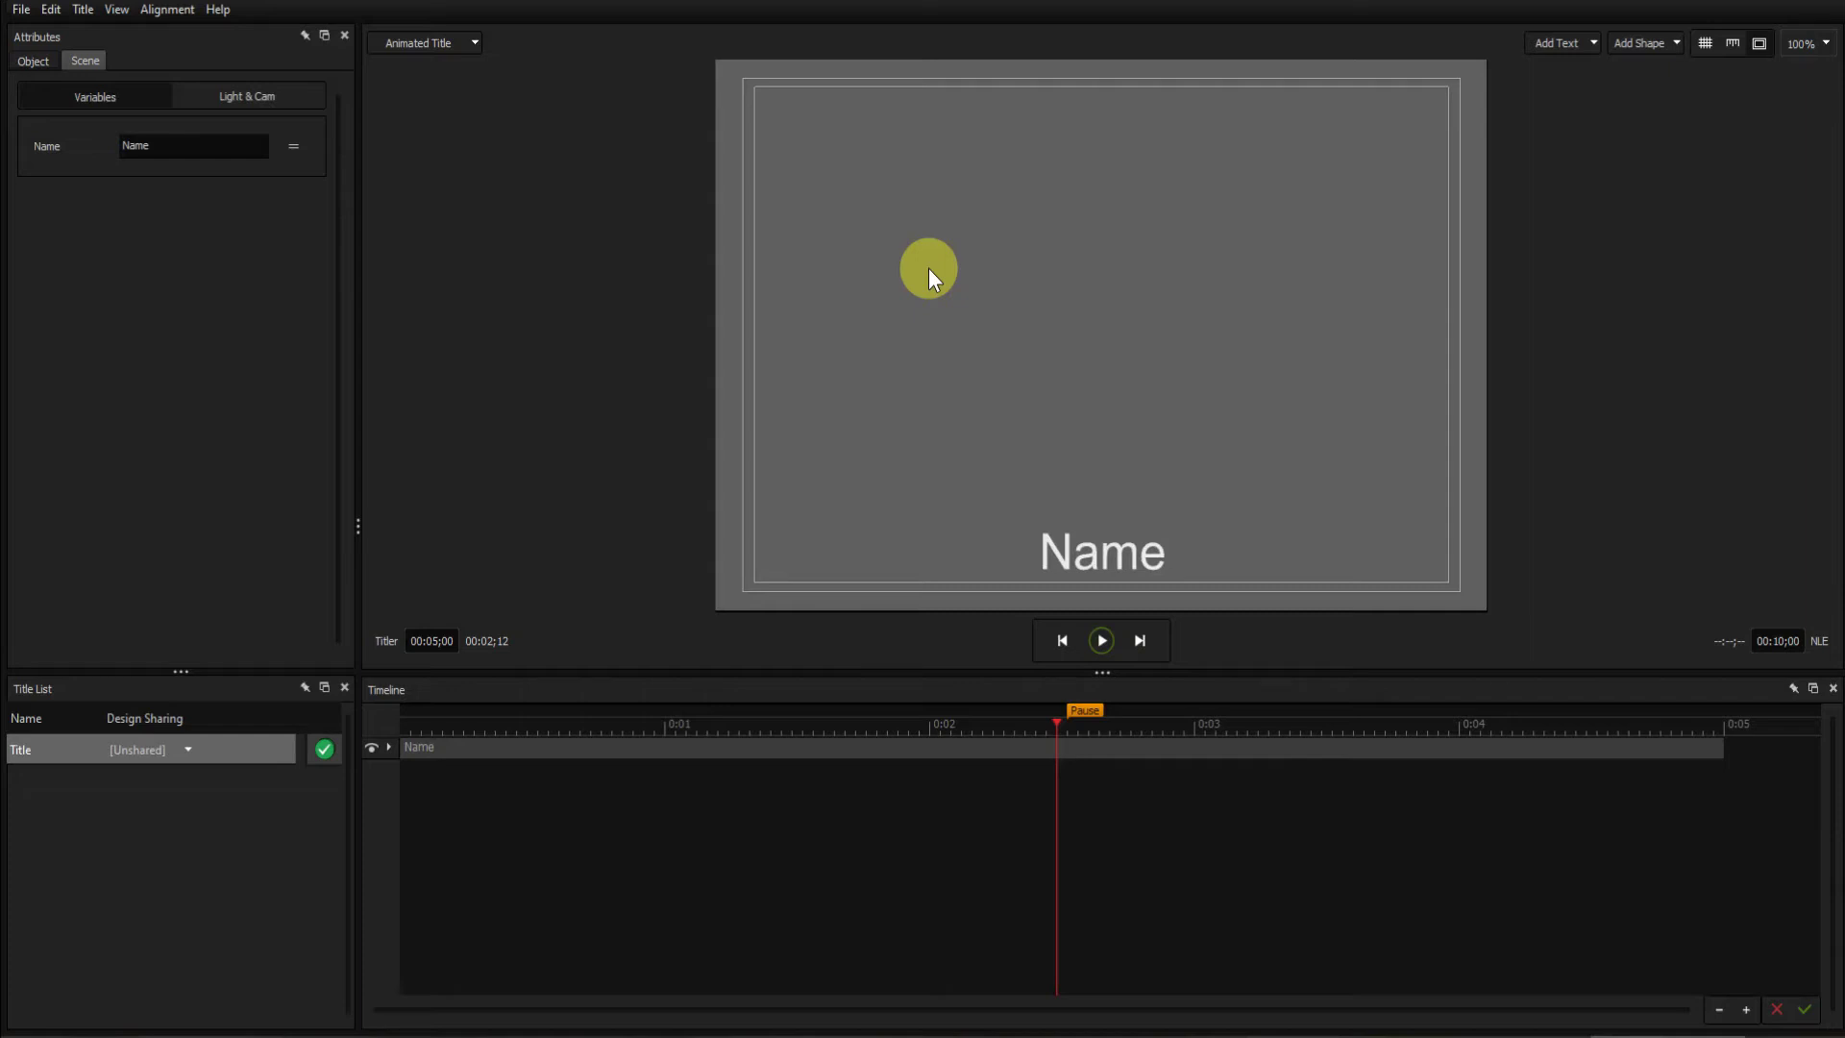
Step: Start a new project without saving the old one, then select its Name text
left_click(31, 10)
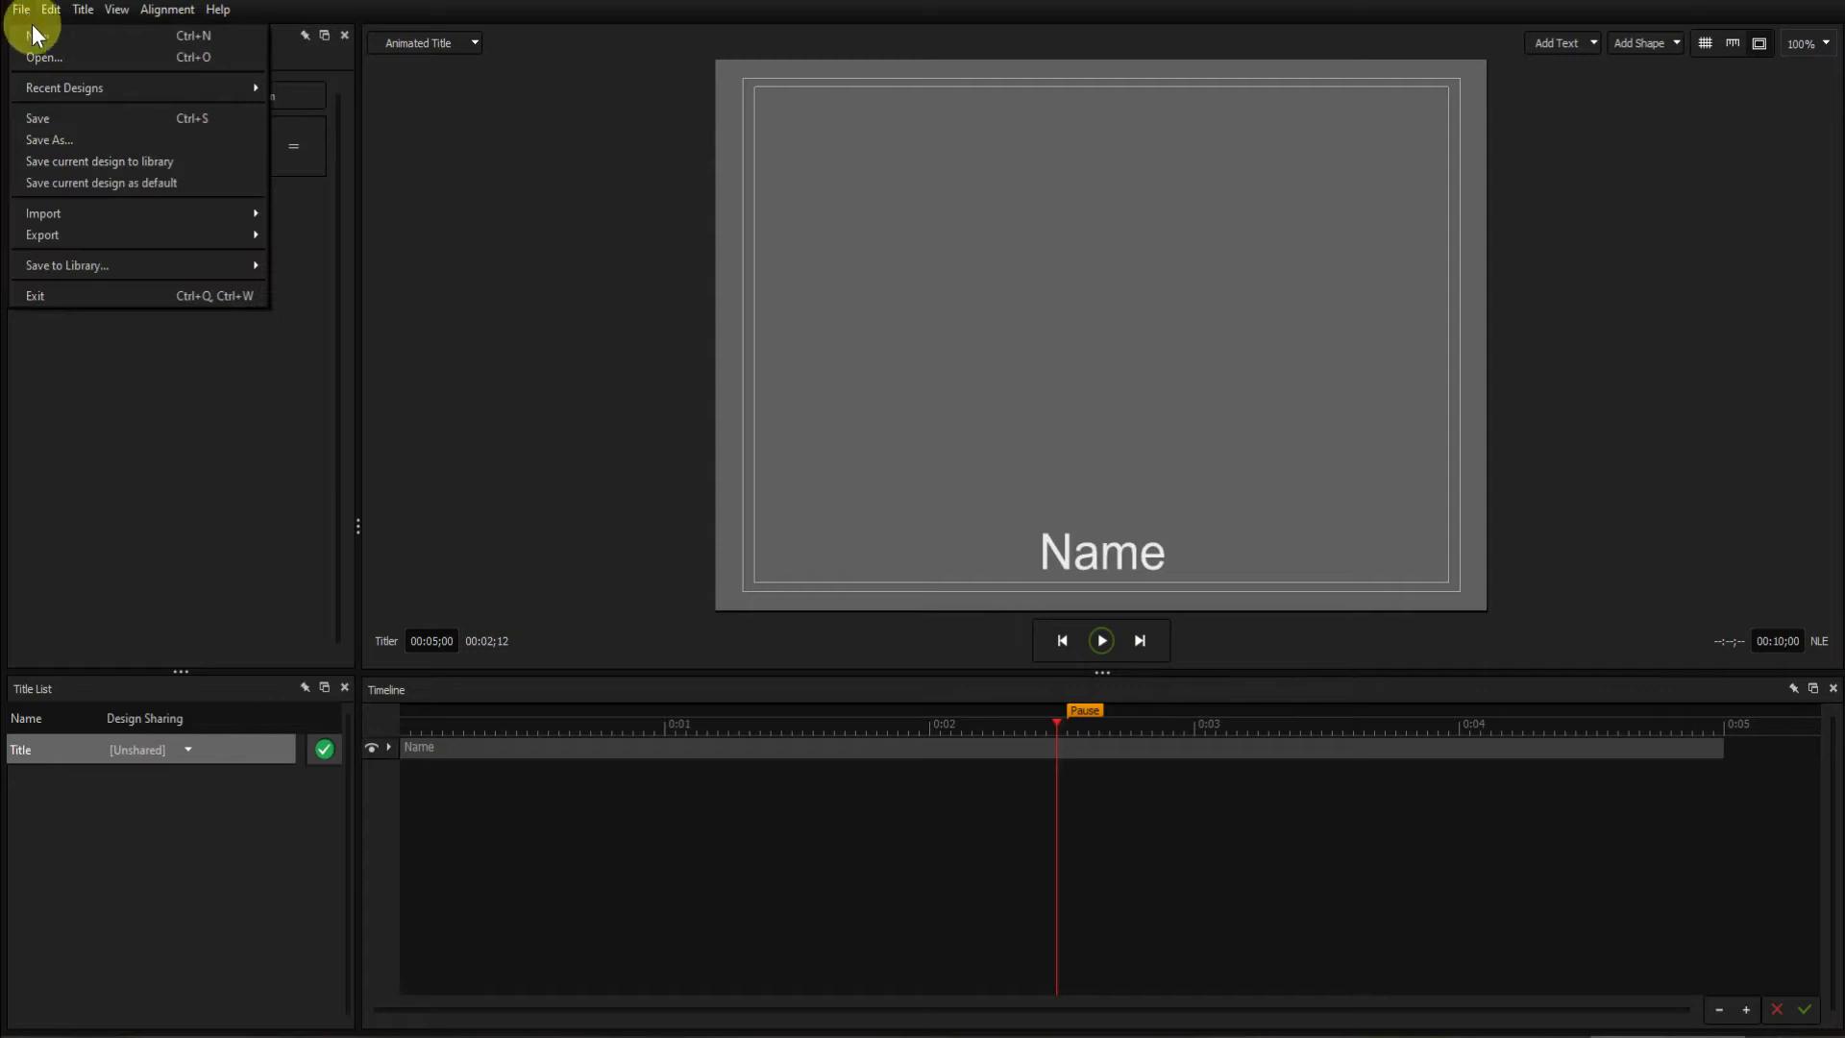
left_click(35, 35)
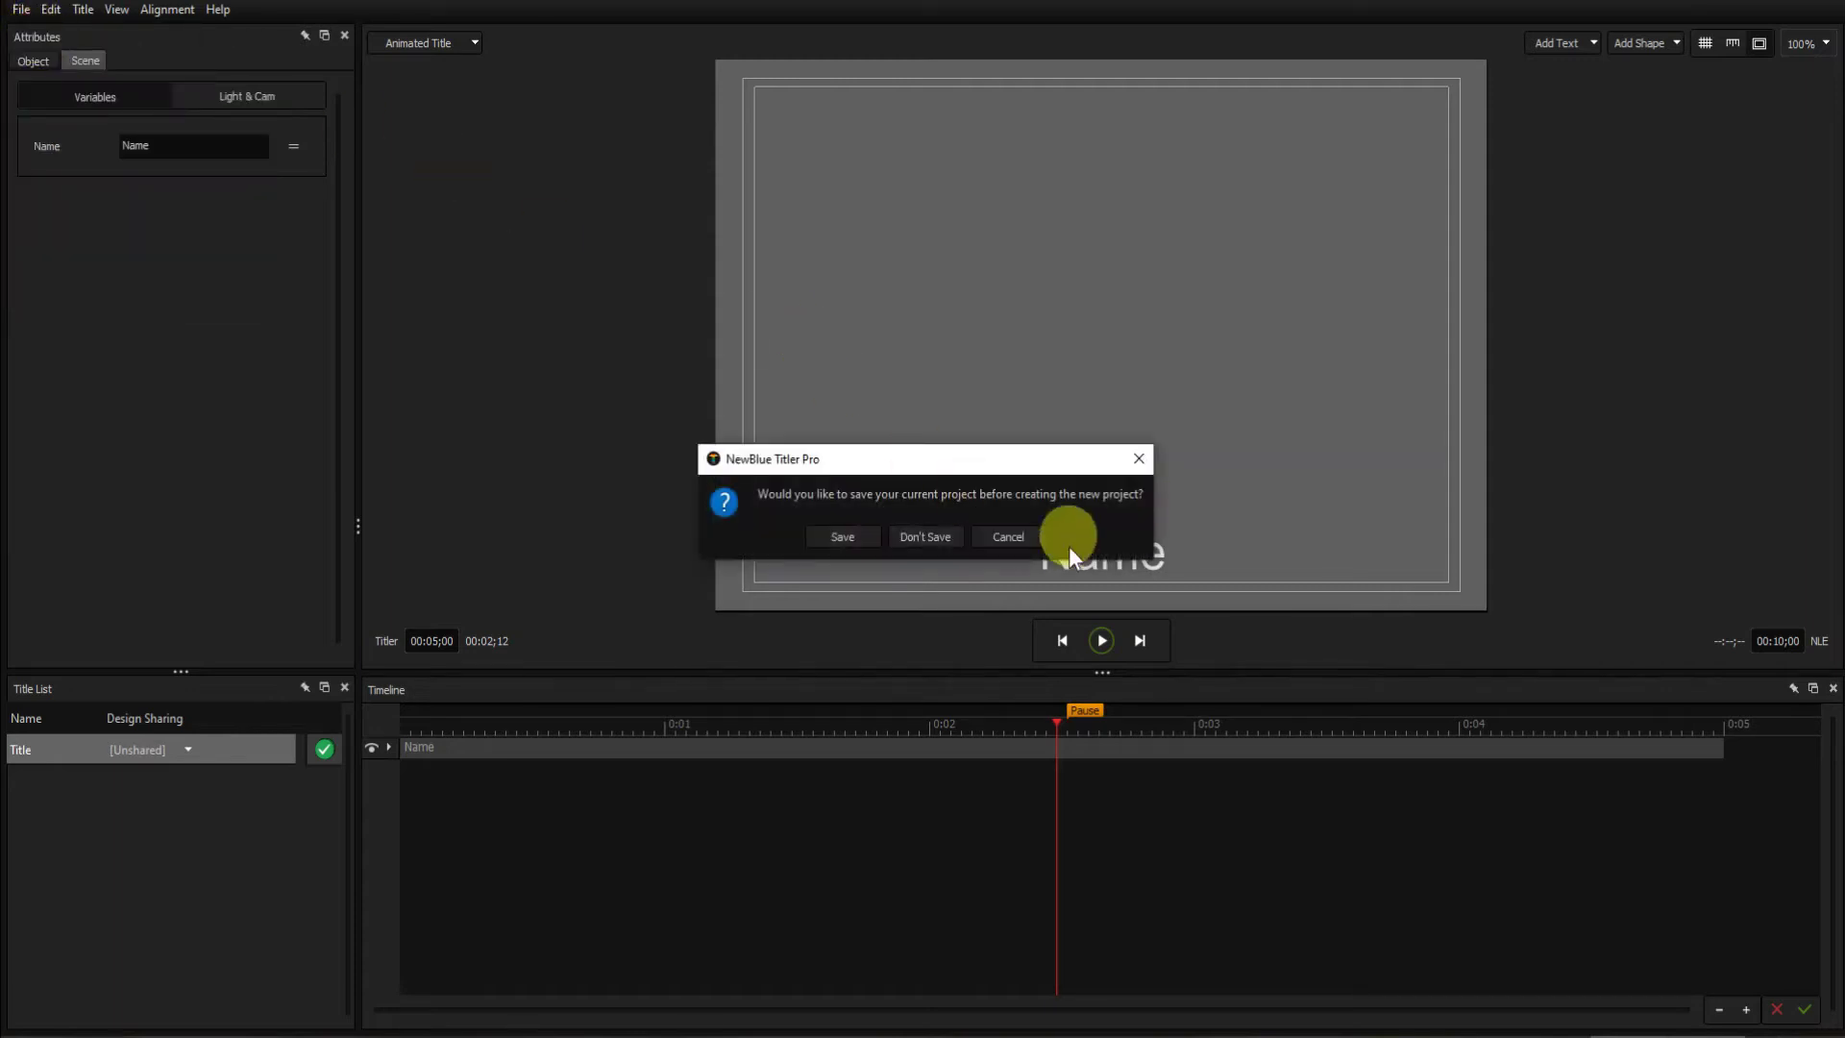
left_click(942, 540)
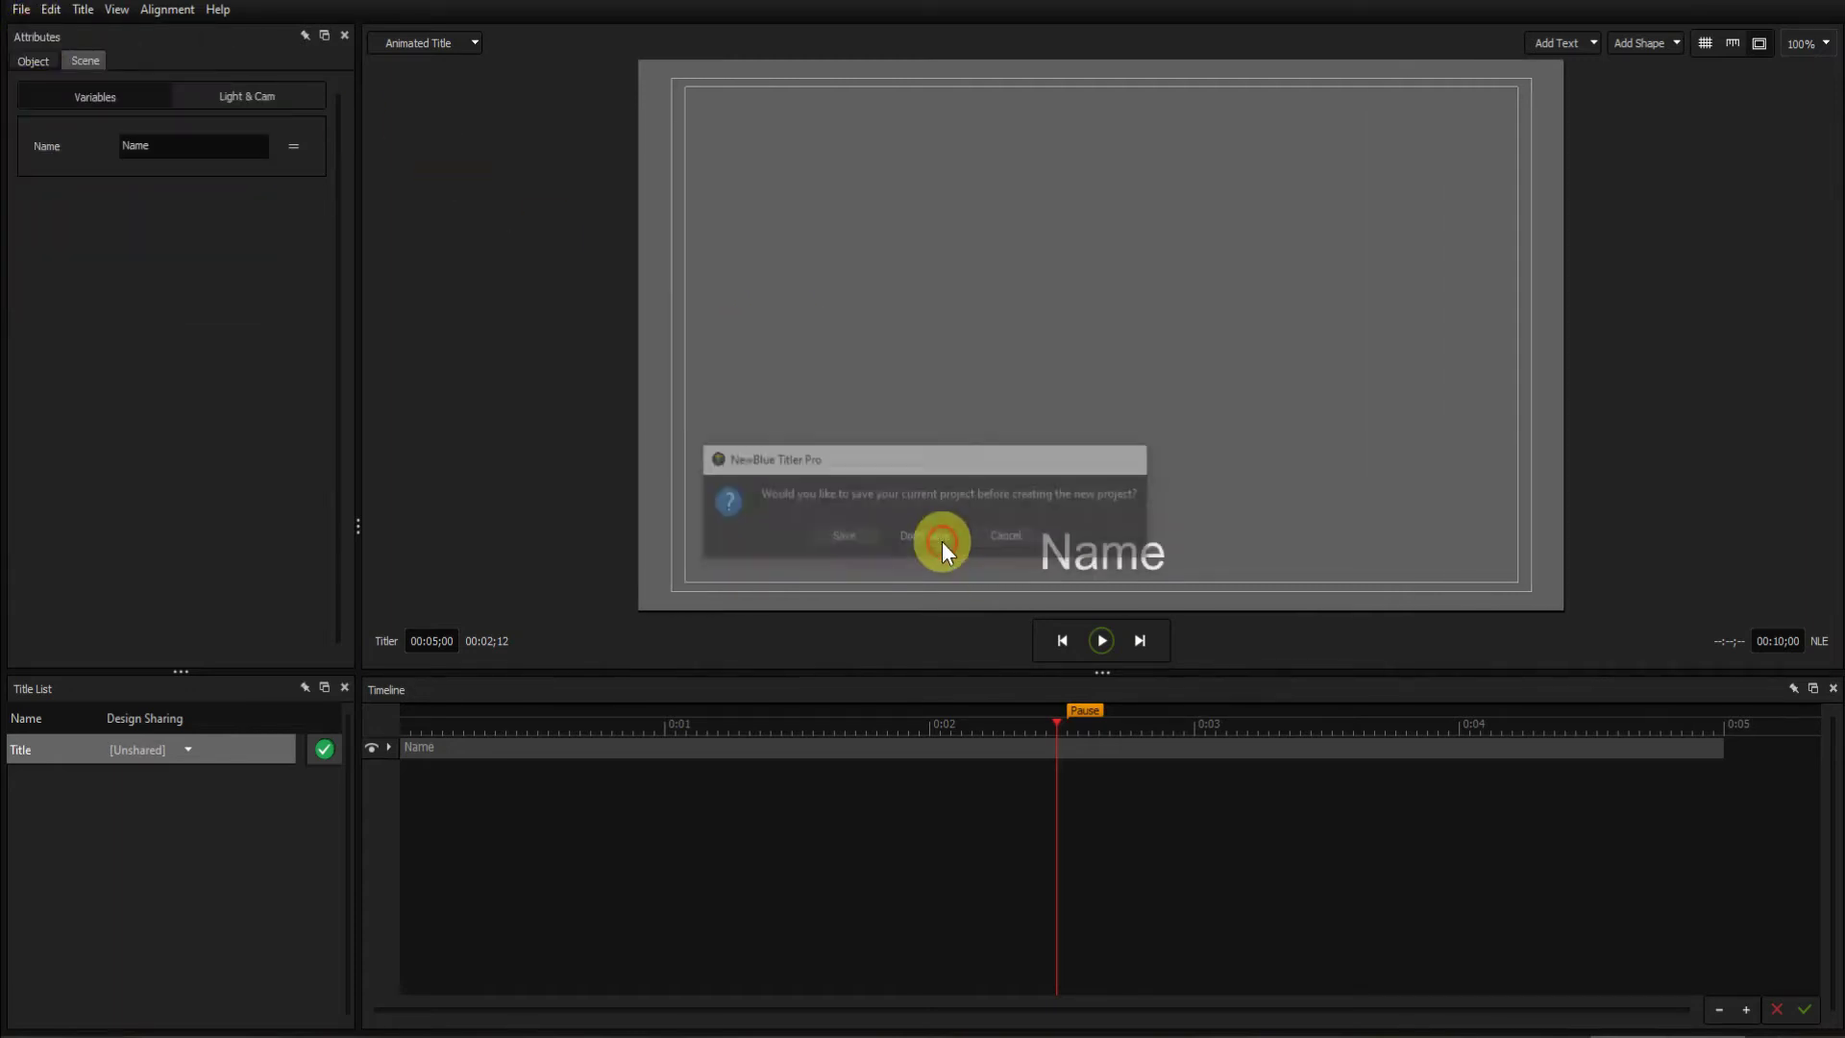
left_click(1160, 540)
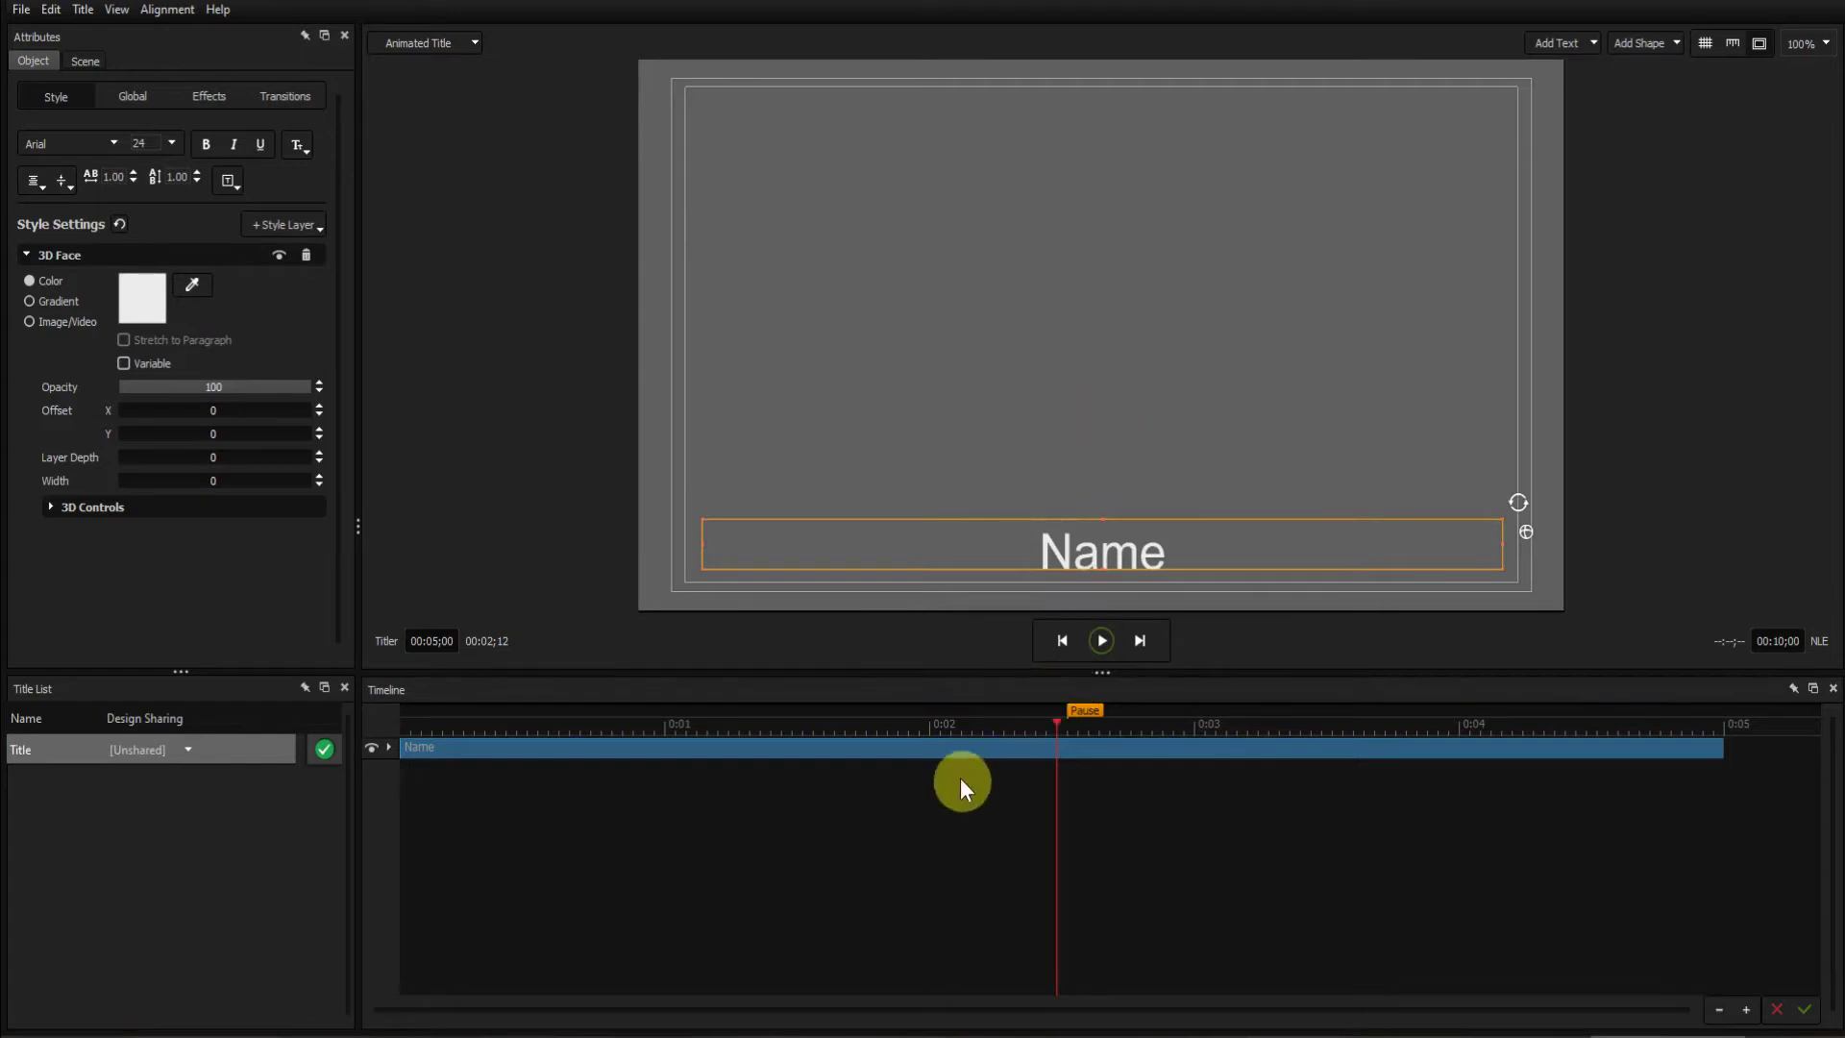
Step: Scrub the playhead from 00:01;16 to 00:01;22, settle at 00:01;15, and show the Name text's Global transform
left_click(836, 722)
left_click(870, 723)
left_click(881, 724)
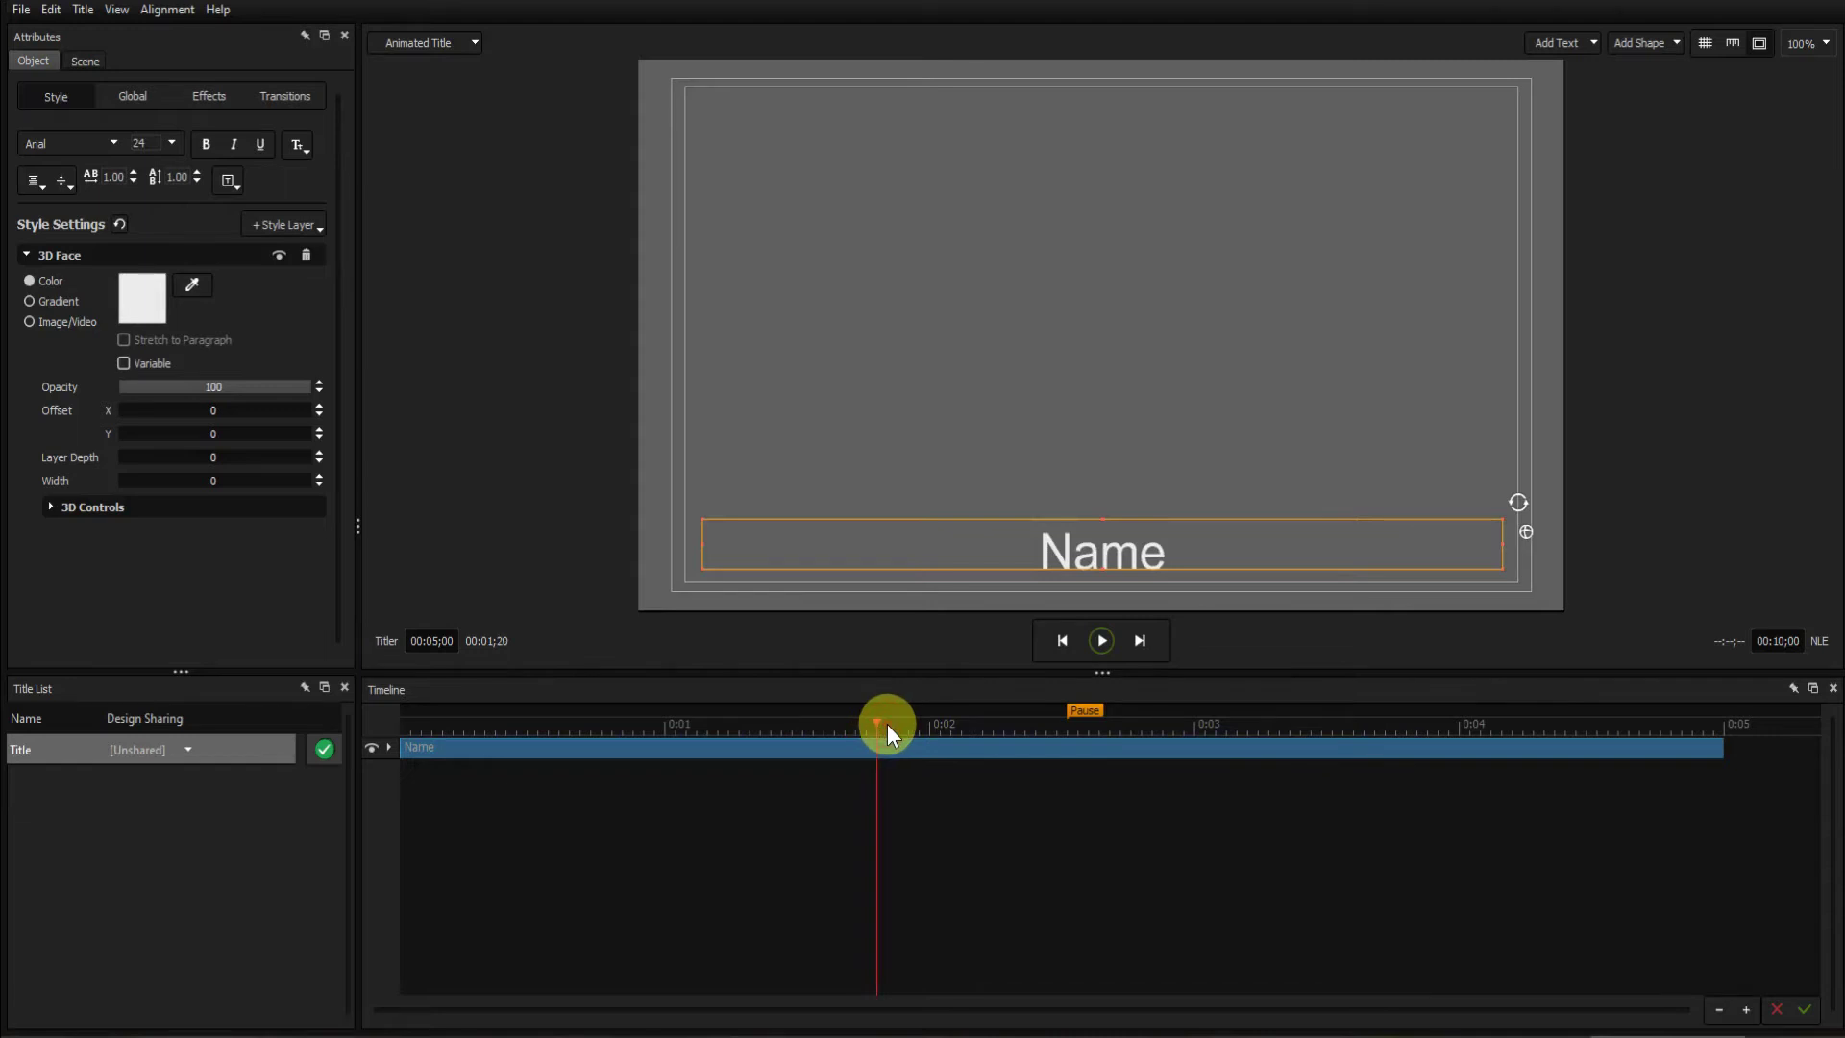
left_click(891, 723)
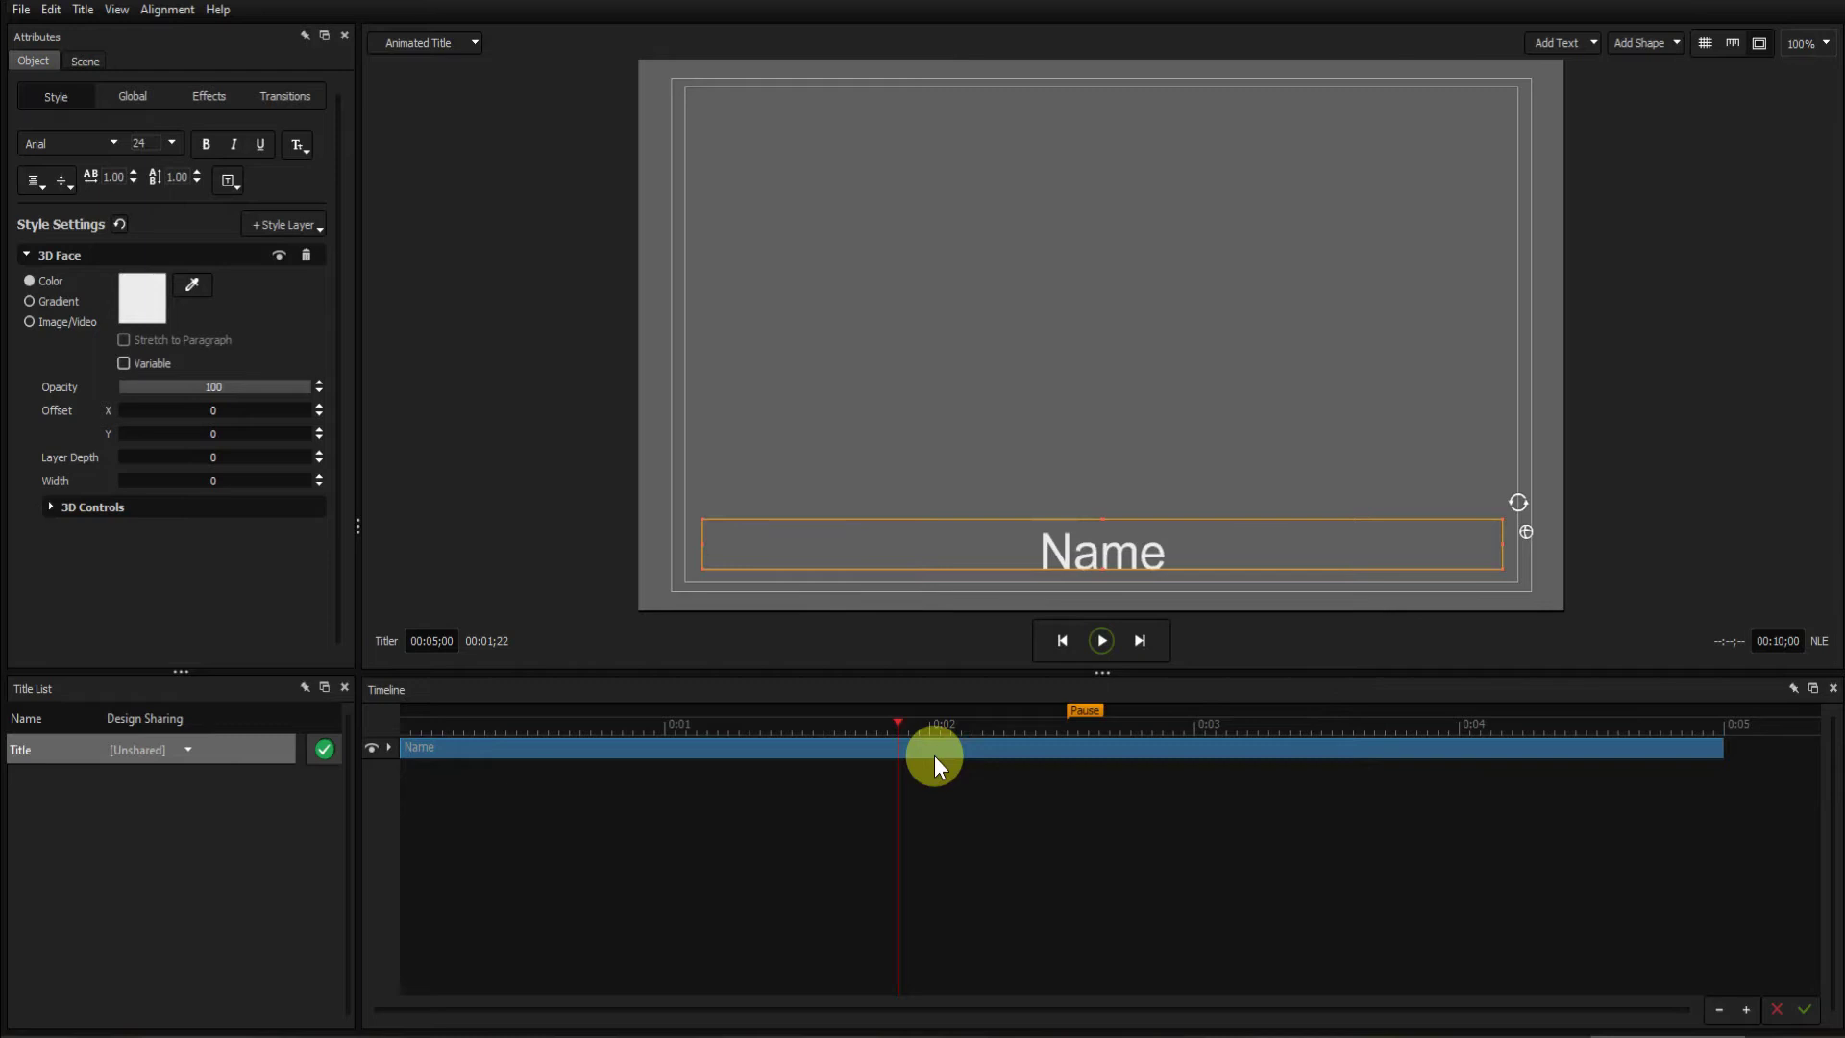
left_click(821, 722)
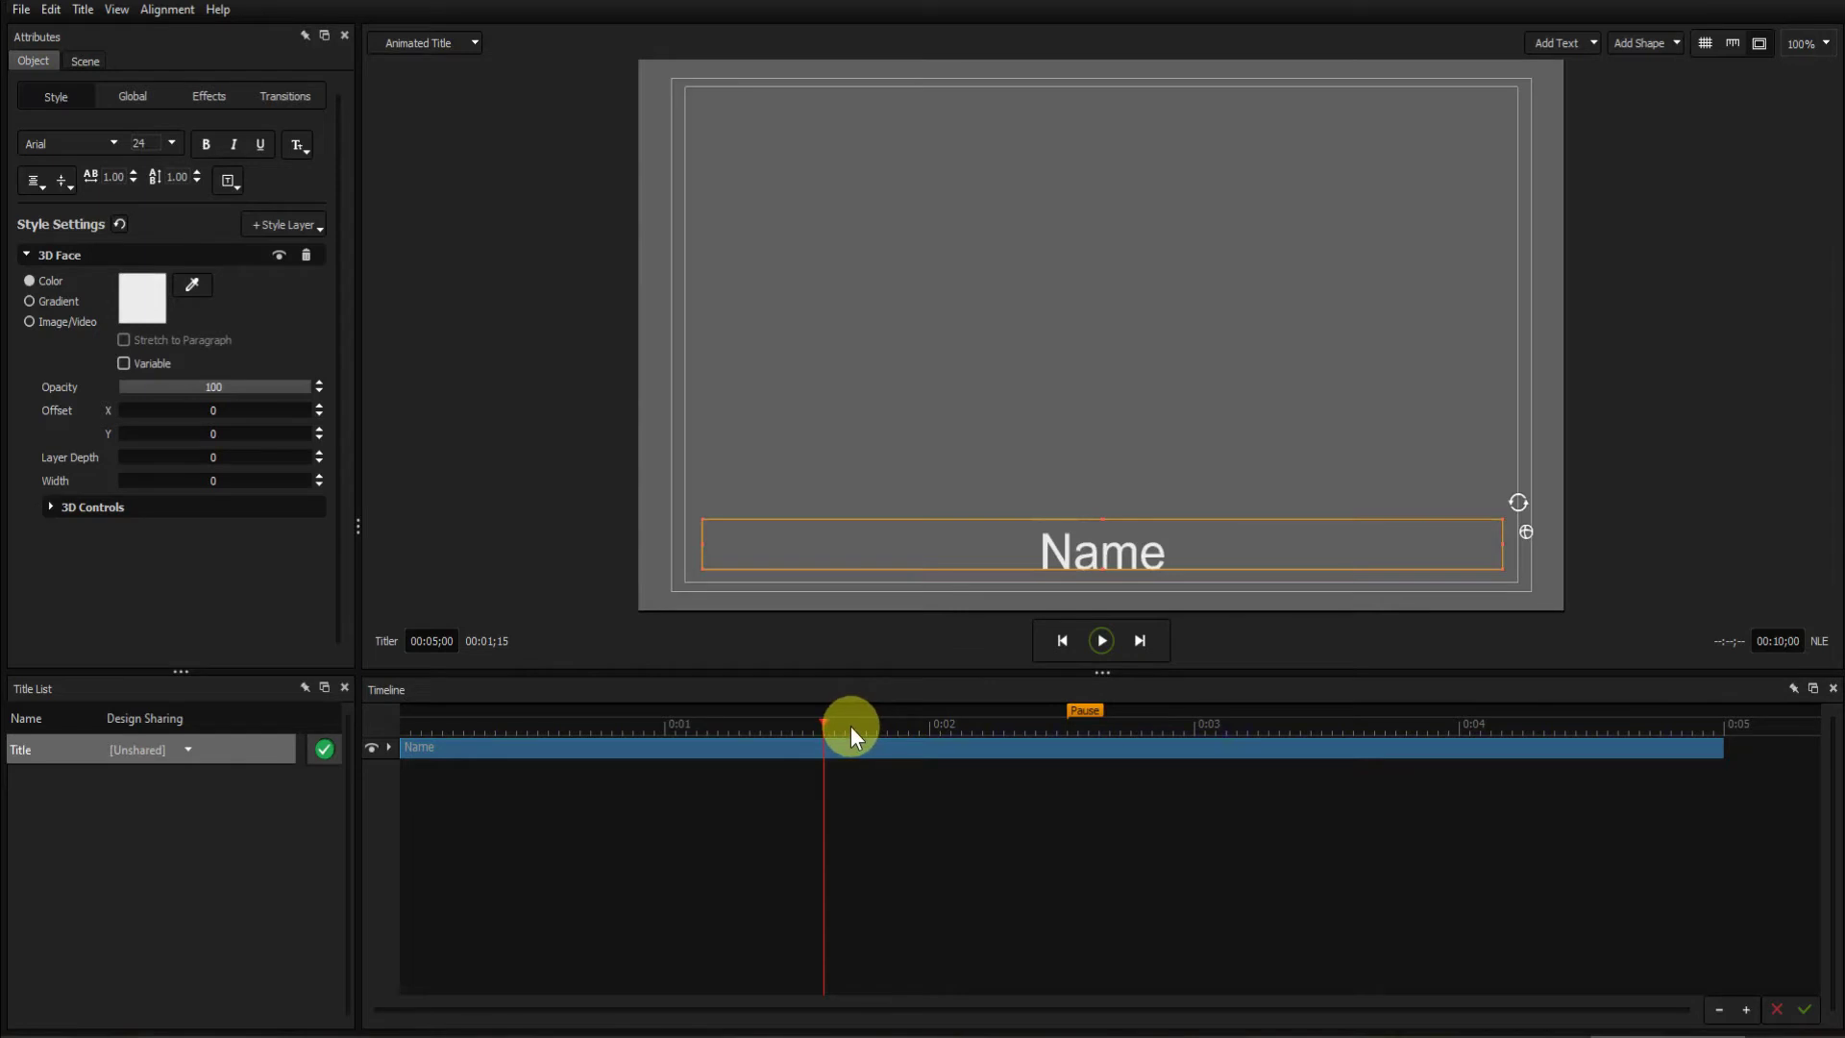
left_click(134, 96)
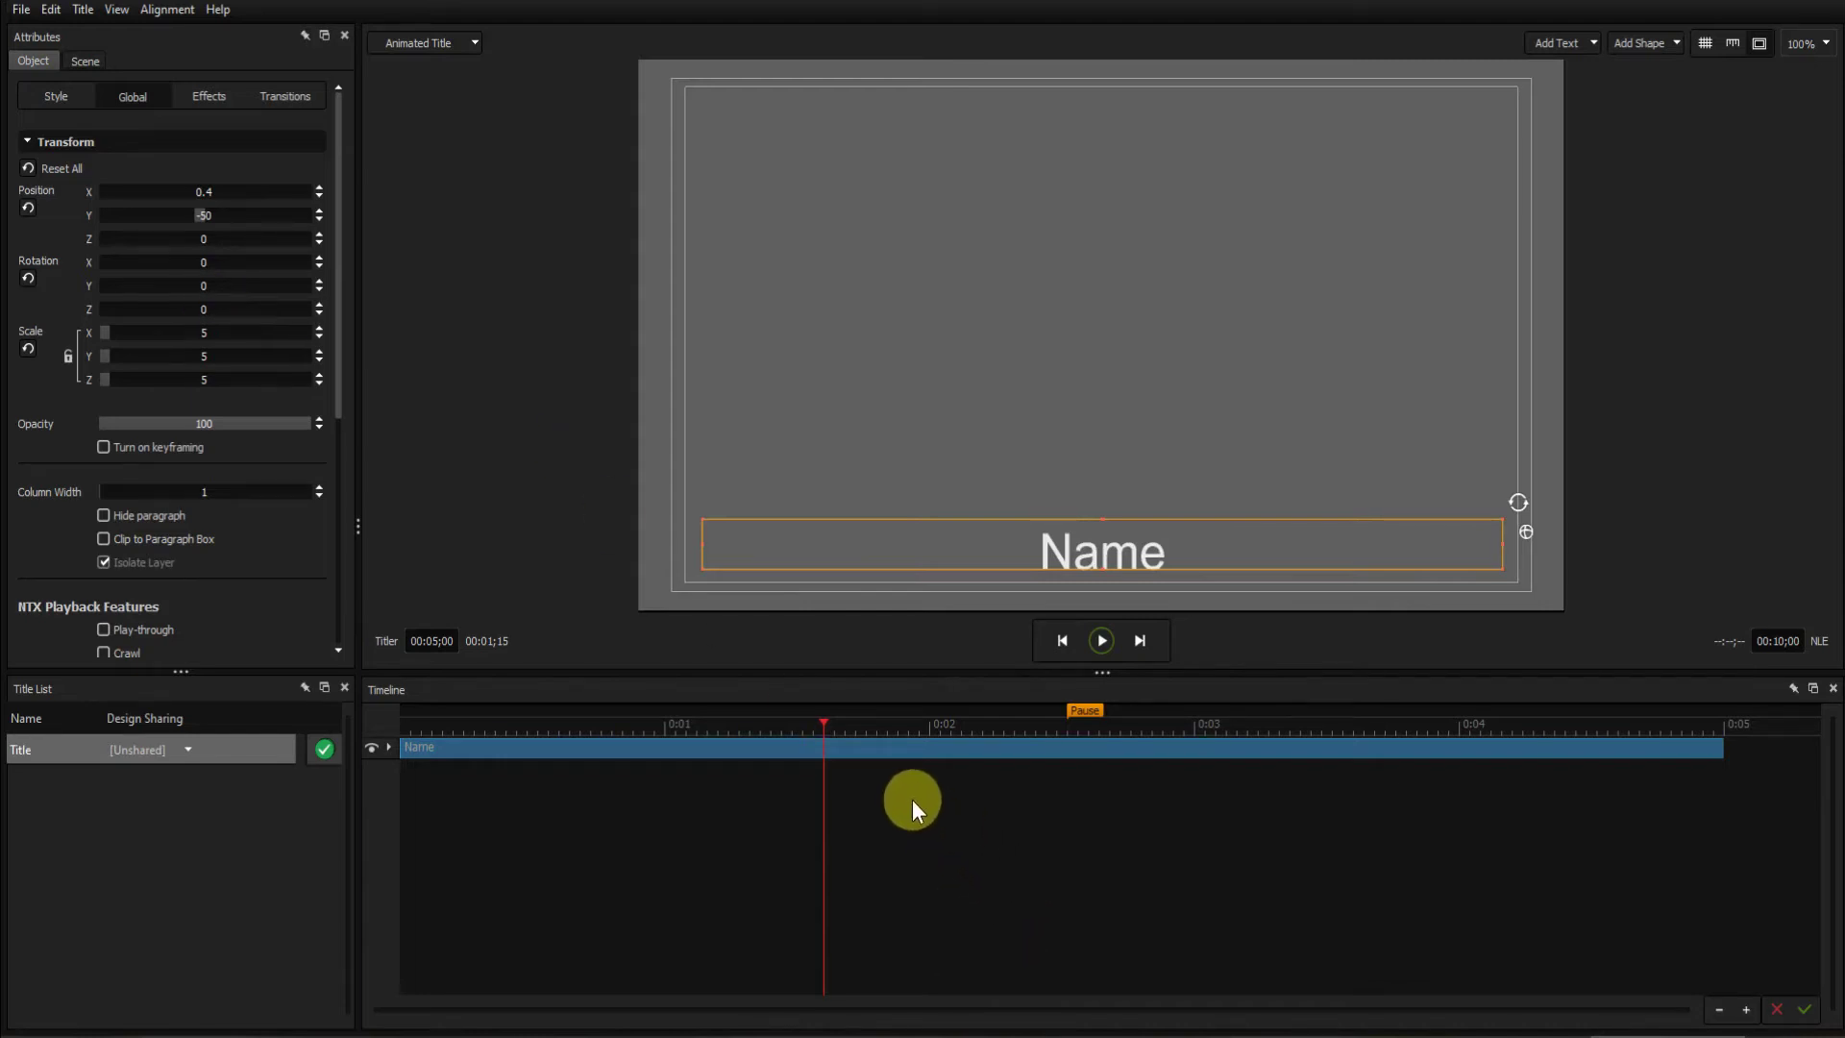
Step: Move the playhead back to 00:00;24, just before the one-second mark
left_click(867, 728)
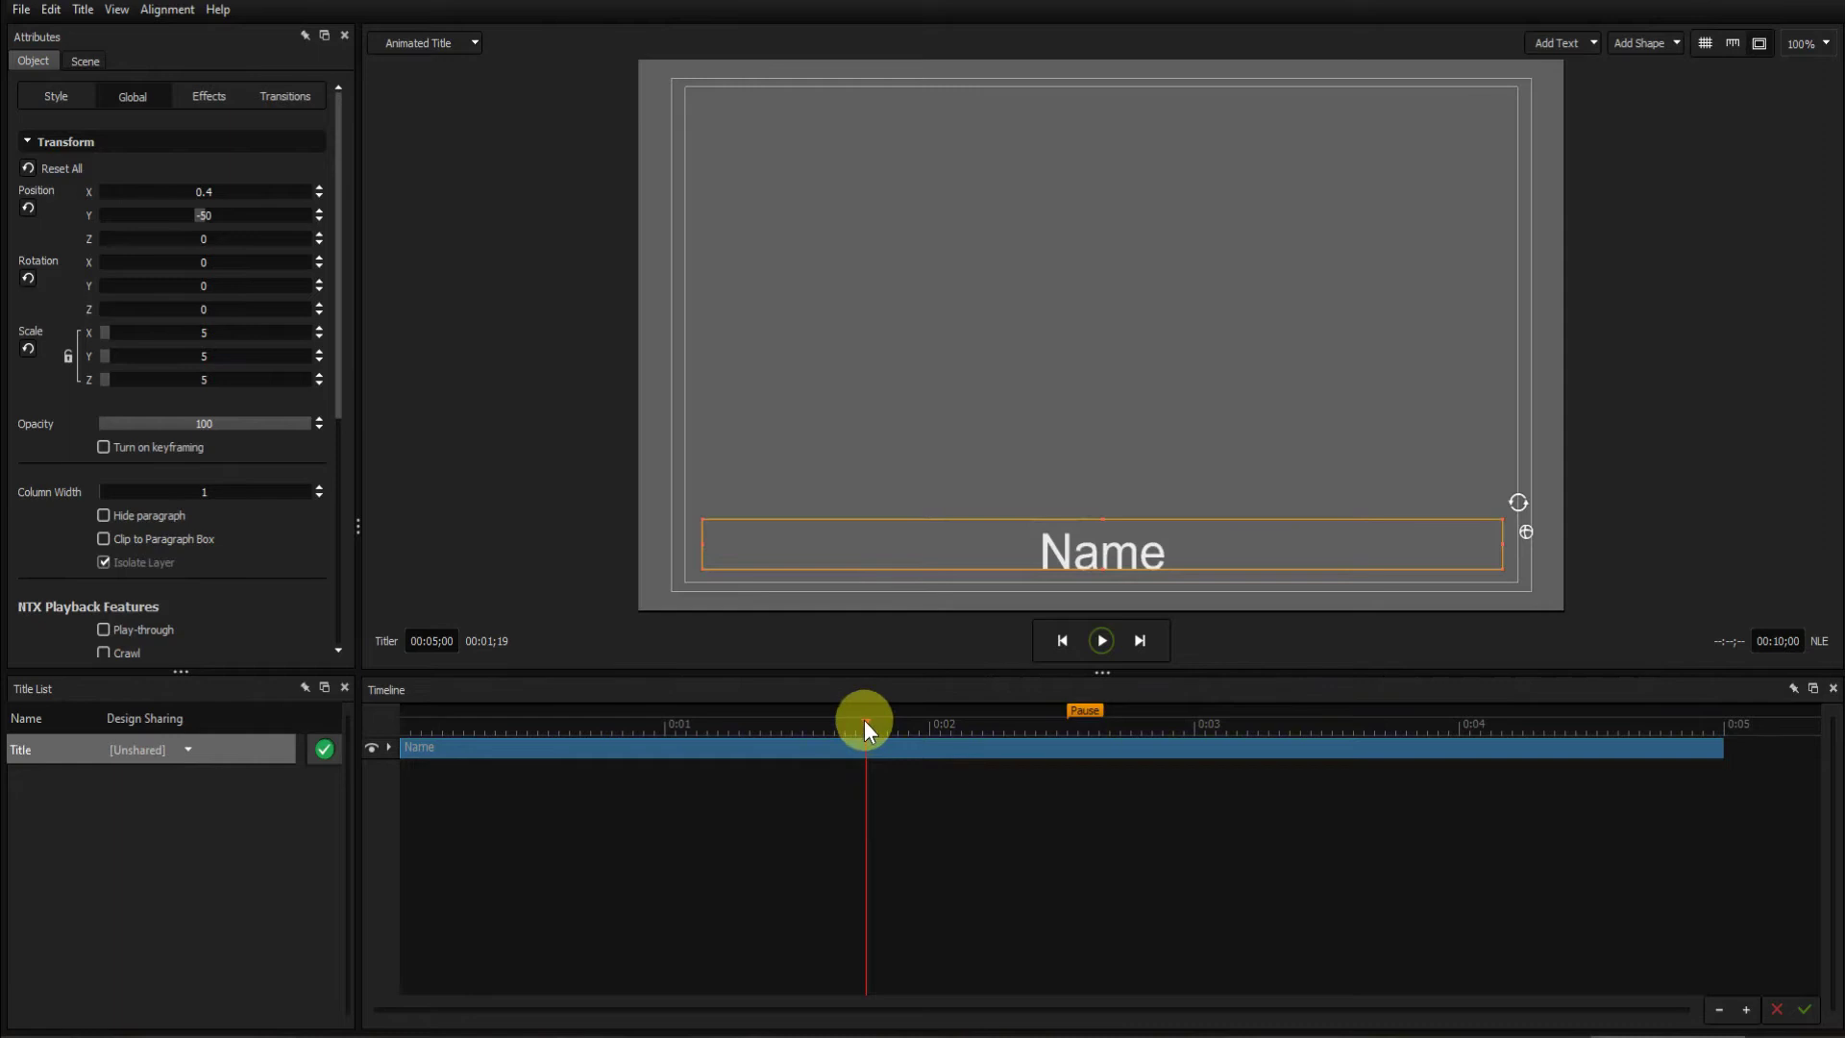
left_click_drag(862, 719, 654, 717)
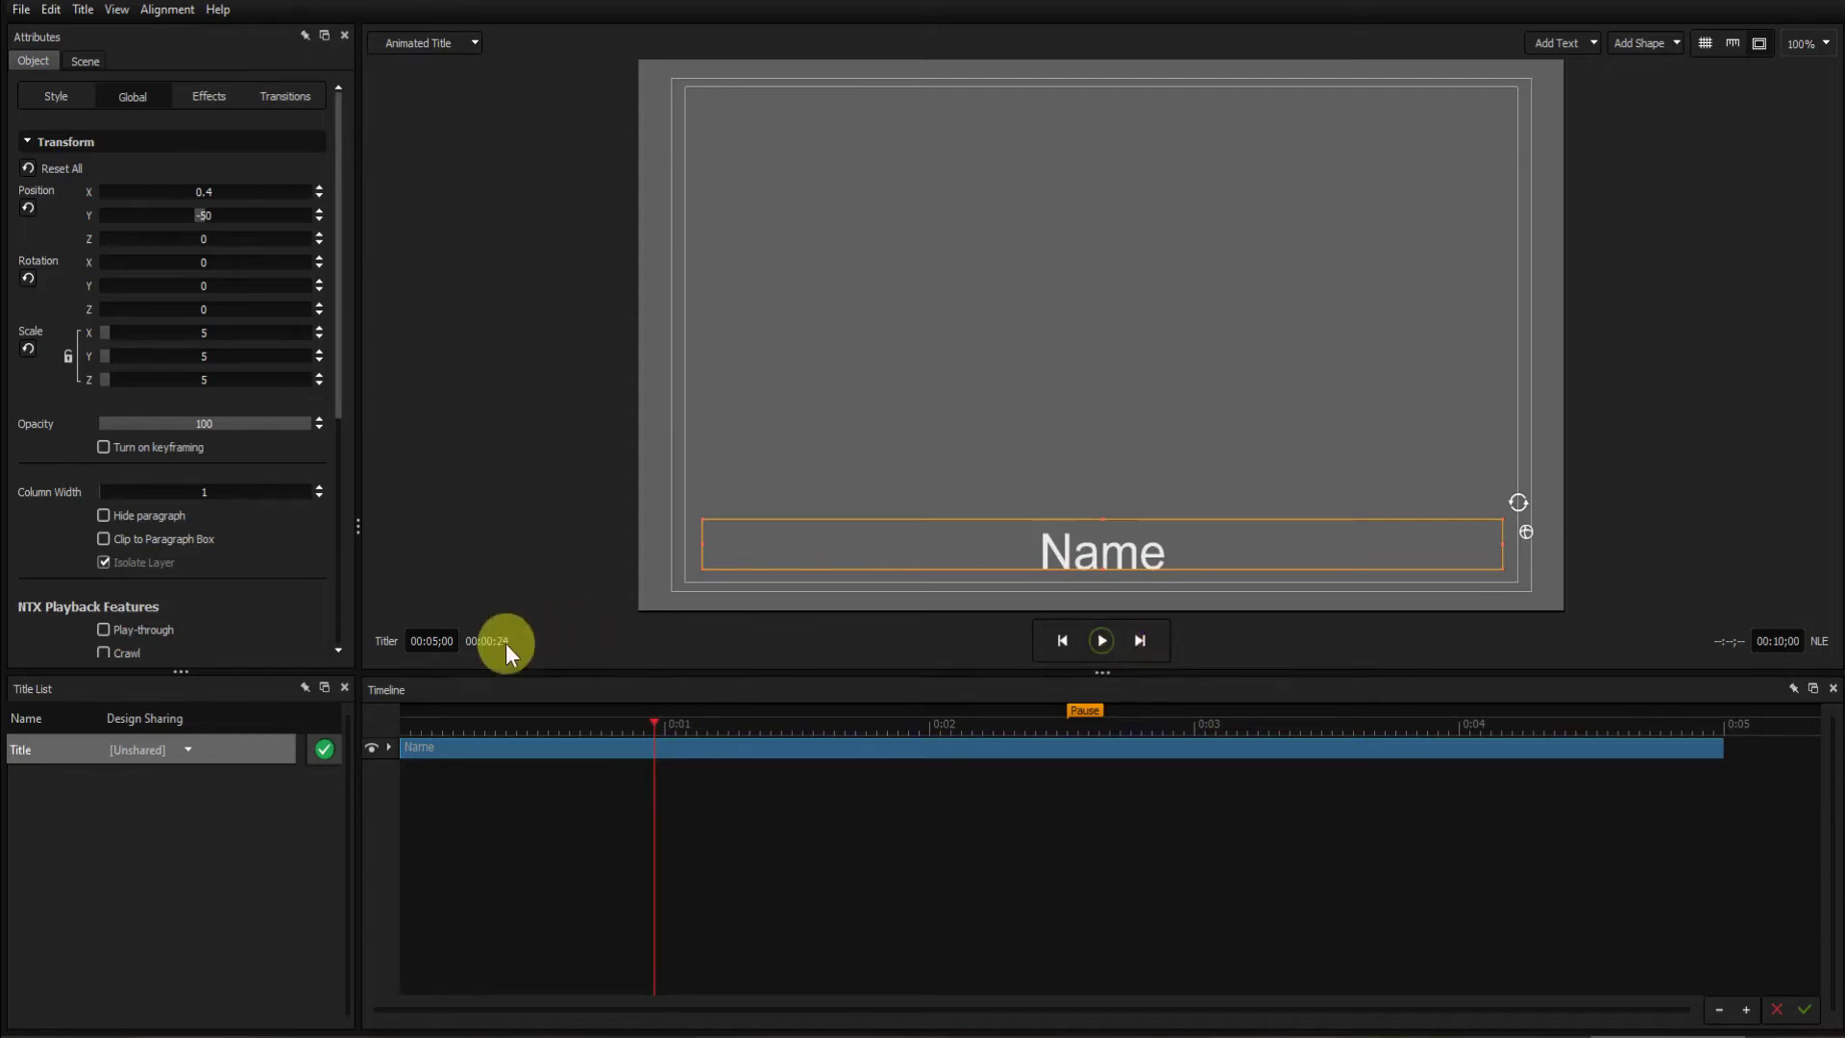
Step: Play the title until it halts at the Pause marker at 00:02;12
left_click(1102, 641)
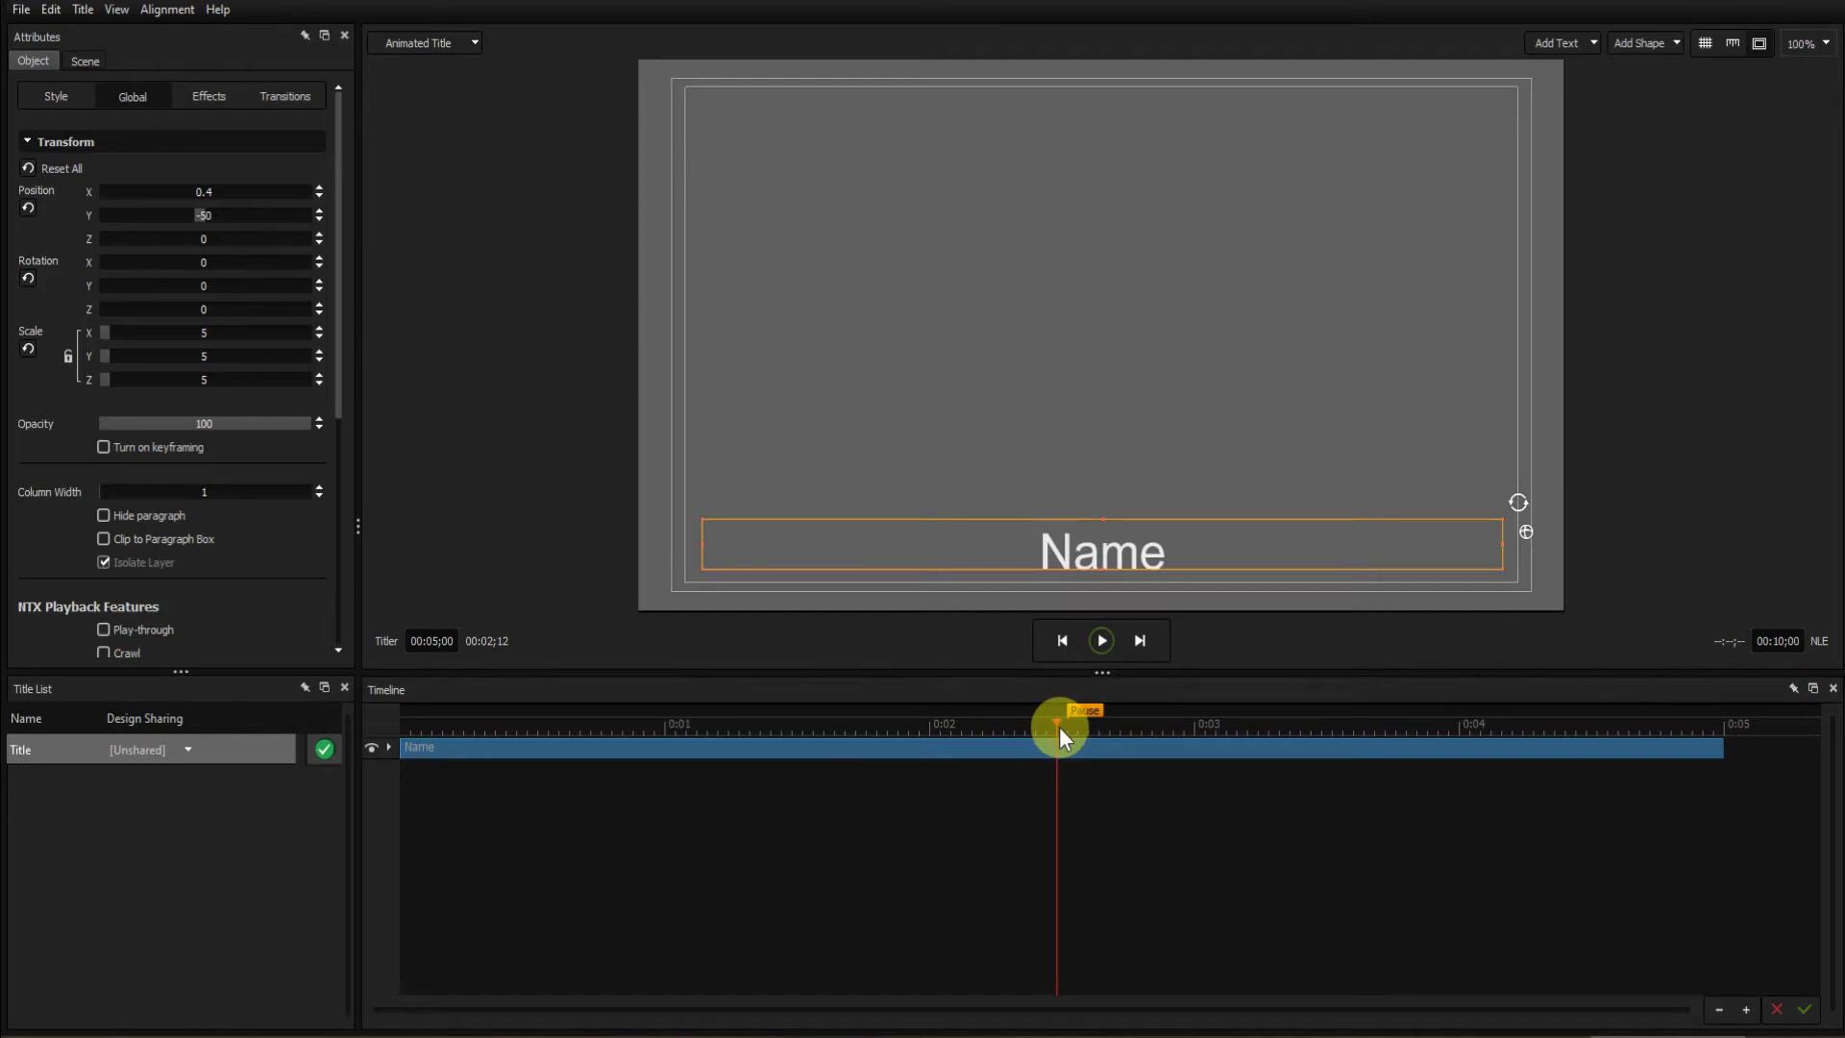
Step: Resume playback from just past the Pause marker, then stop it at 00:01;01
left_click(1133, 722)
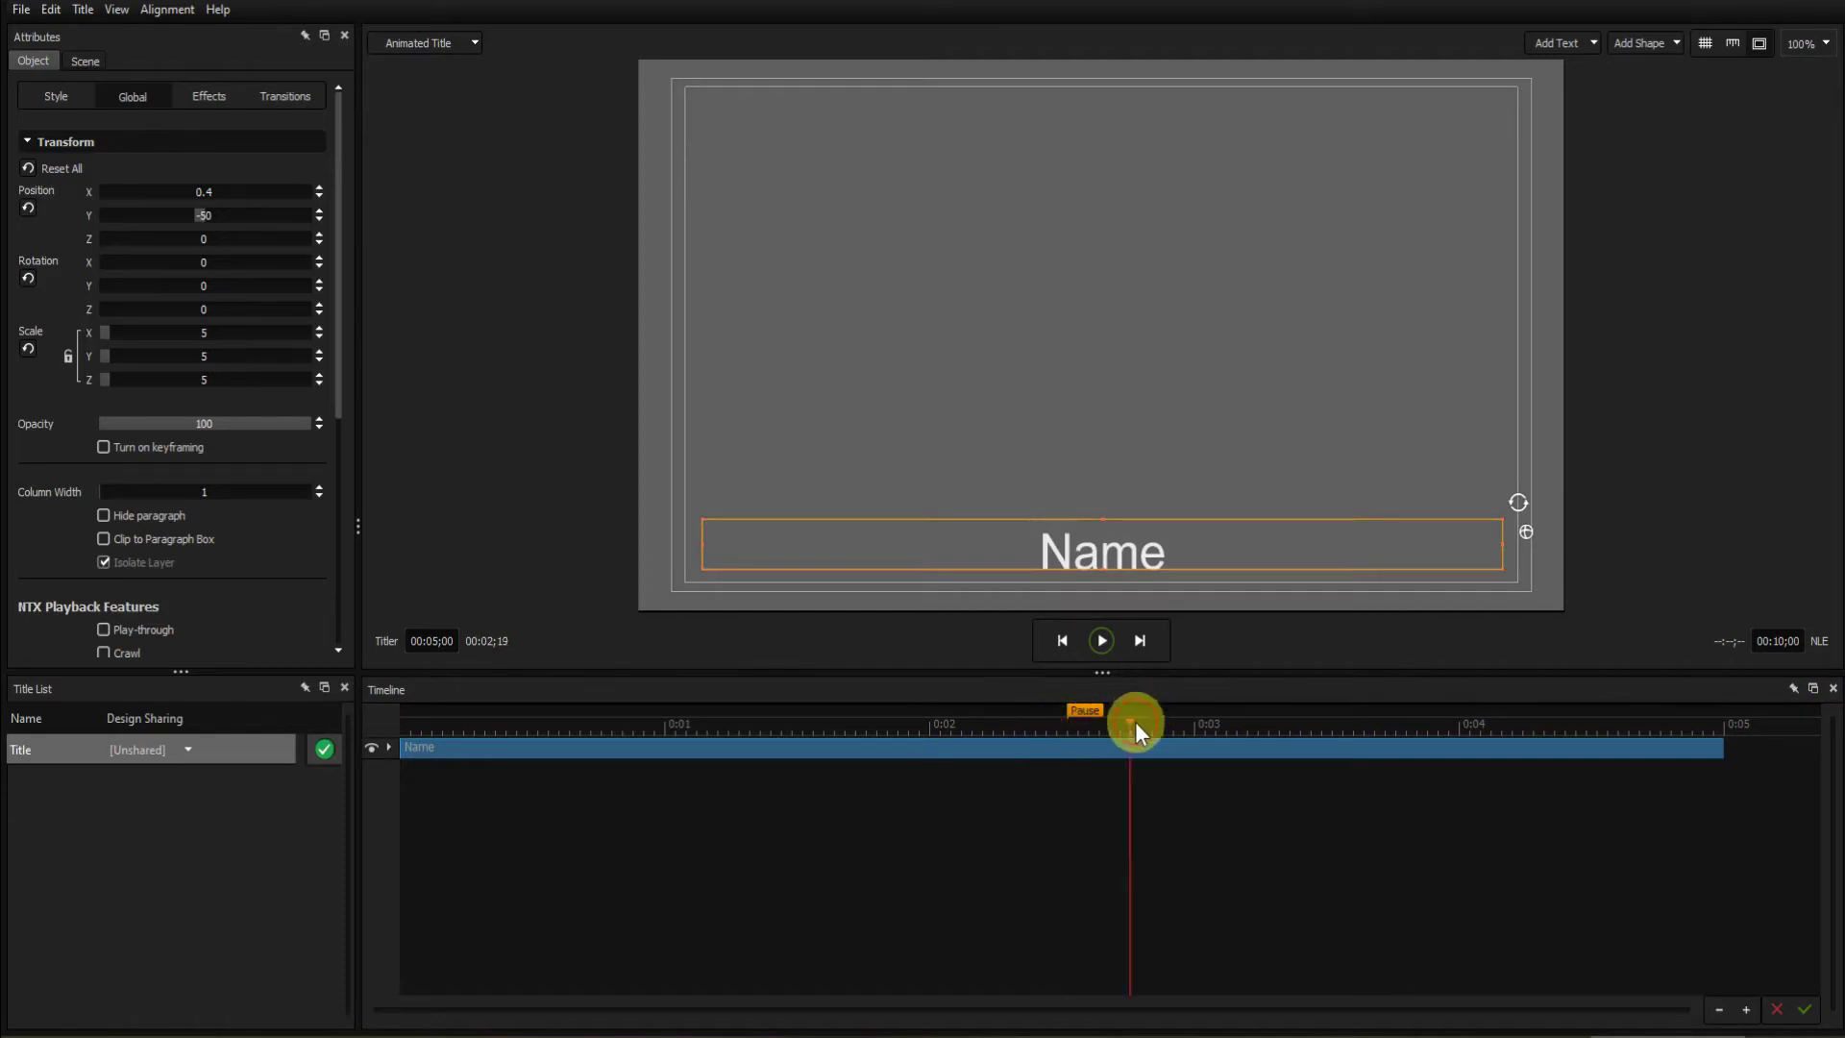
left_click(1101, 640)
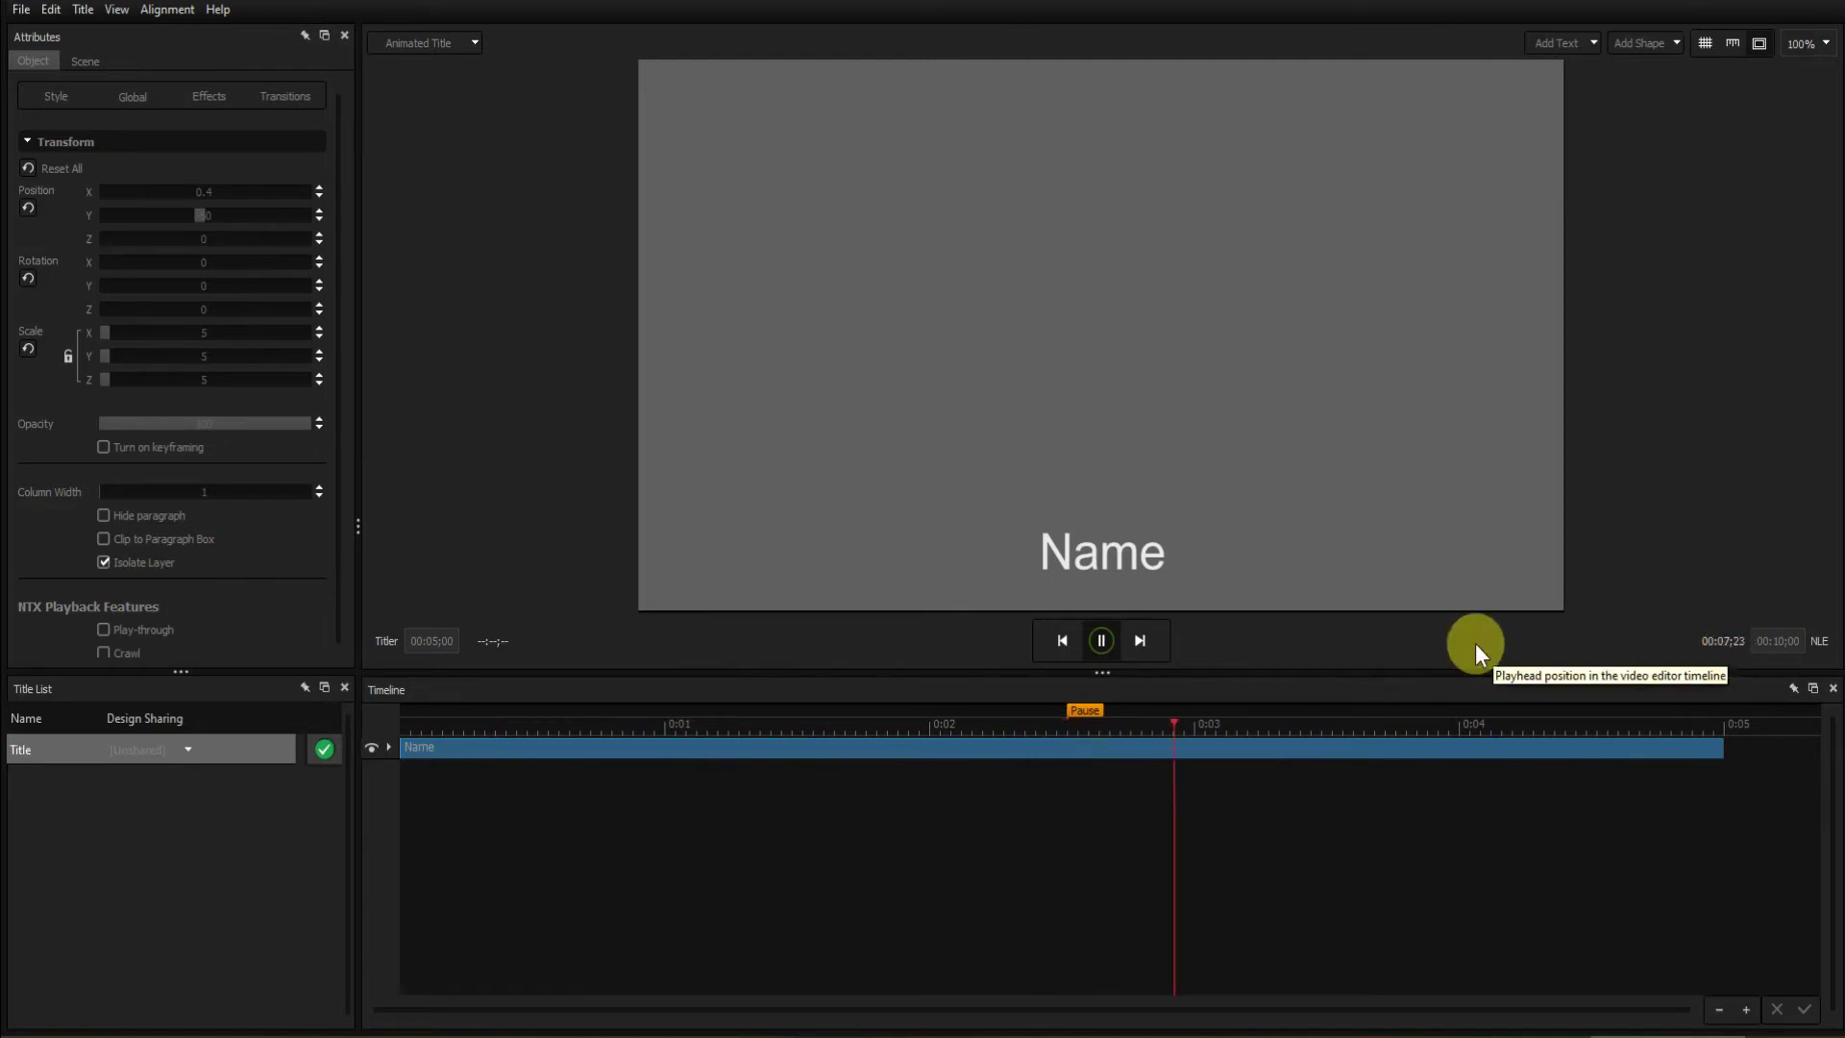
left_click(1107, 636)
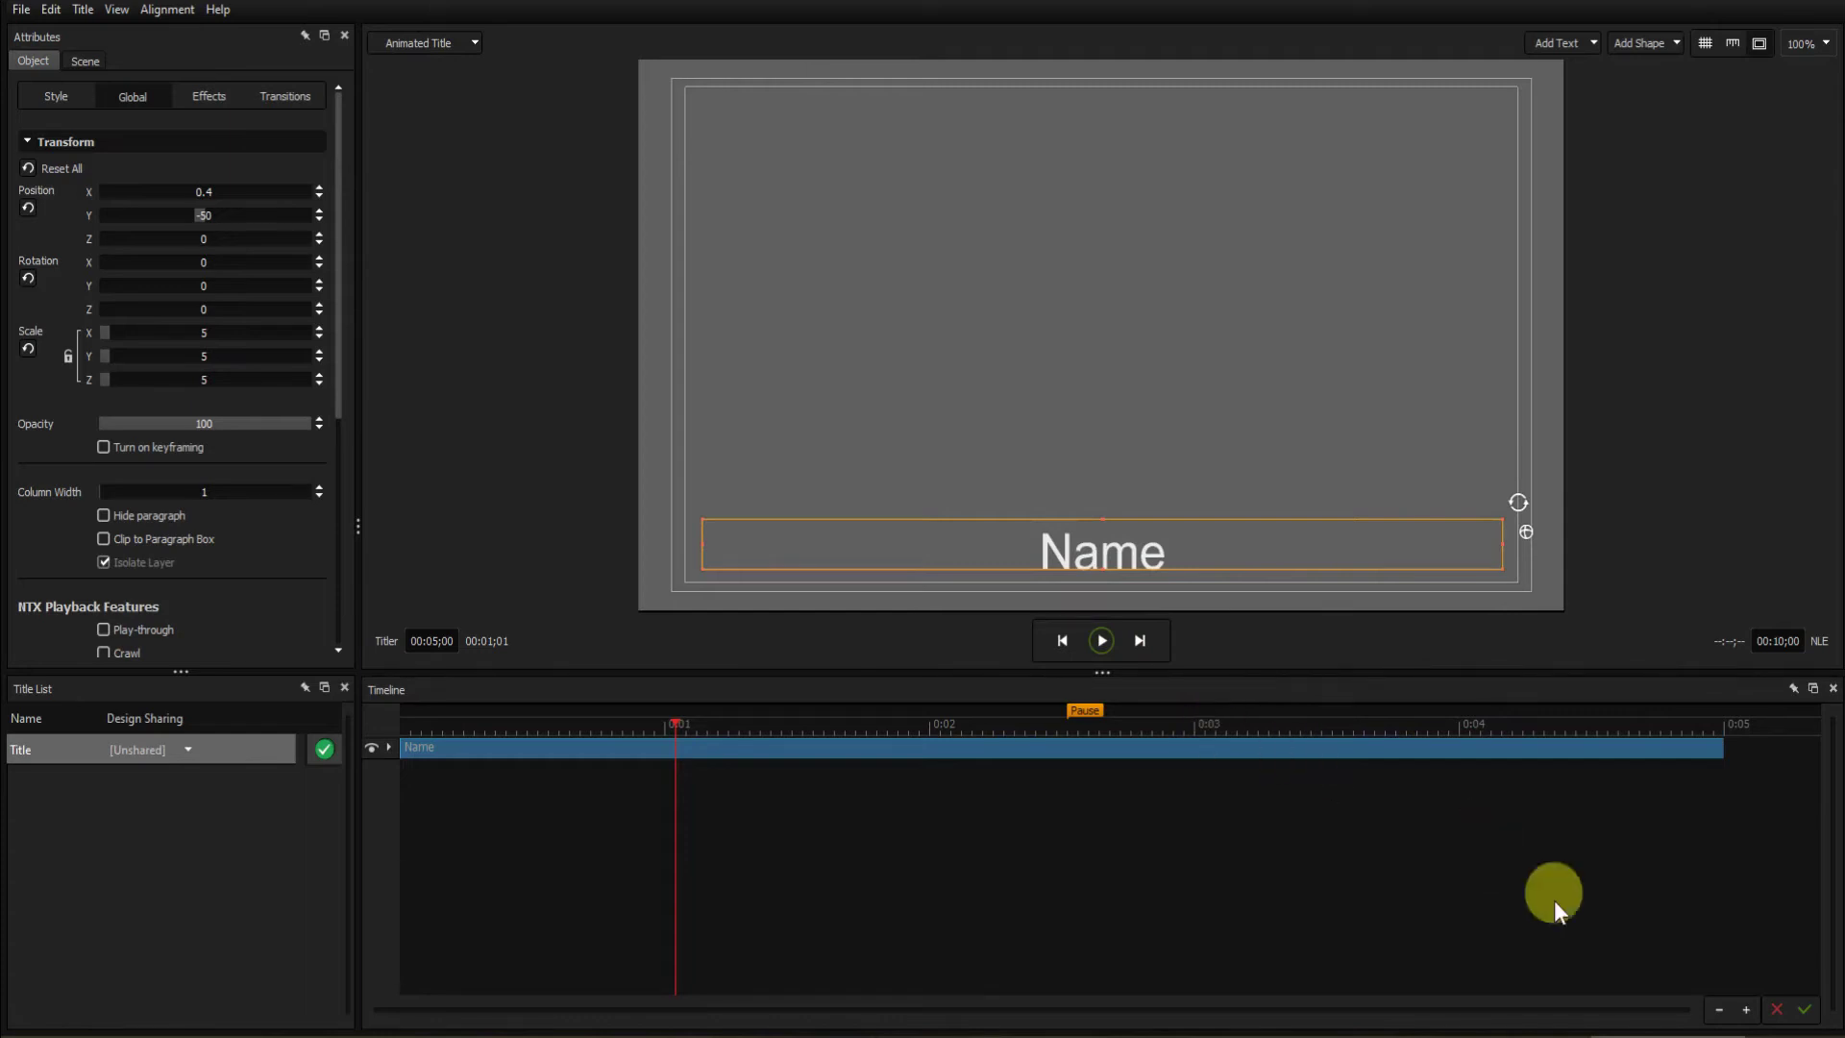
left_click(1746, 1011)
left_click(1745, 1011)
left_click(1745, 1010)
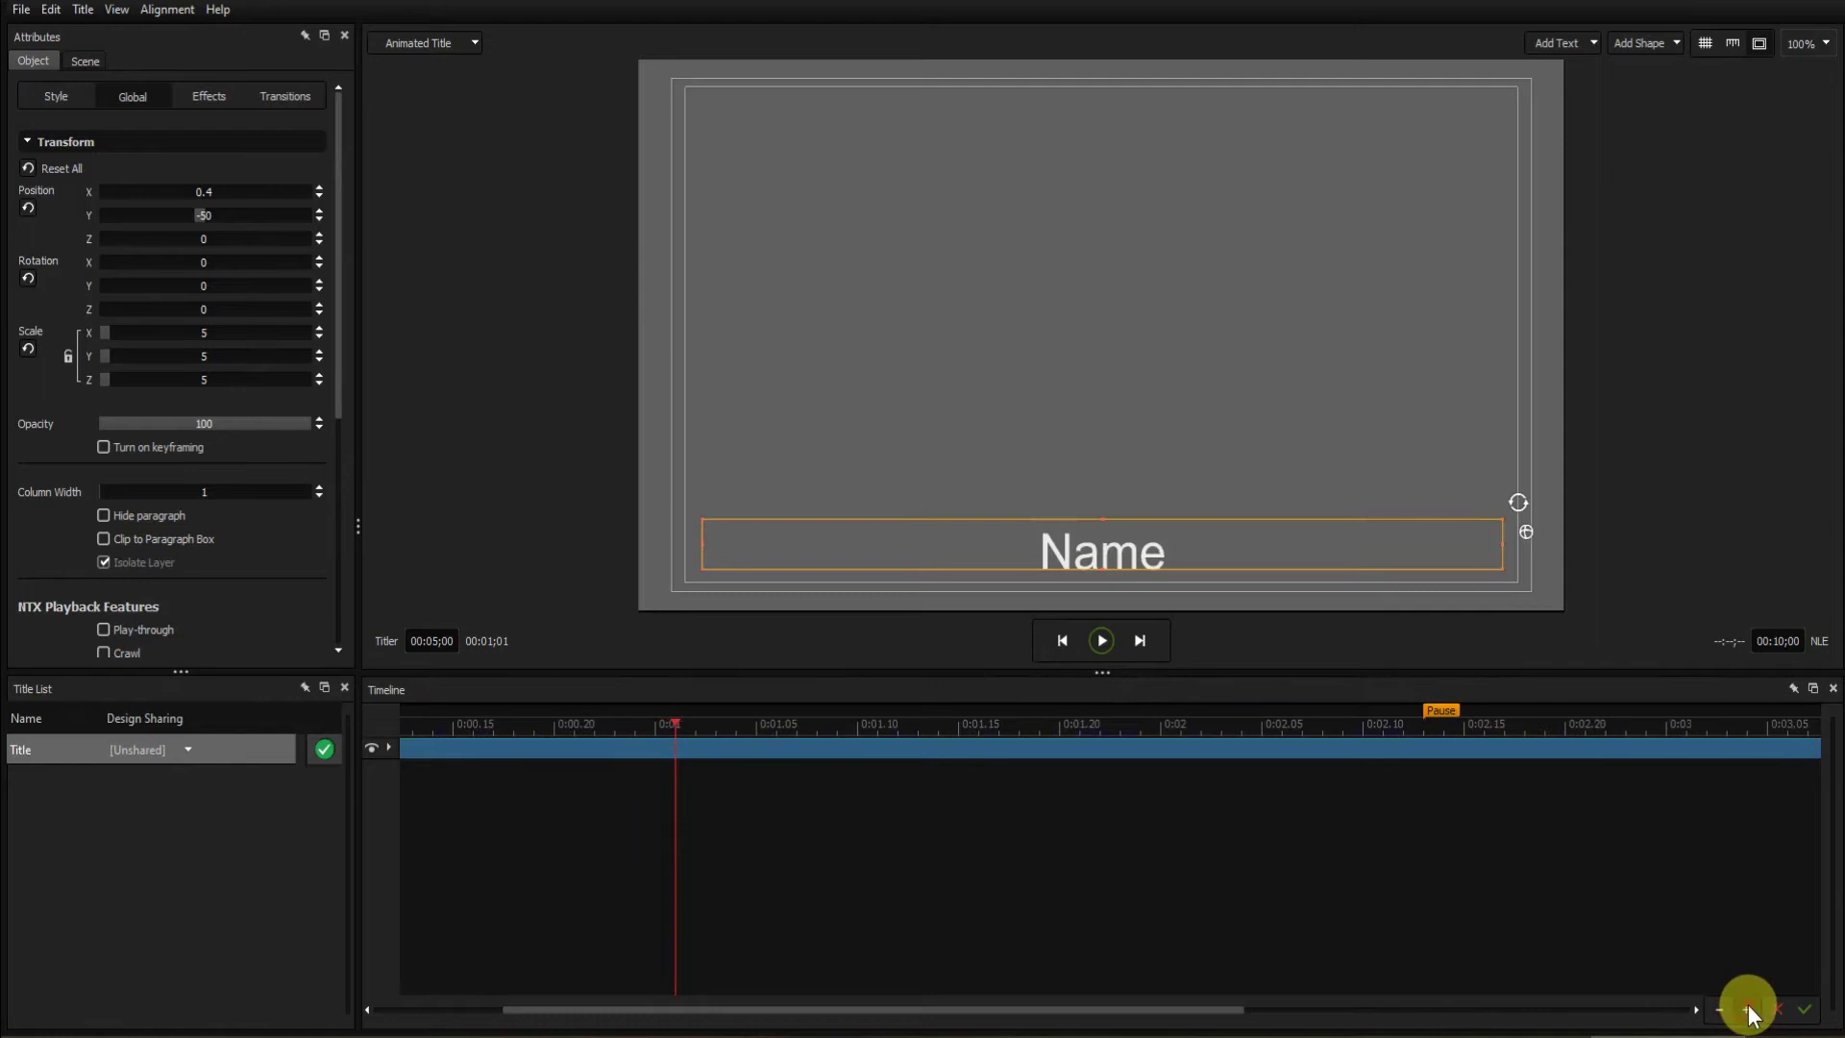
left_click(1719, 1011)
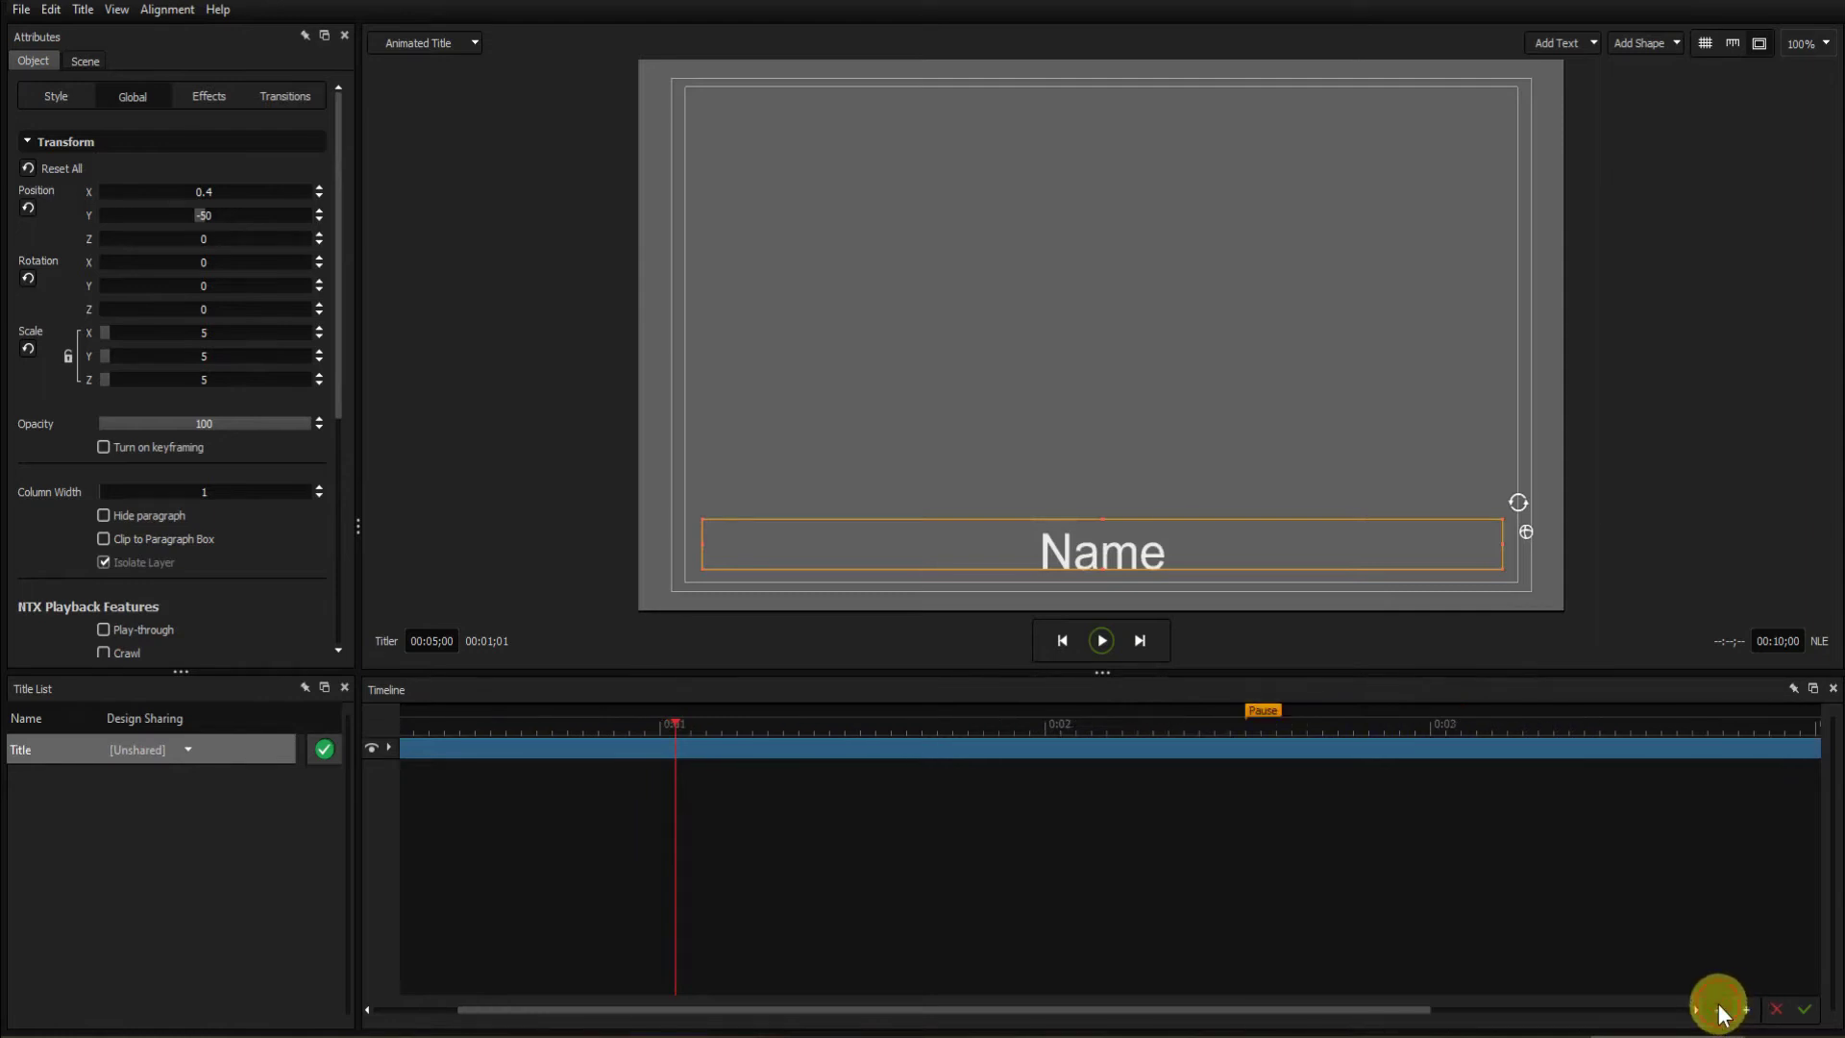
left_click(1719, 1011)
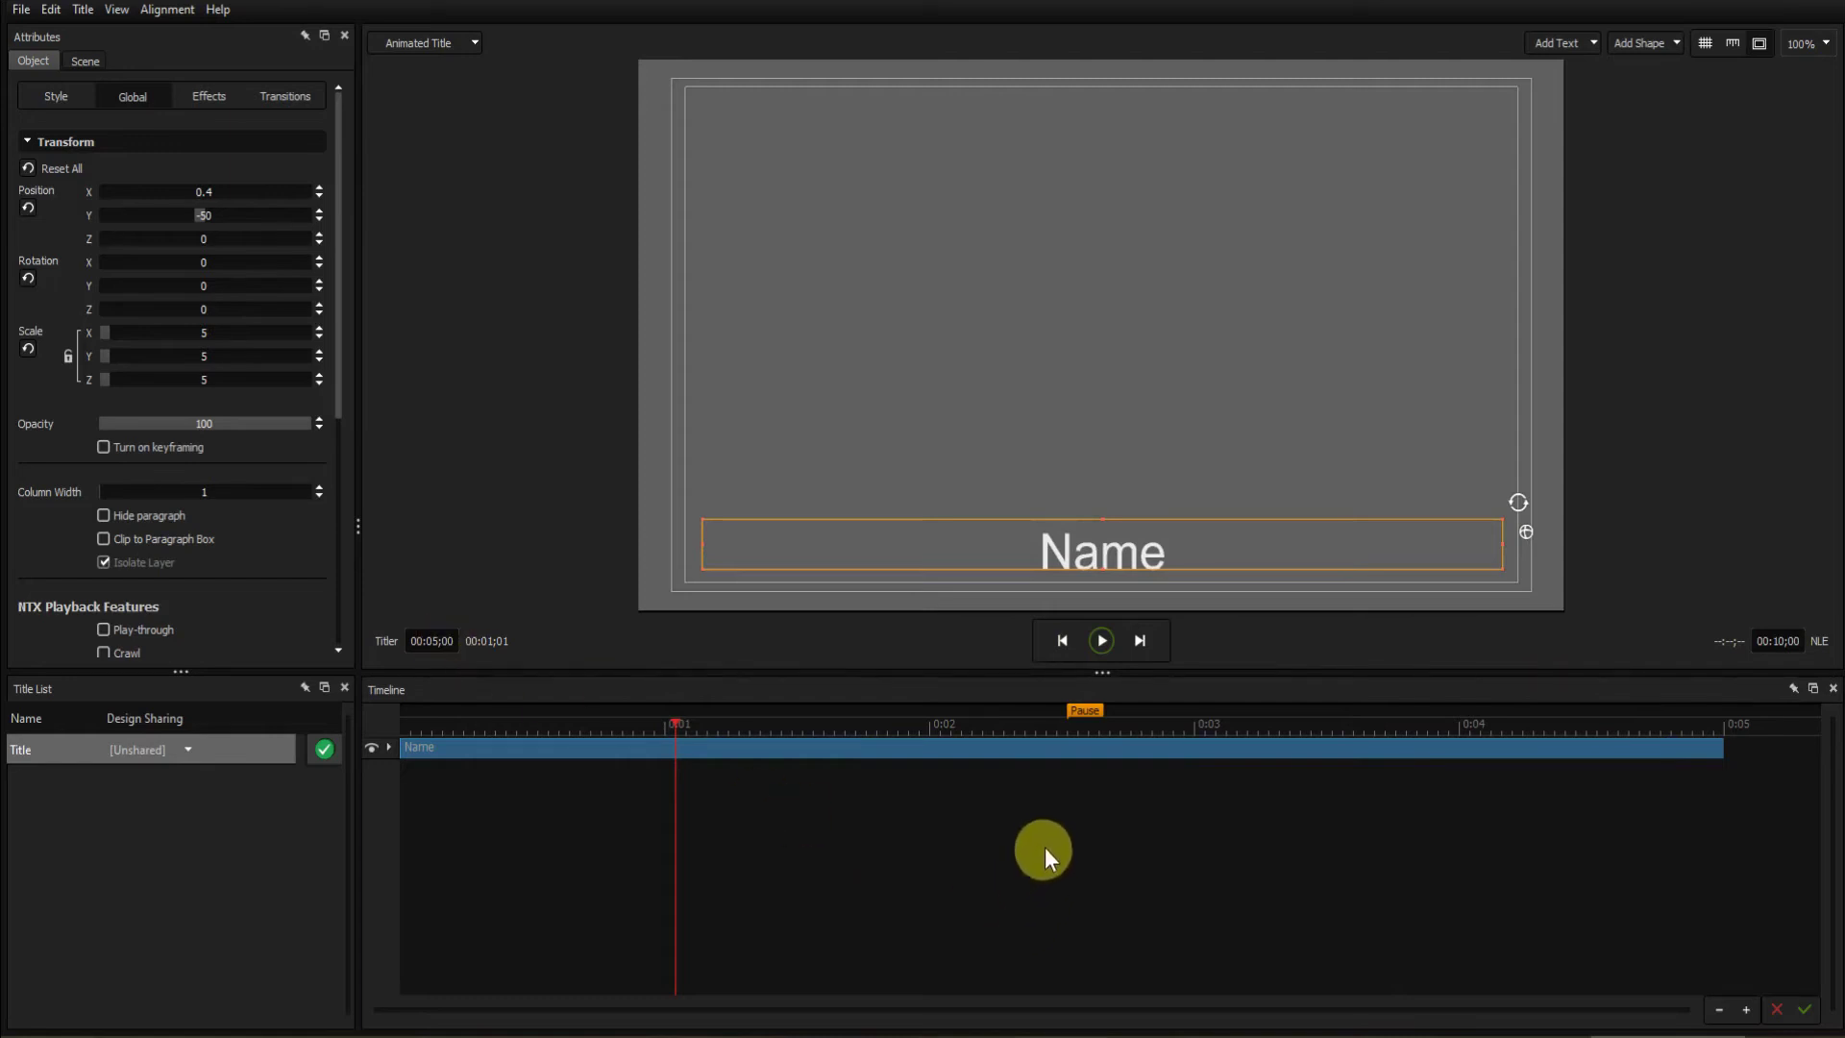
Step: Add two Pause markers to the ruler, near 3.3 and 4 seconds
right_click(1261, 708)
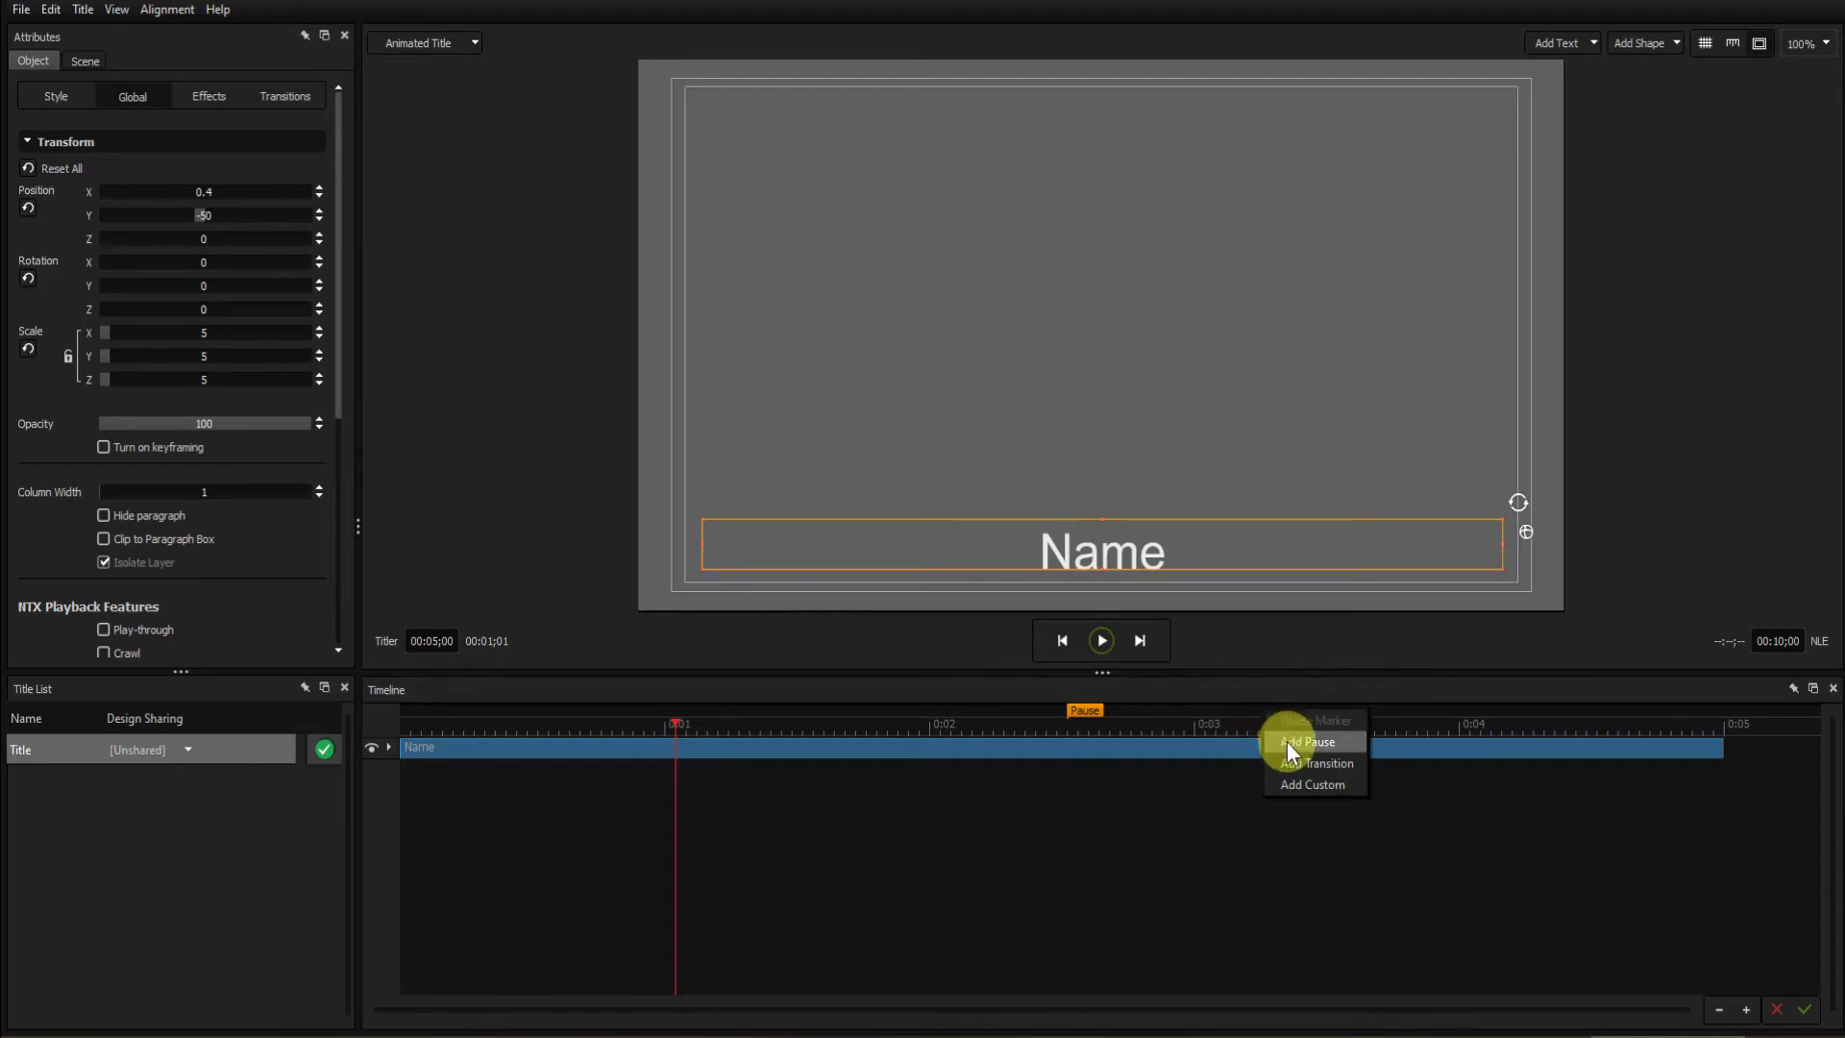
left_click(1288, 742)
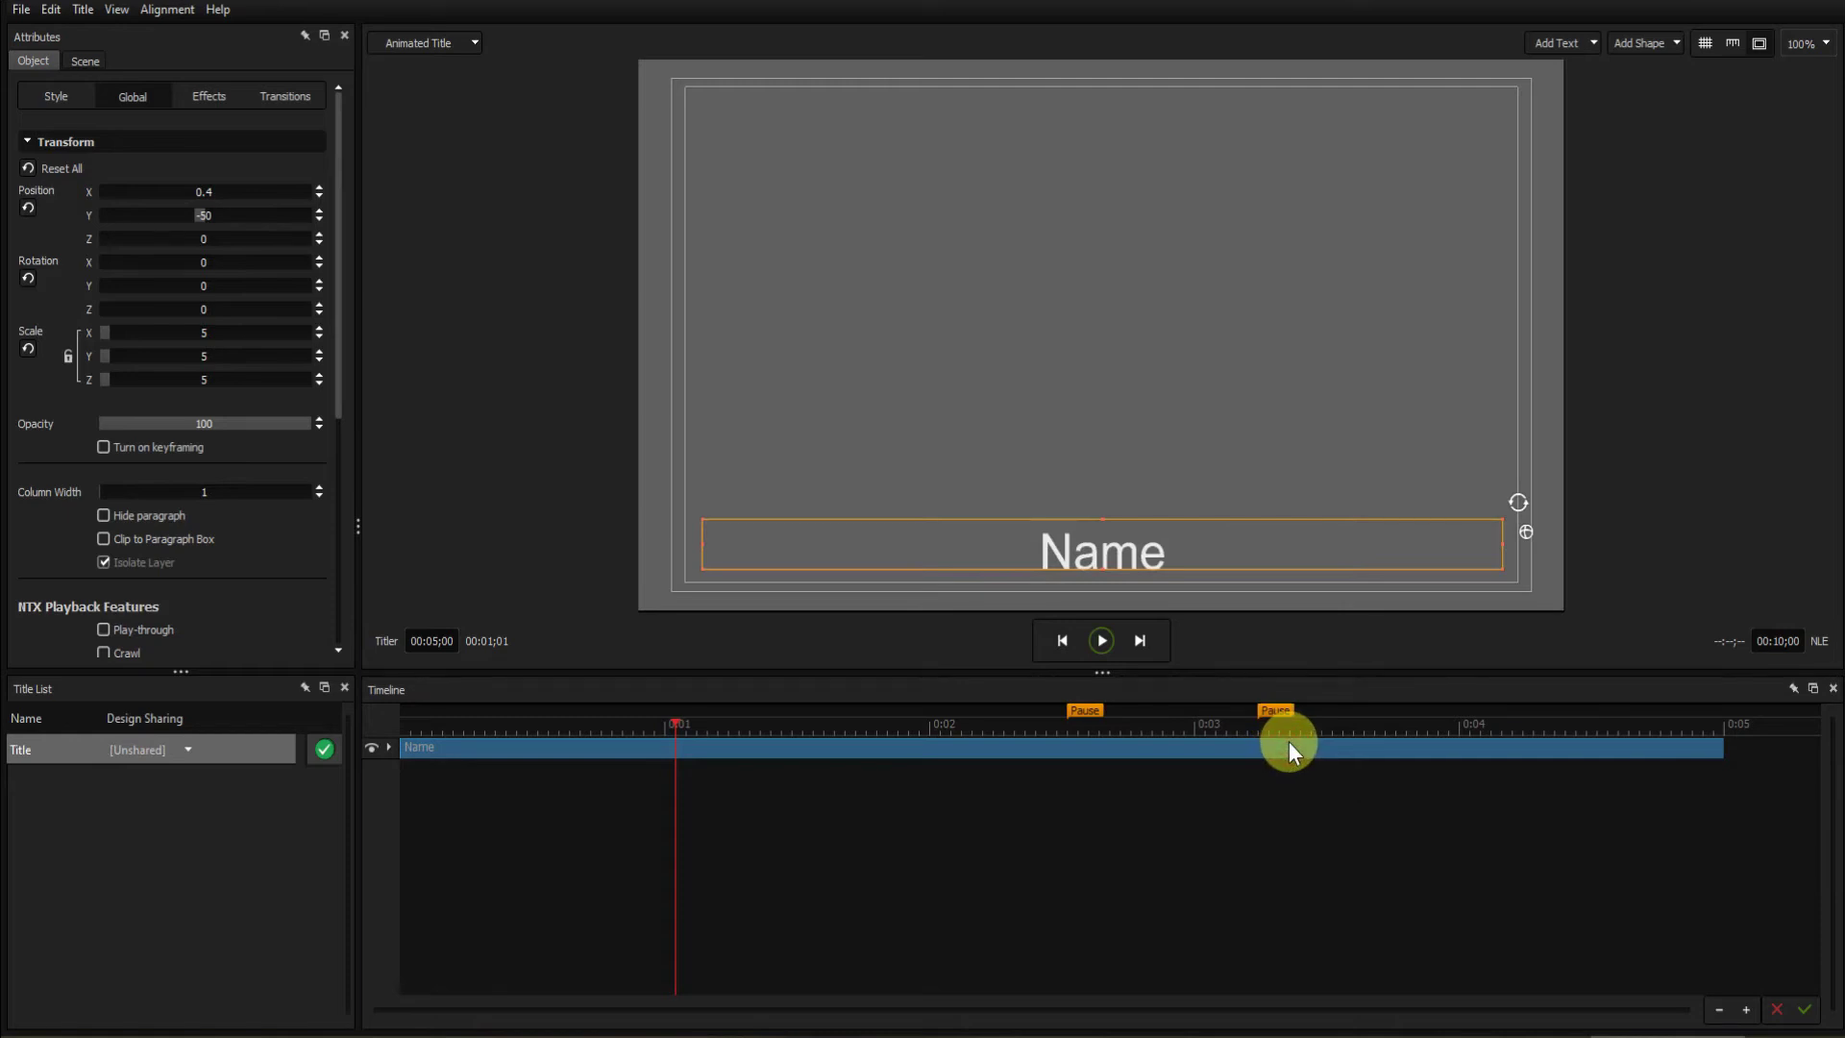
right_click(1443, 707)
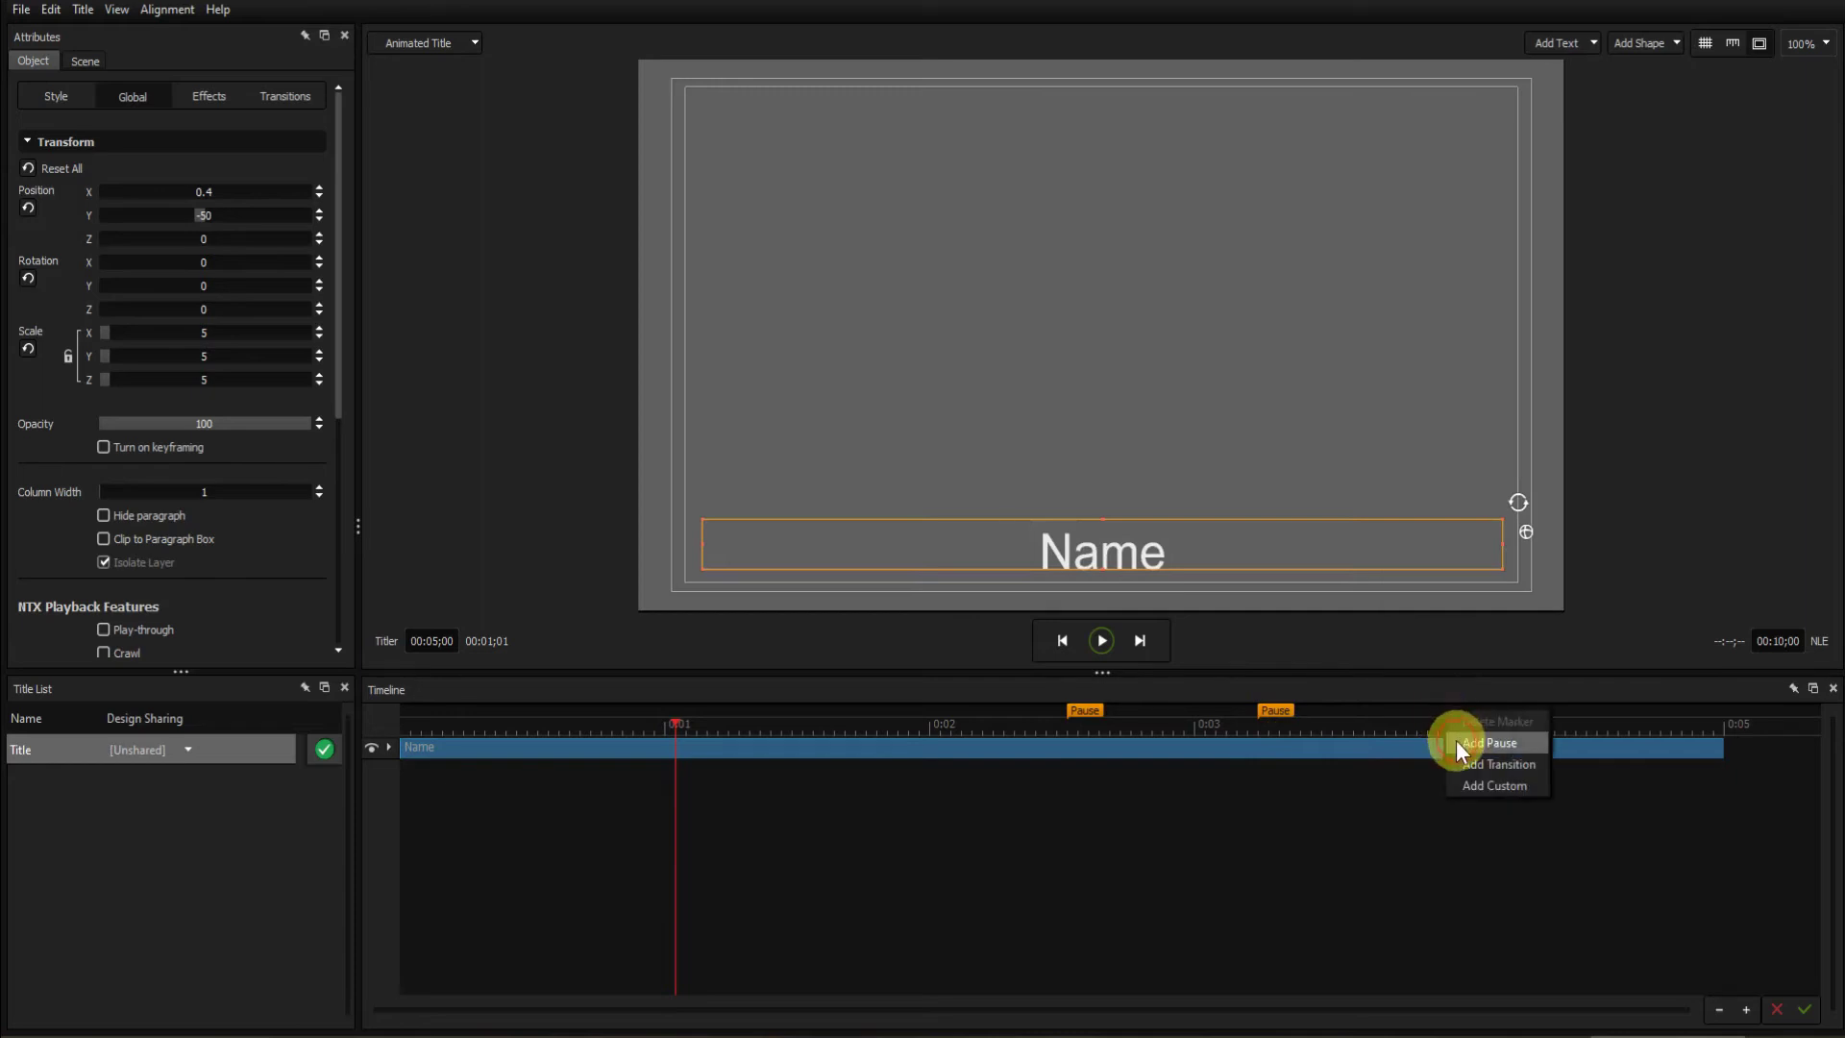
left_click(1455, 745)
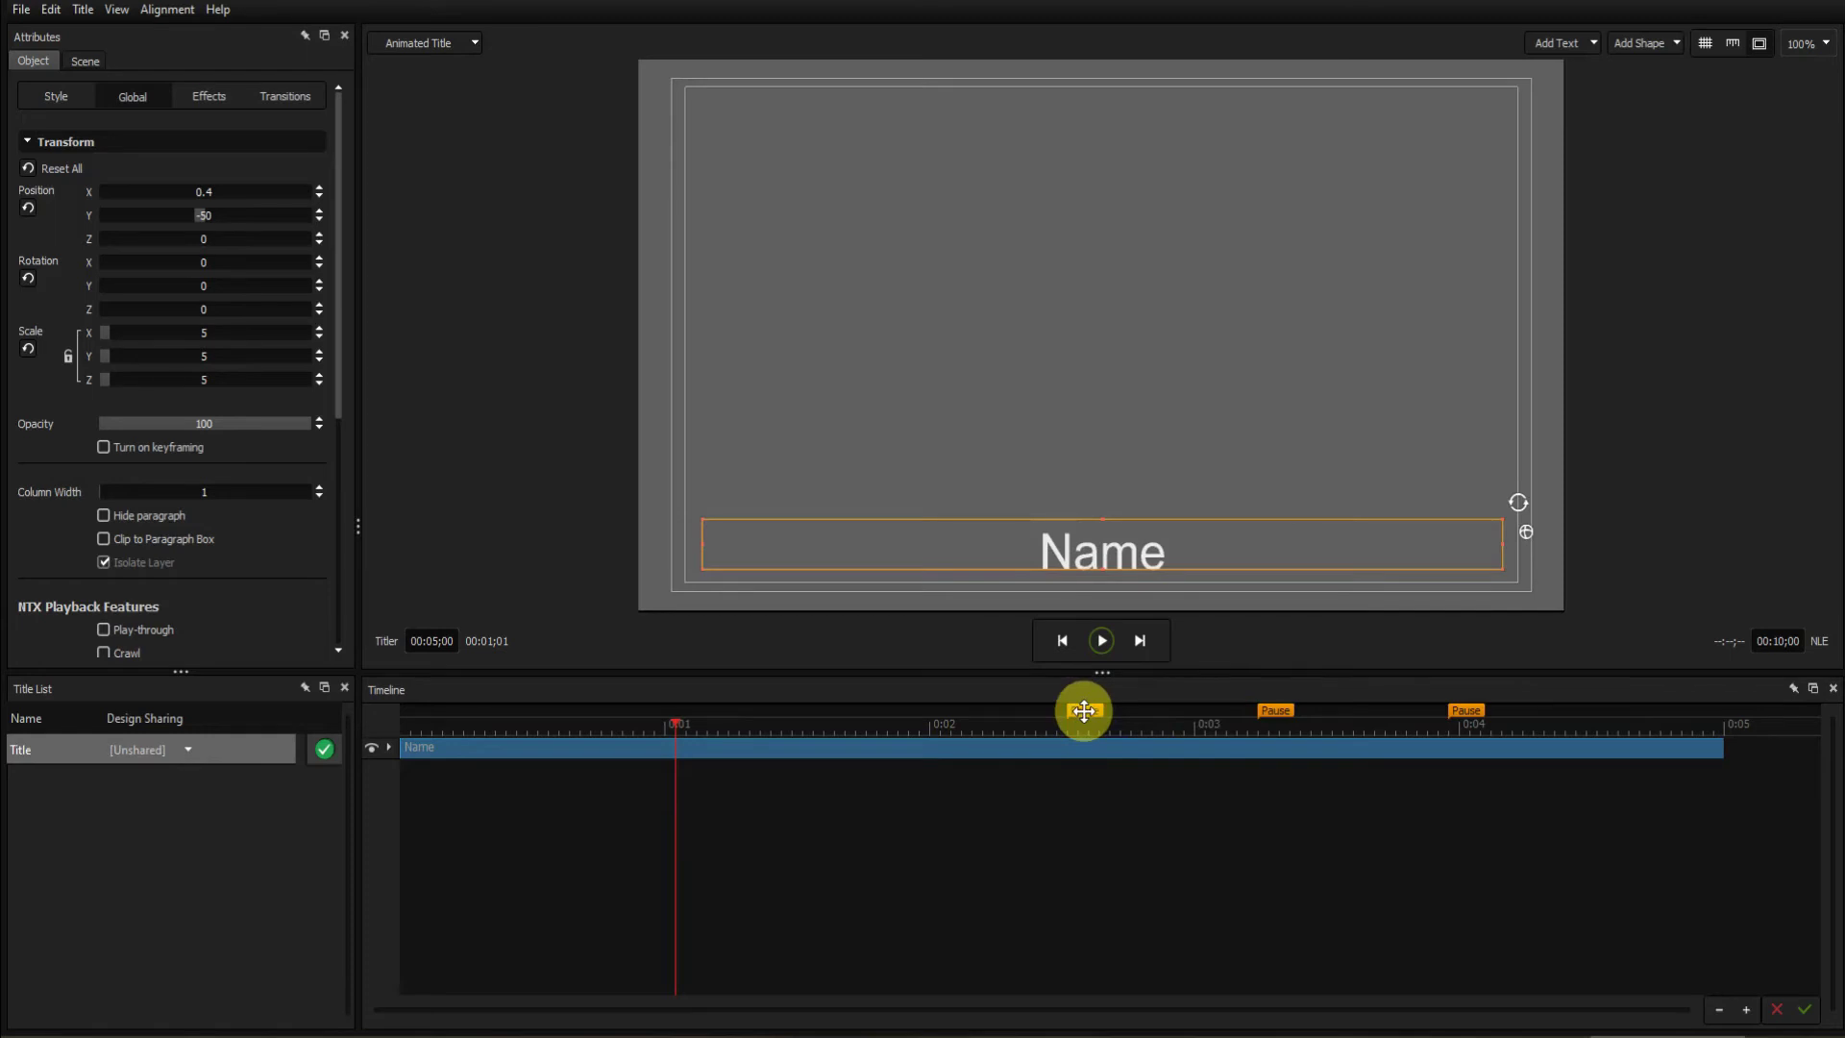
Step: Test-play the pauses, stop, and park the playhead at 00:02;22 just past the first marker
left_click(1103, 640)
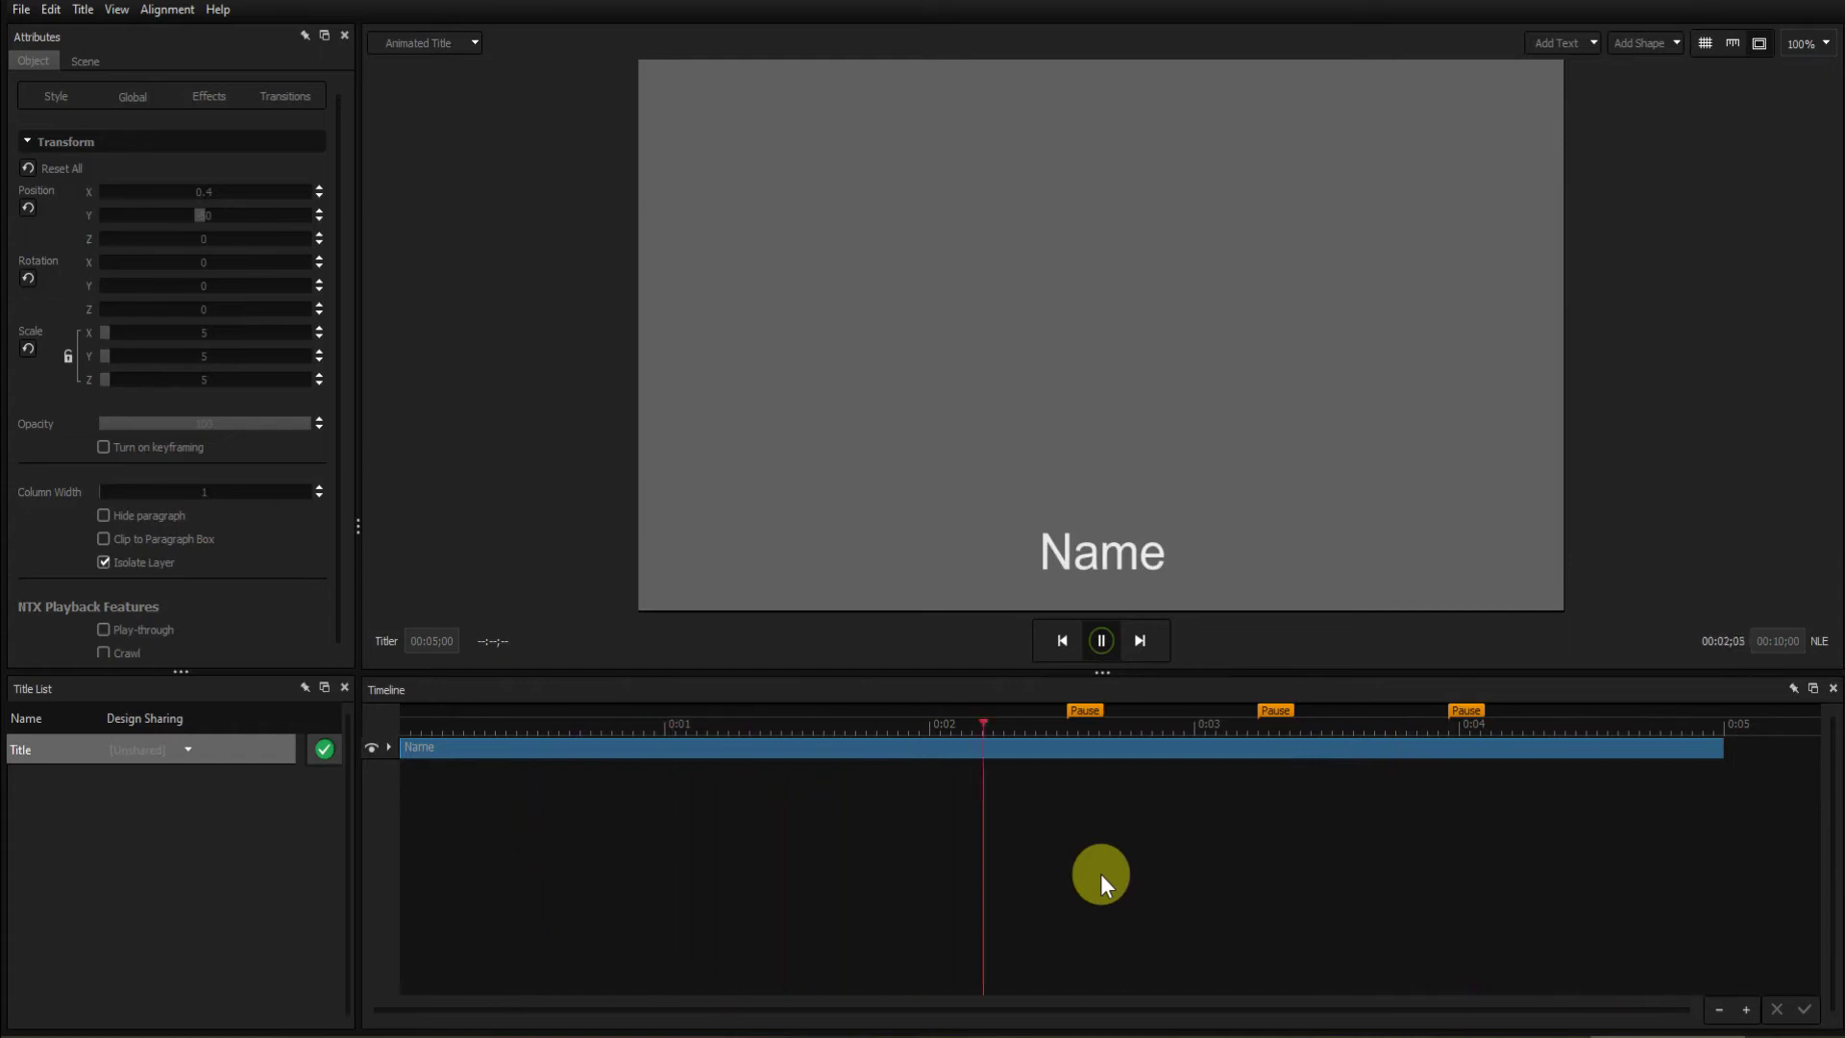
left_click(1100, 642)
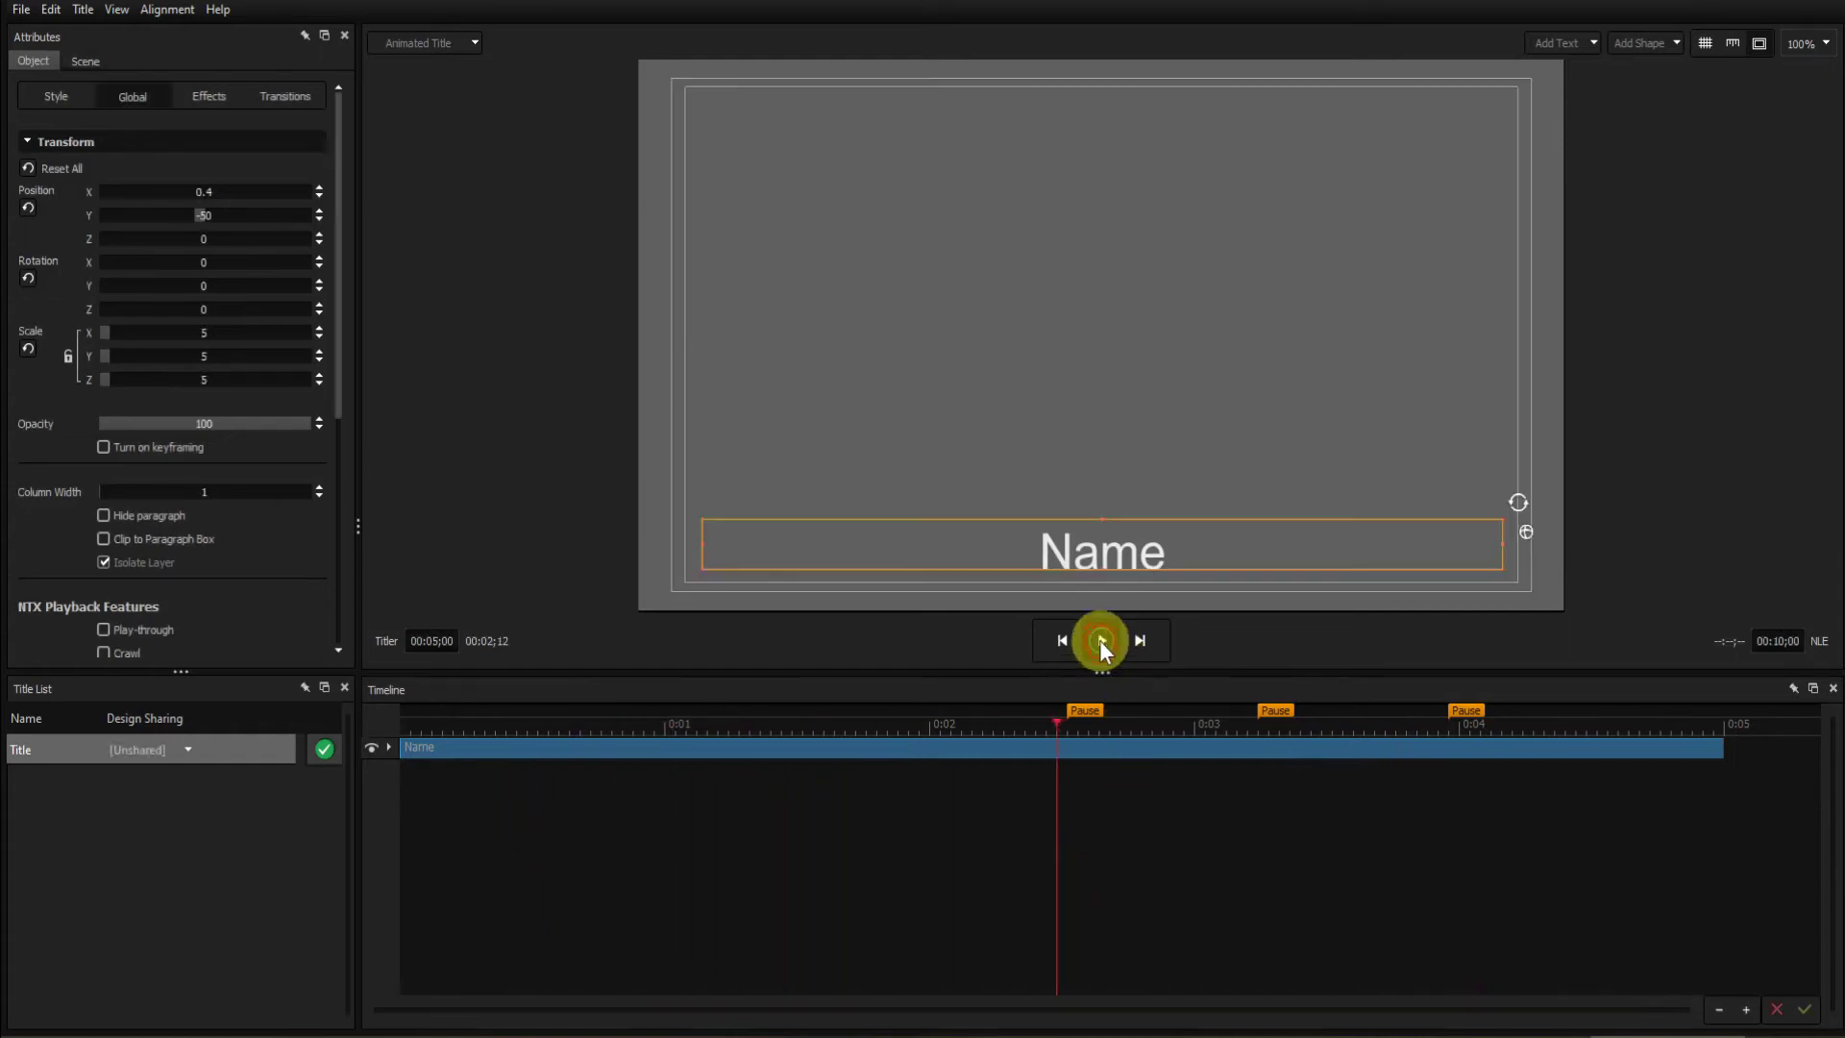
left_click(1160, 729)
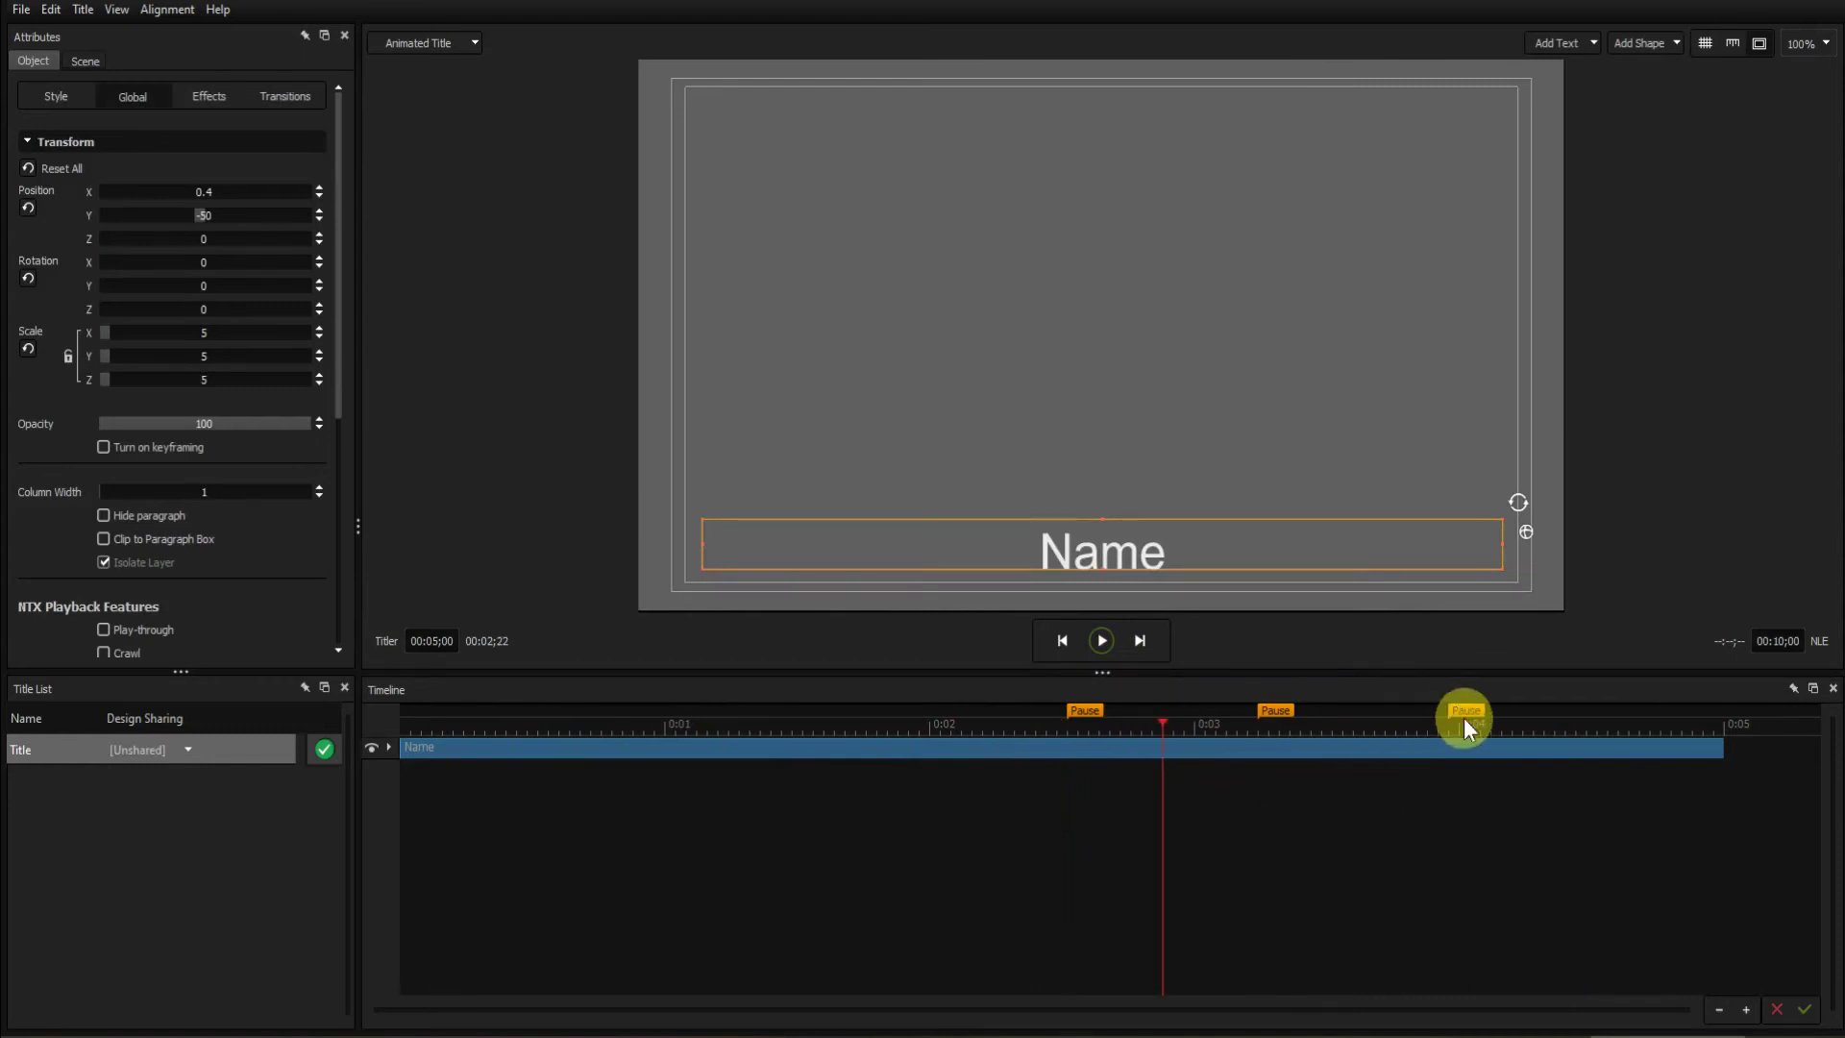
Step: Move the 4-second Pause marker to about 1.7 seconds, then play and stop at 00:01;17
left_click_drag(1462, 712, 1189, 687)
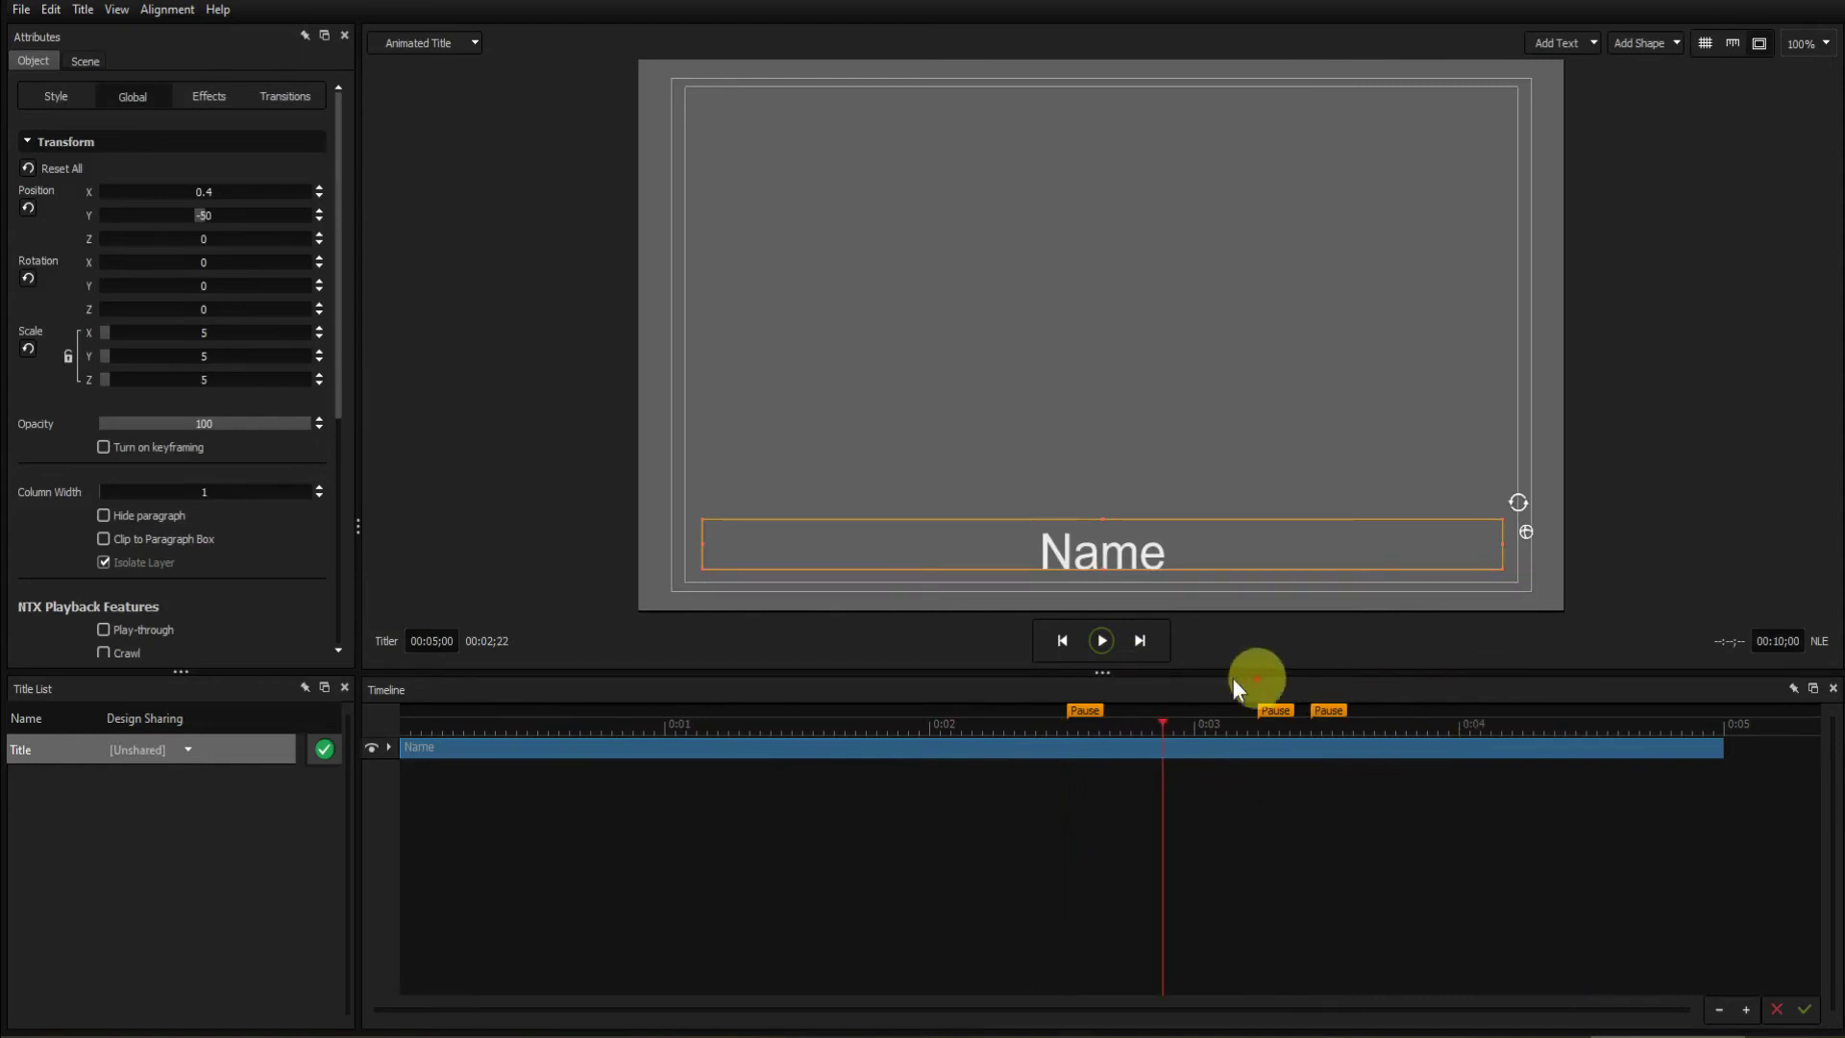
left_click_drag(857, 706, 861, 708)
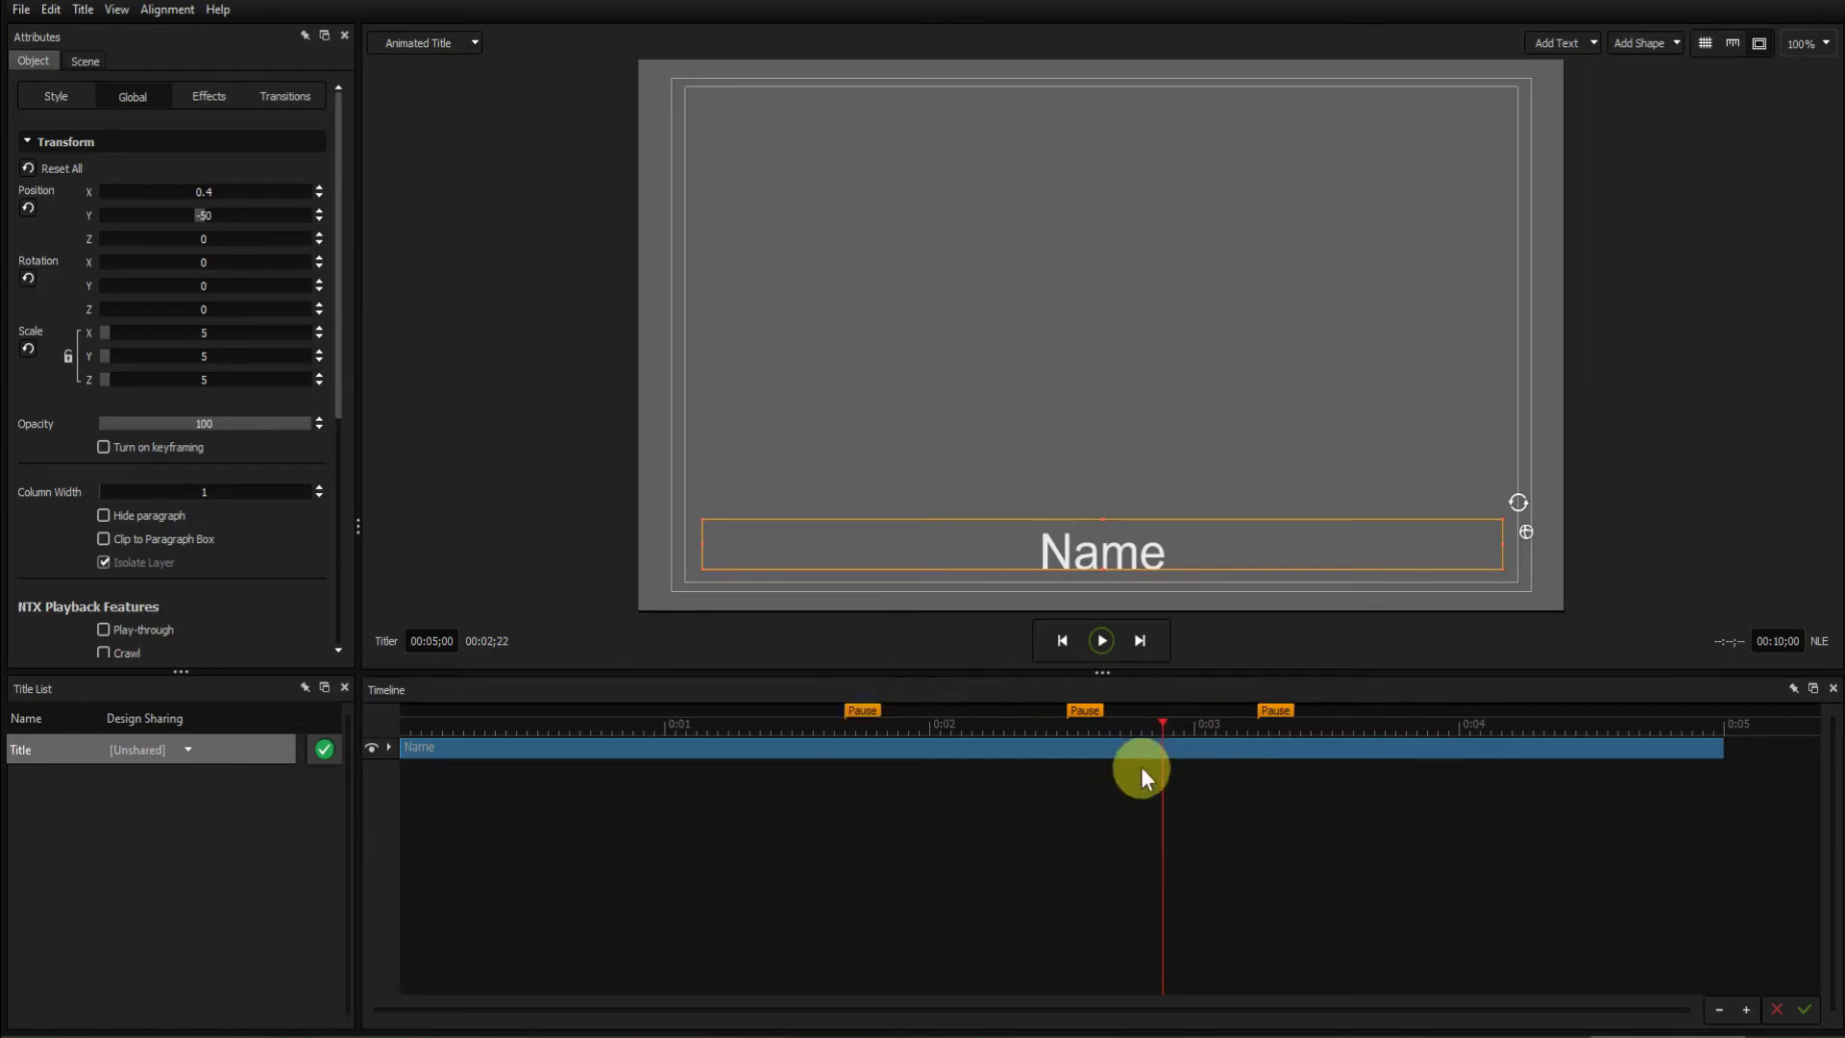
left_click(1102, 640)
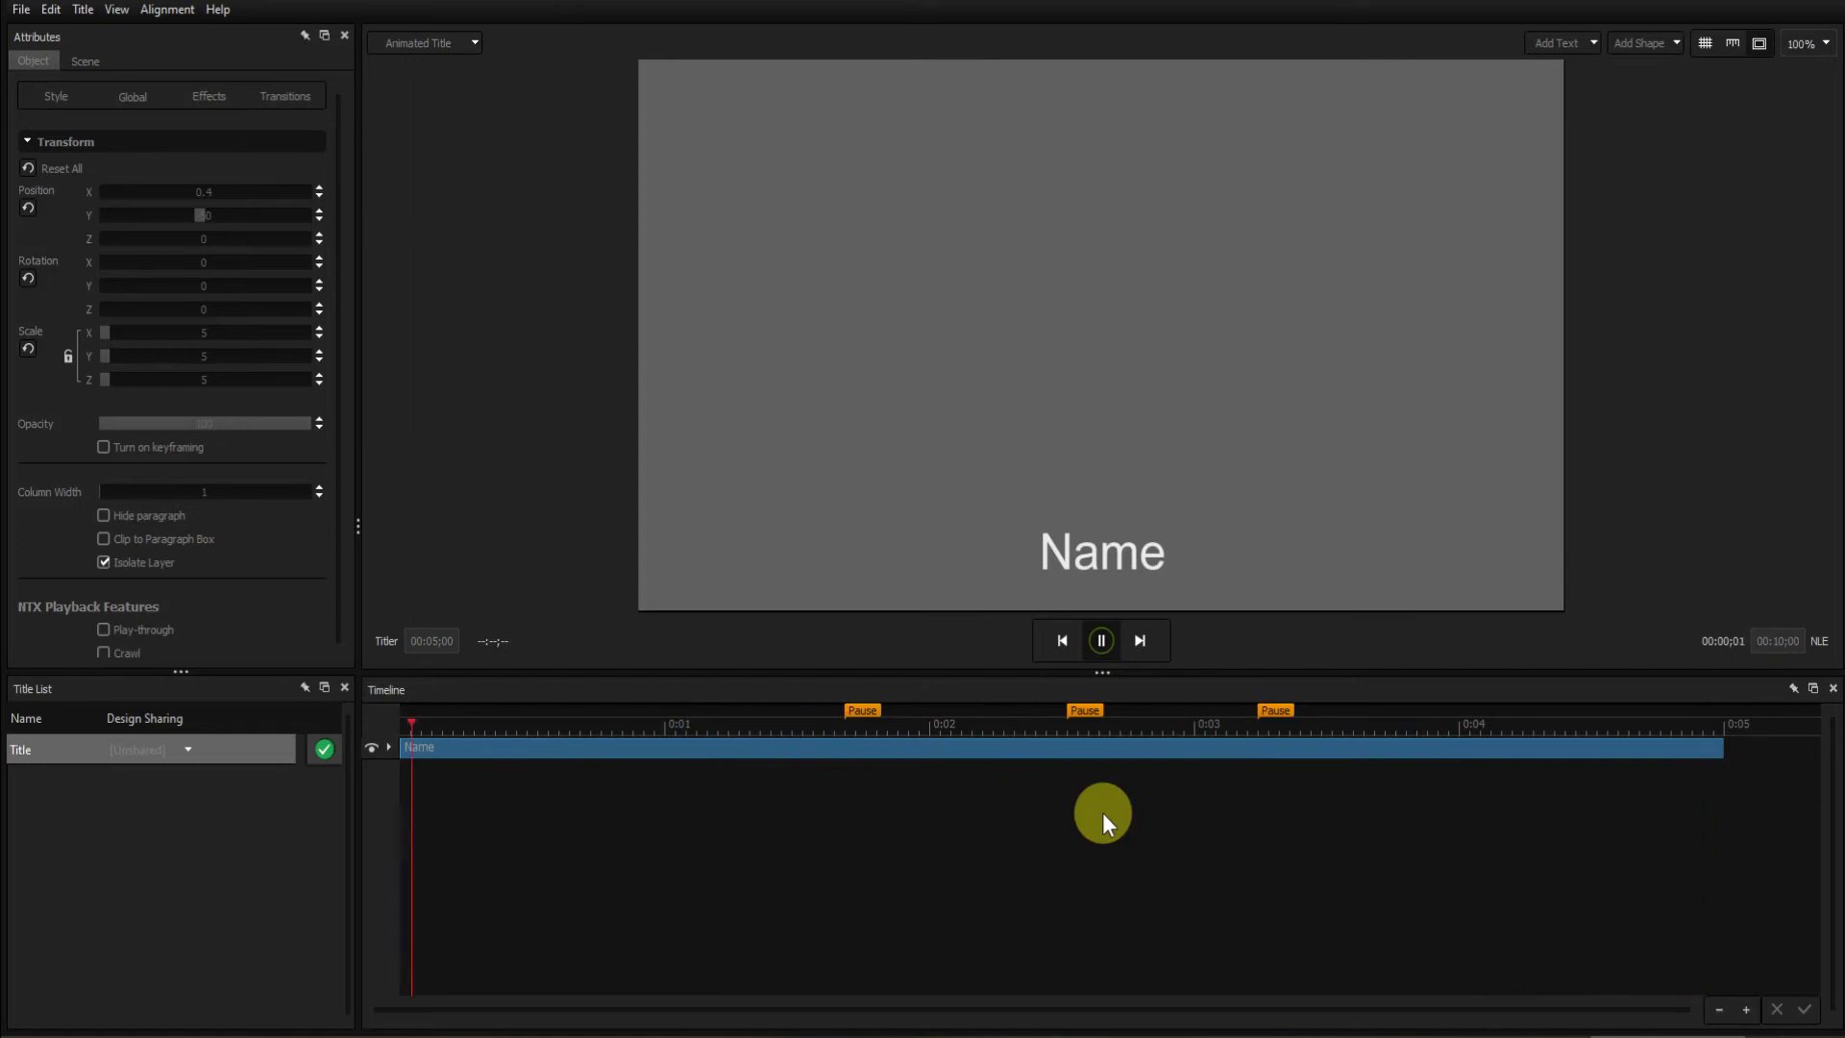
left_click(1101, 641)
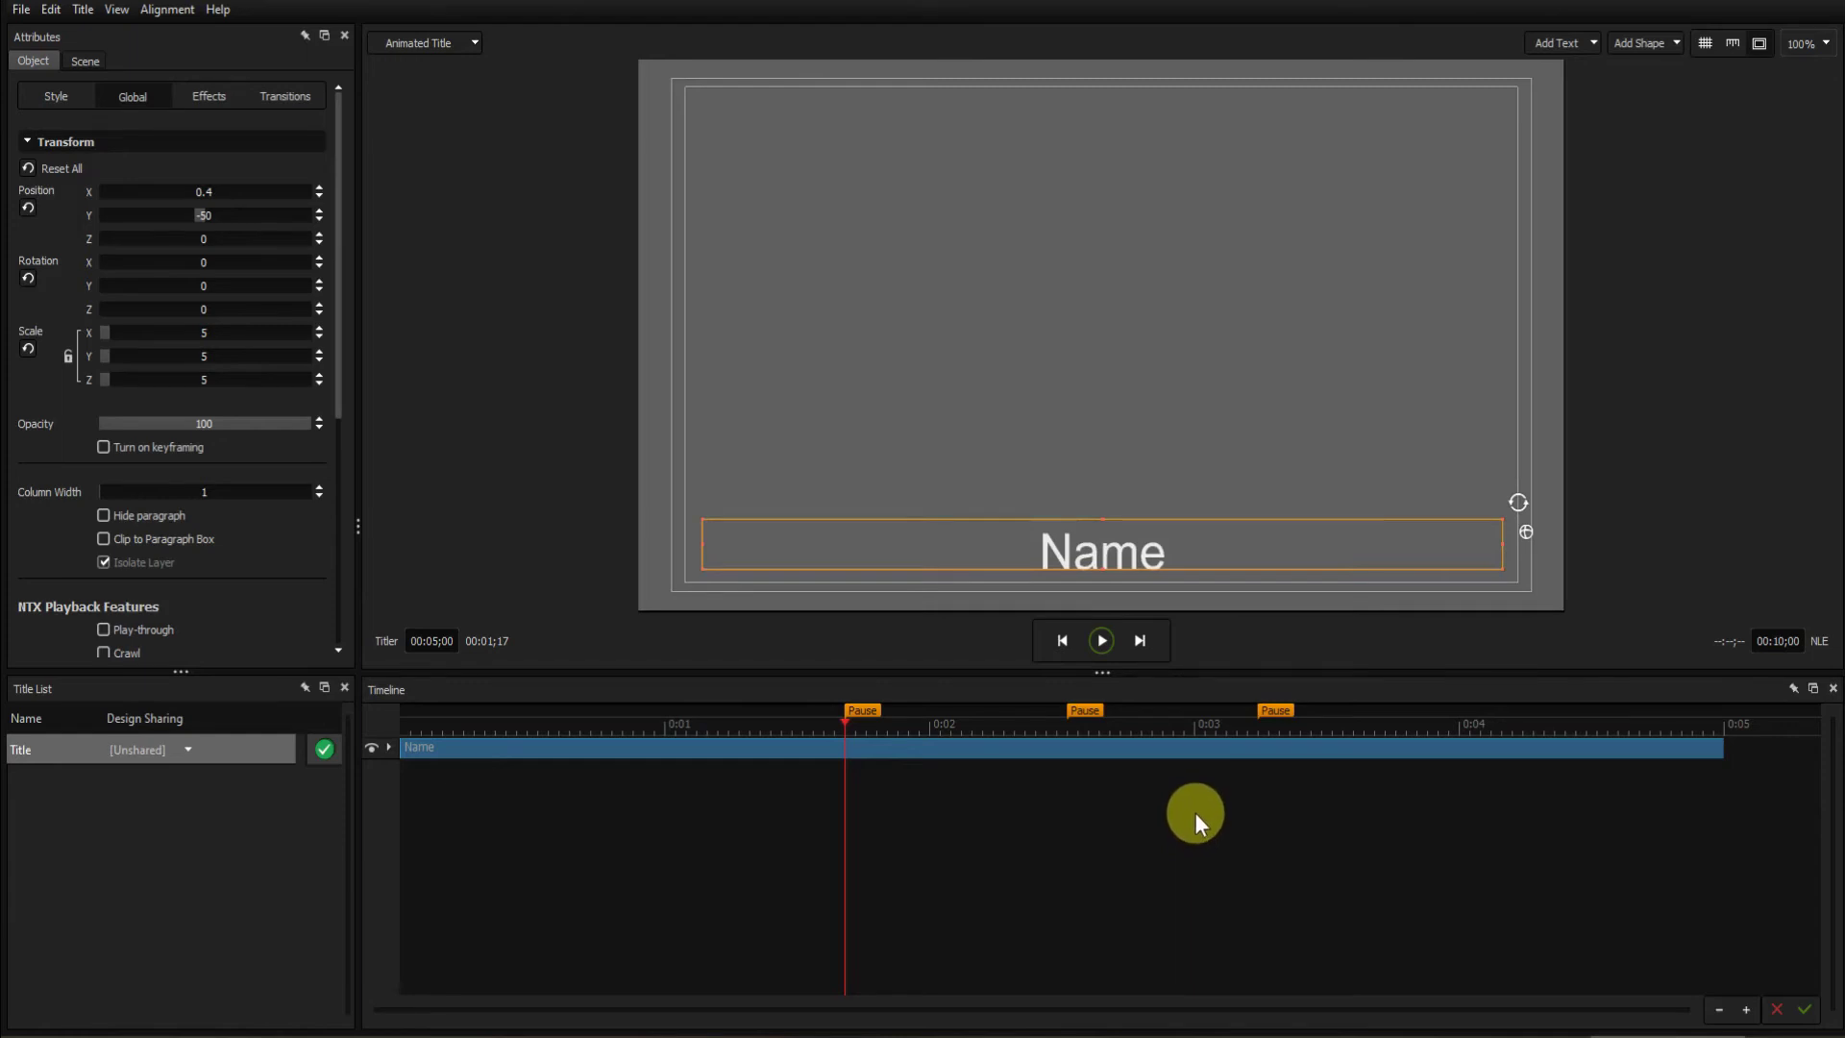
Step: Delete the Pause markers near 3.3 and 2.5 seconds, leaving only the one near 1.7 seconds
right_click(1272, 712)
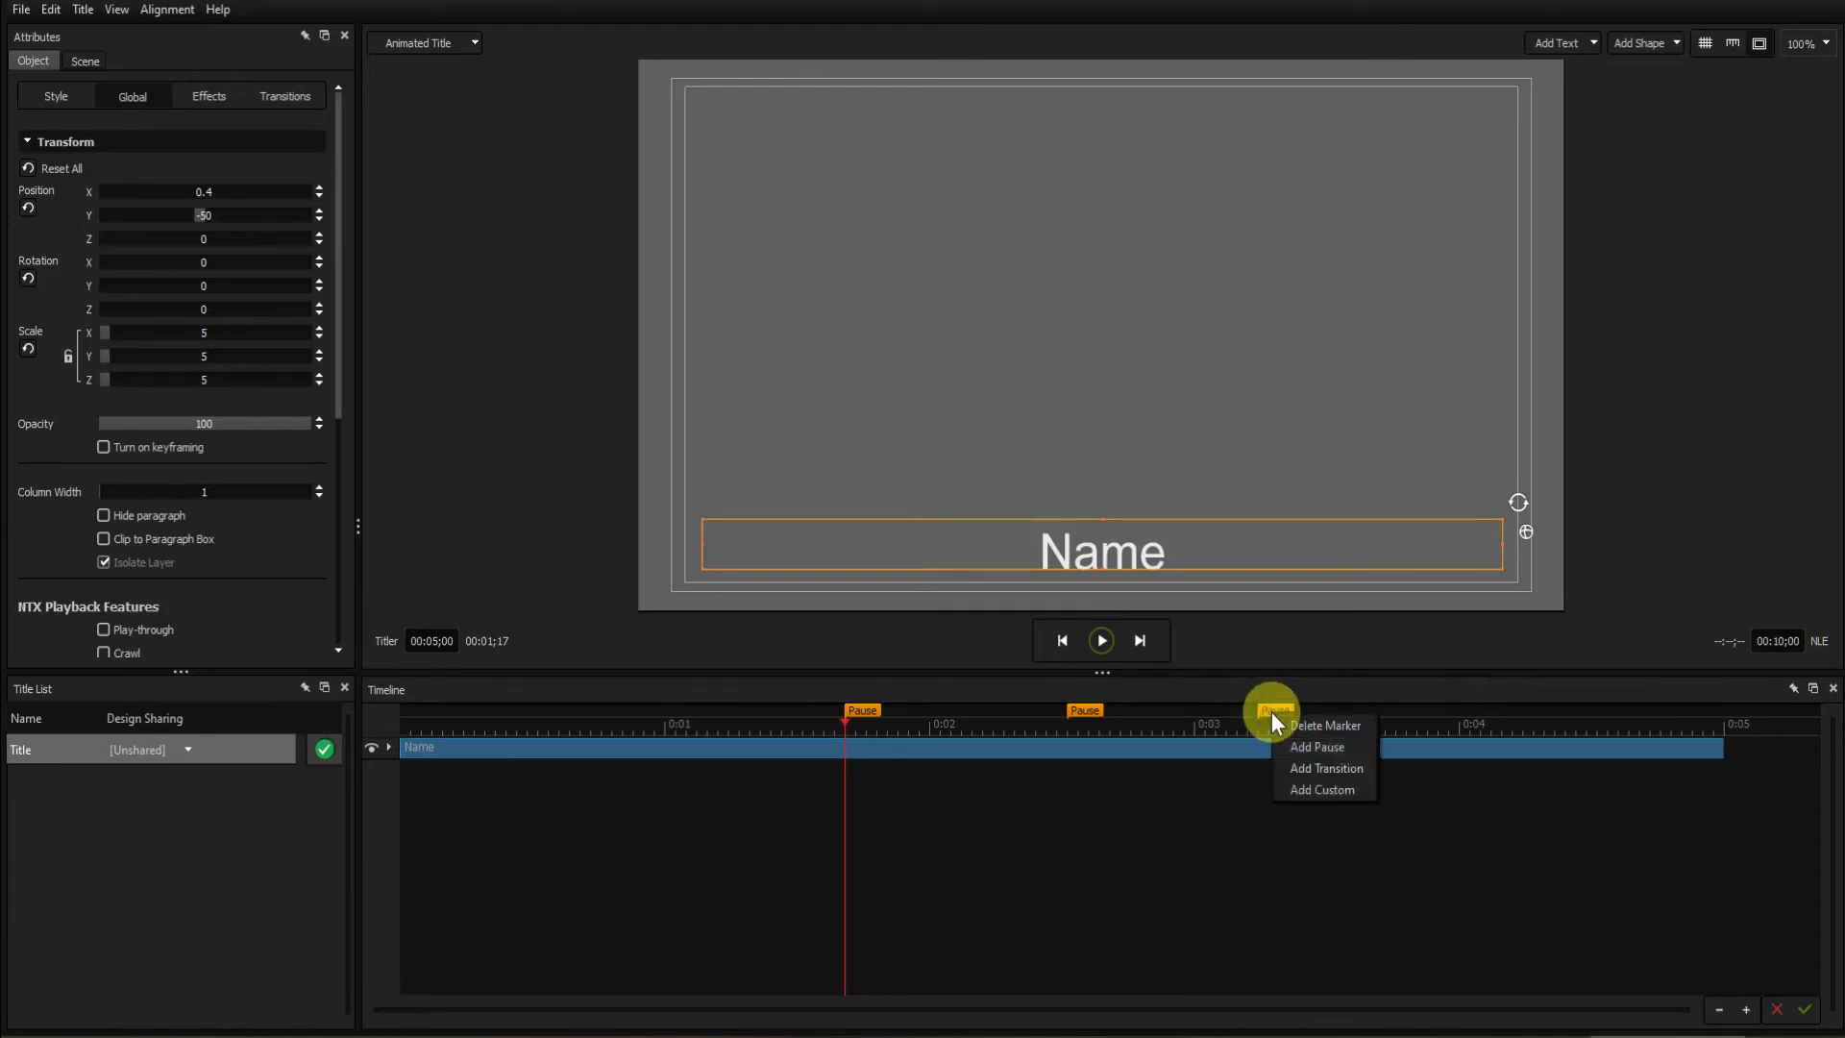
left_click(1337, 726)
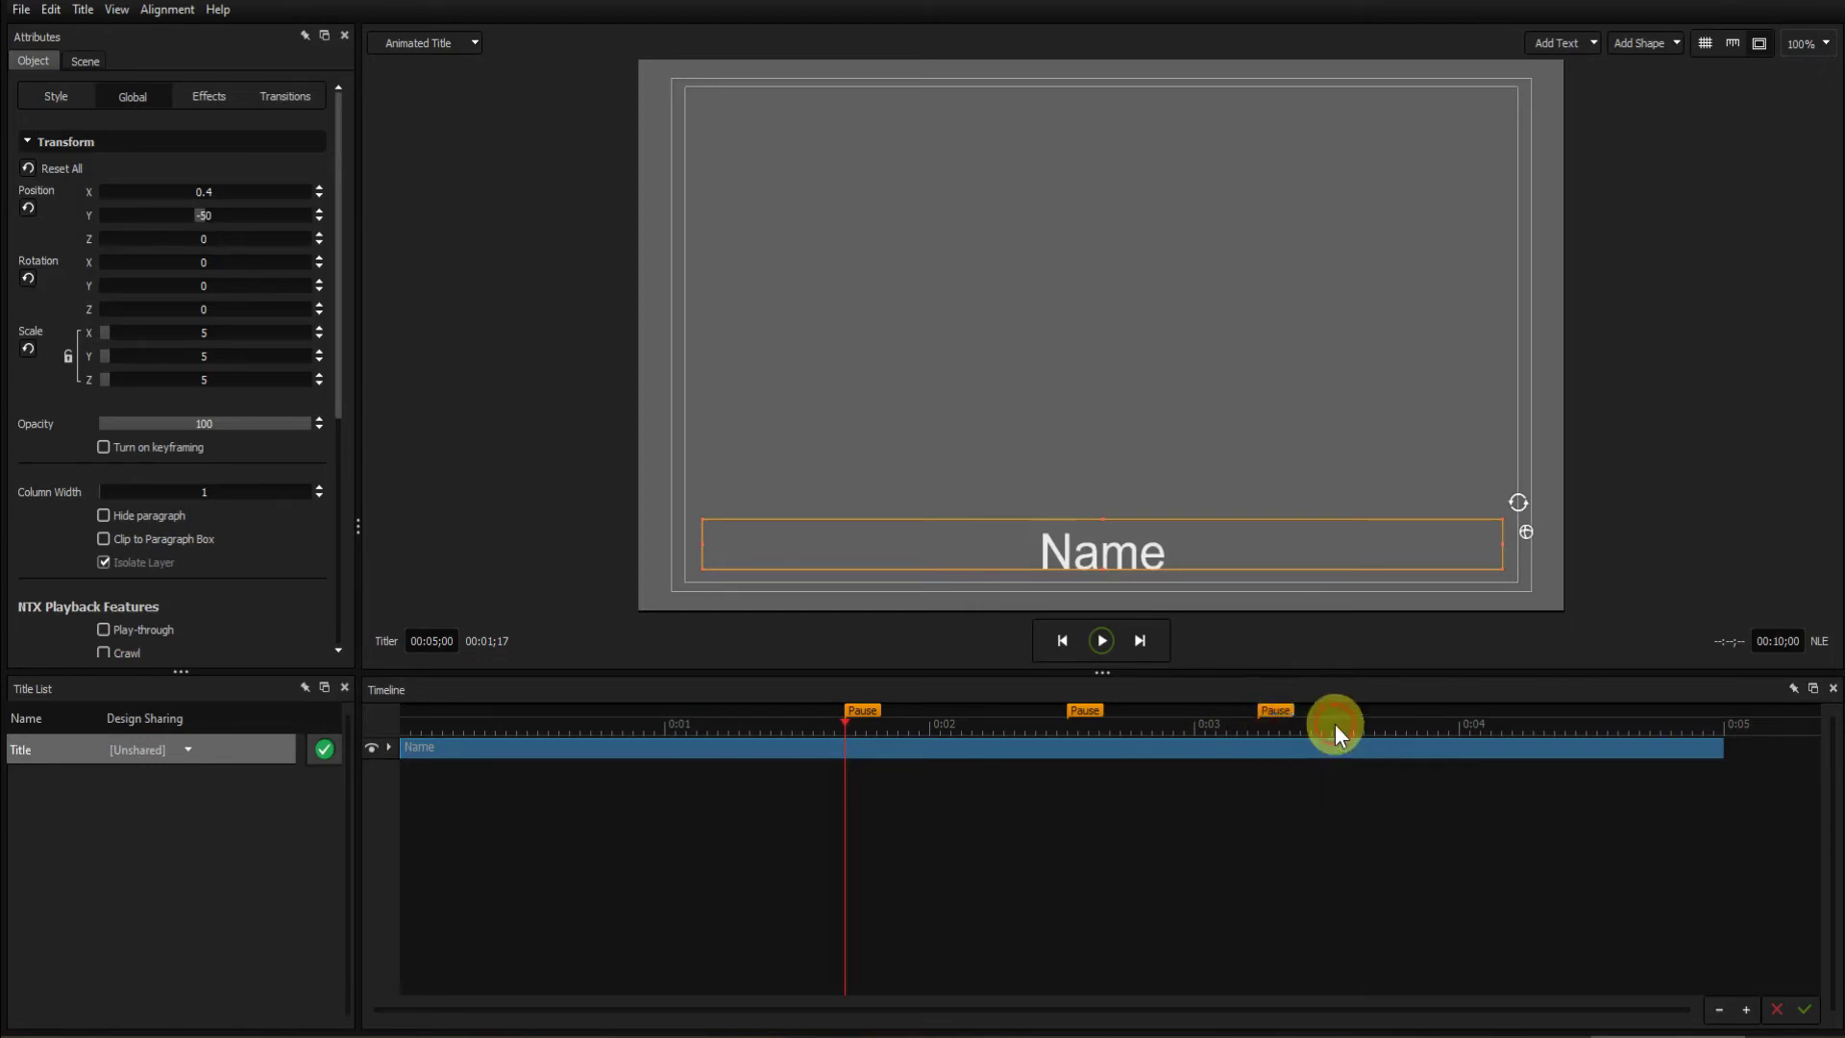
right_click(1086, 712)
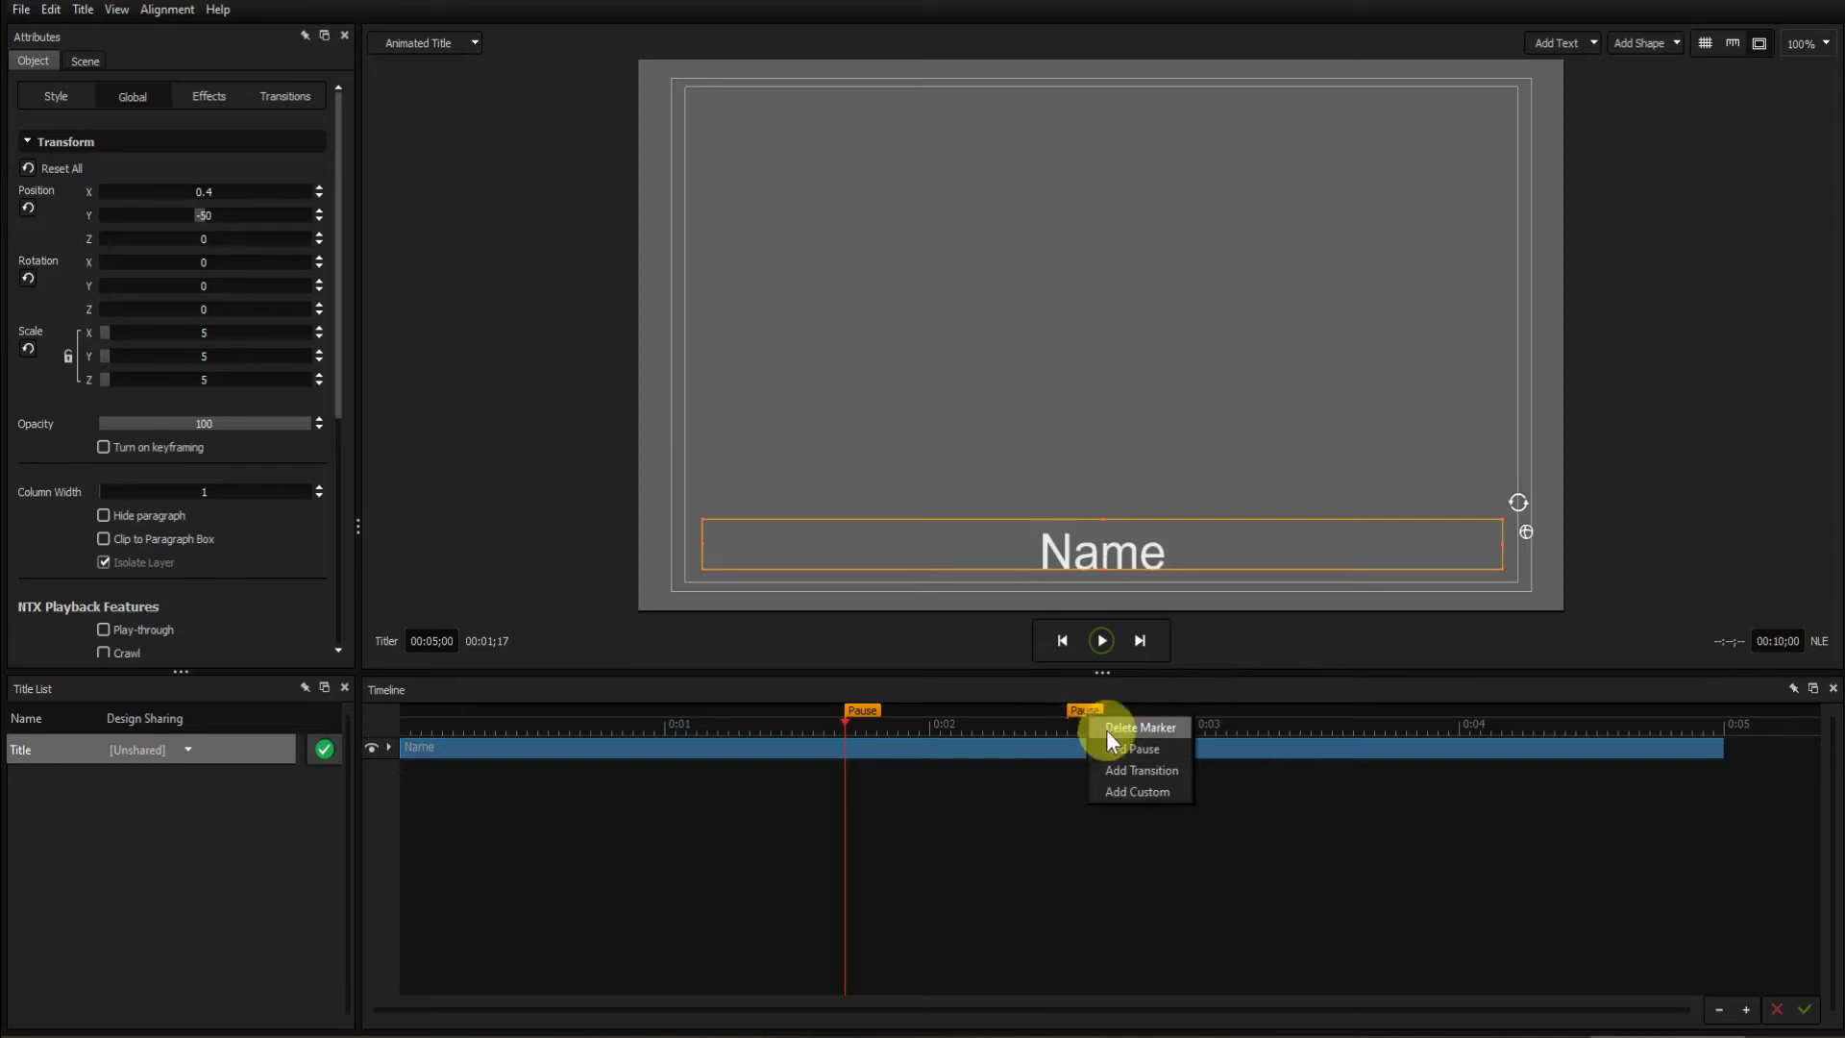
left_click(1107, 728)
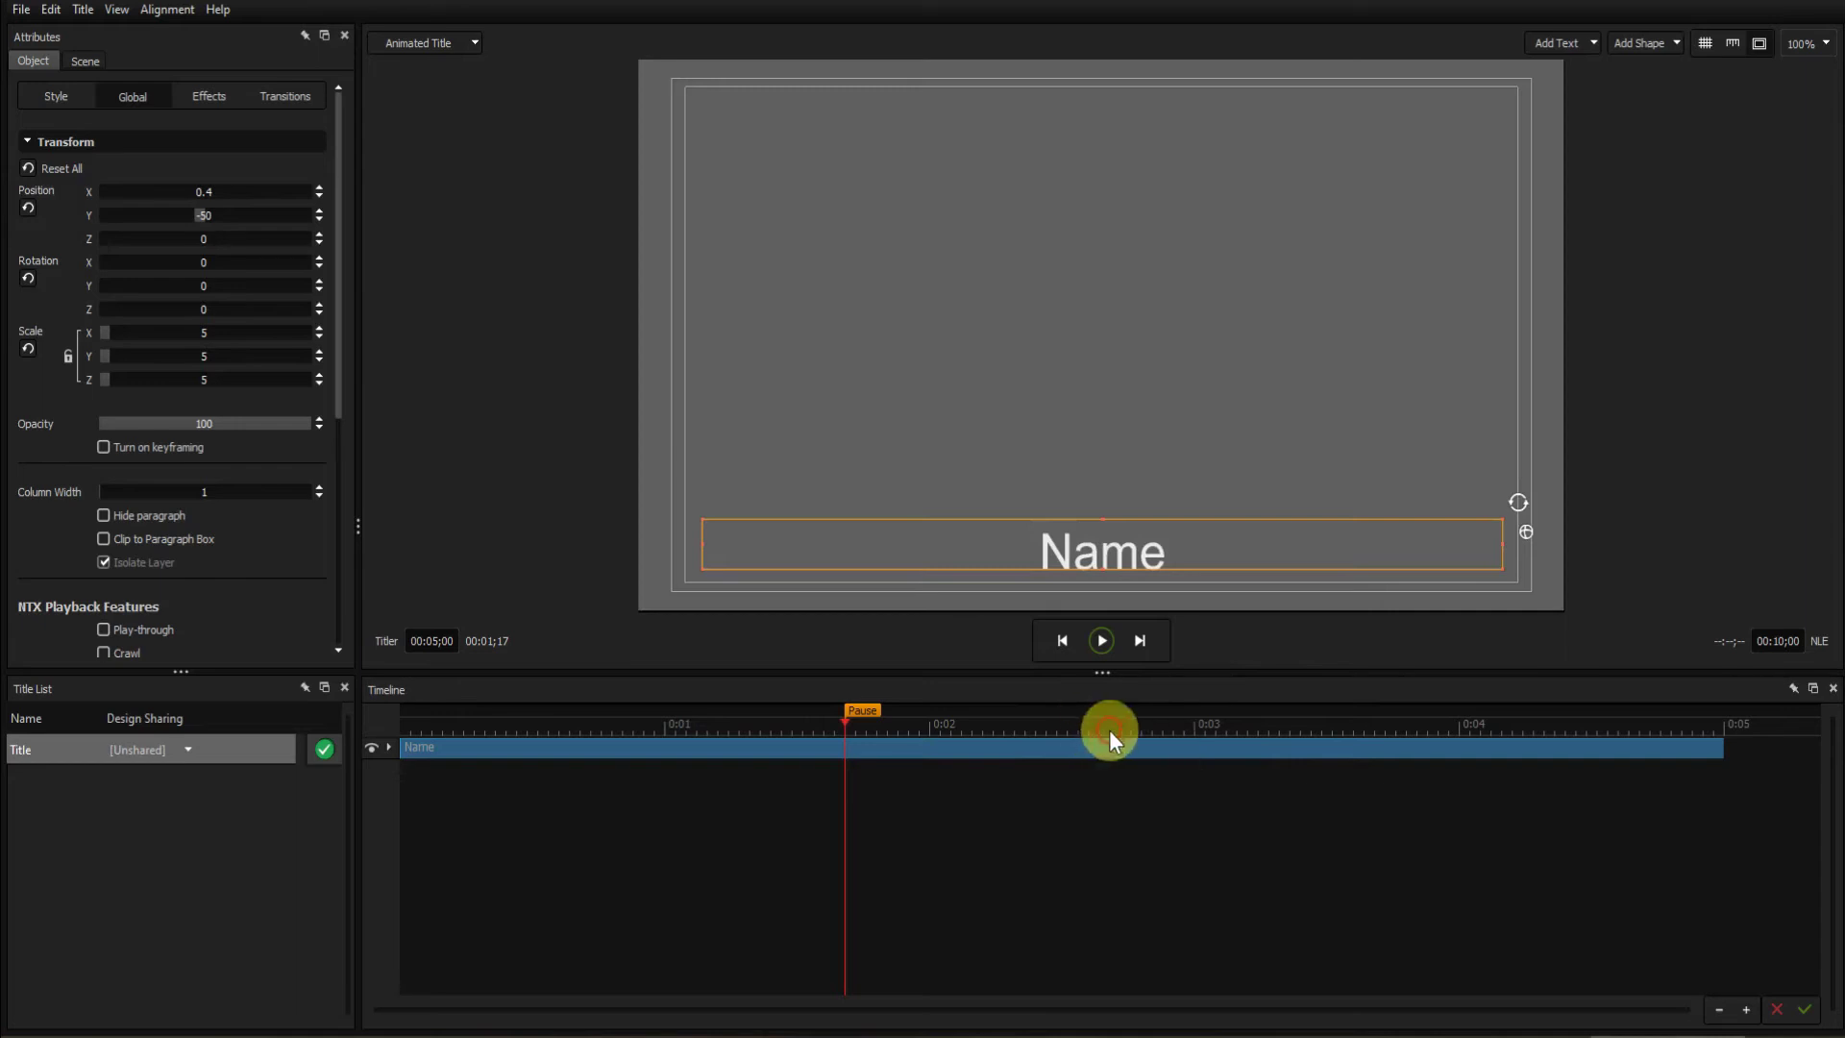
right_click(864, 716)
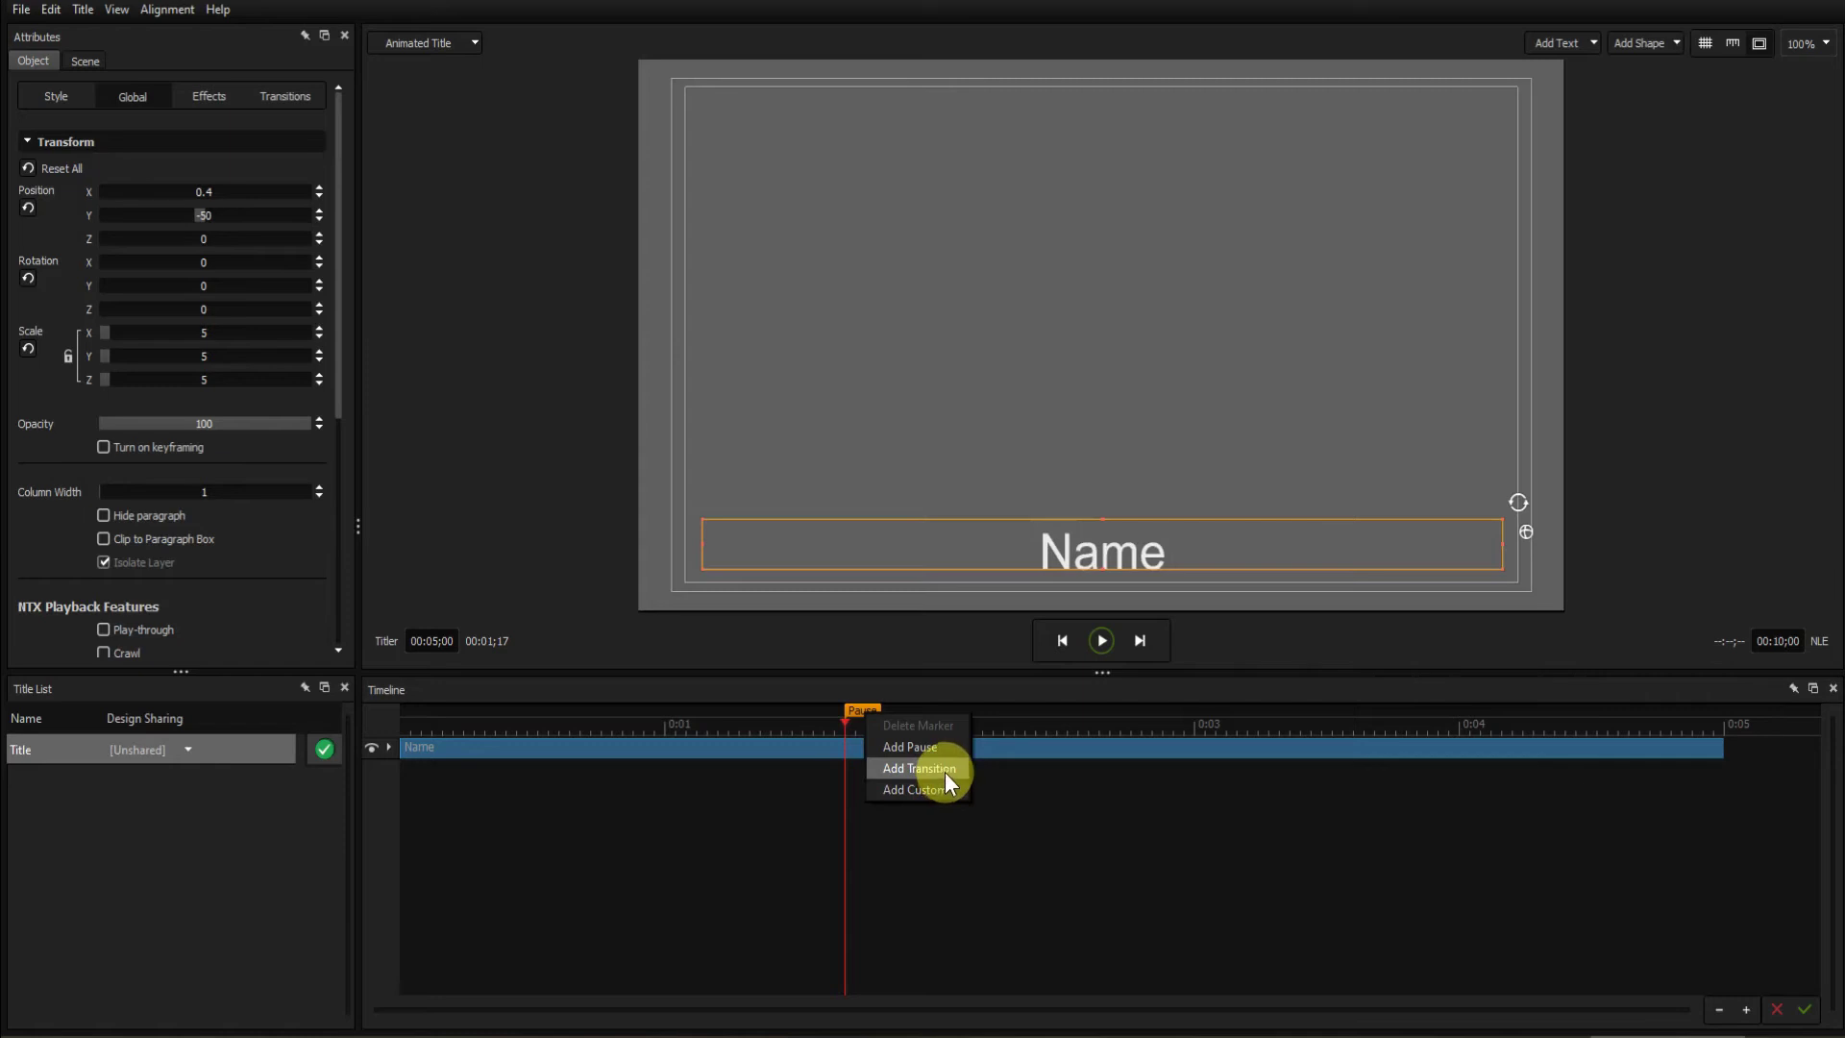
Step: Dismiss the marker menu and select the Name layer to show its Arial 24 3D Face style
left_click(1019, 778)
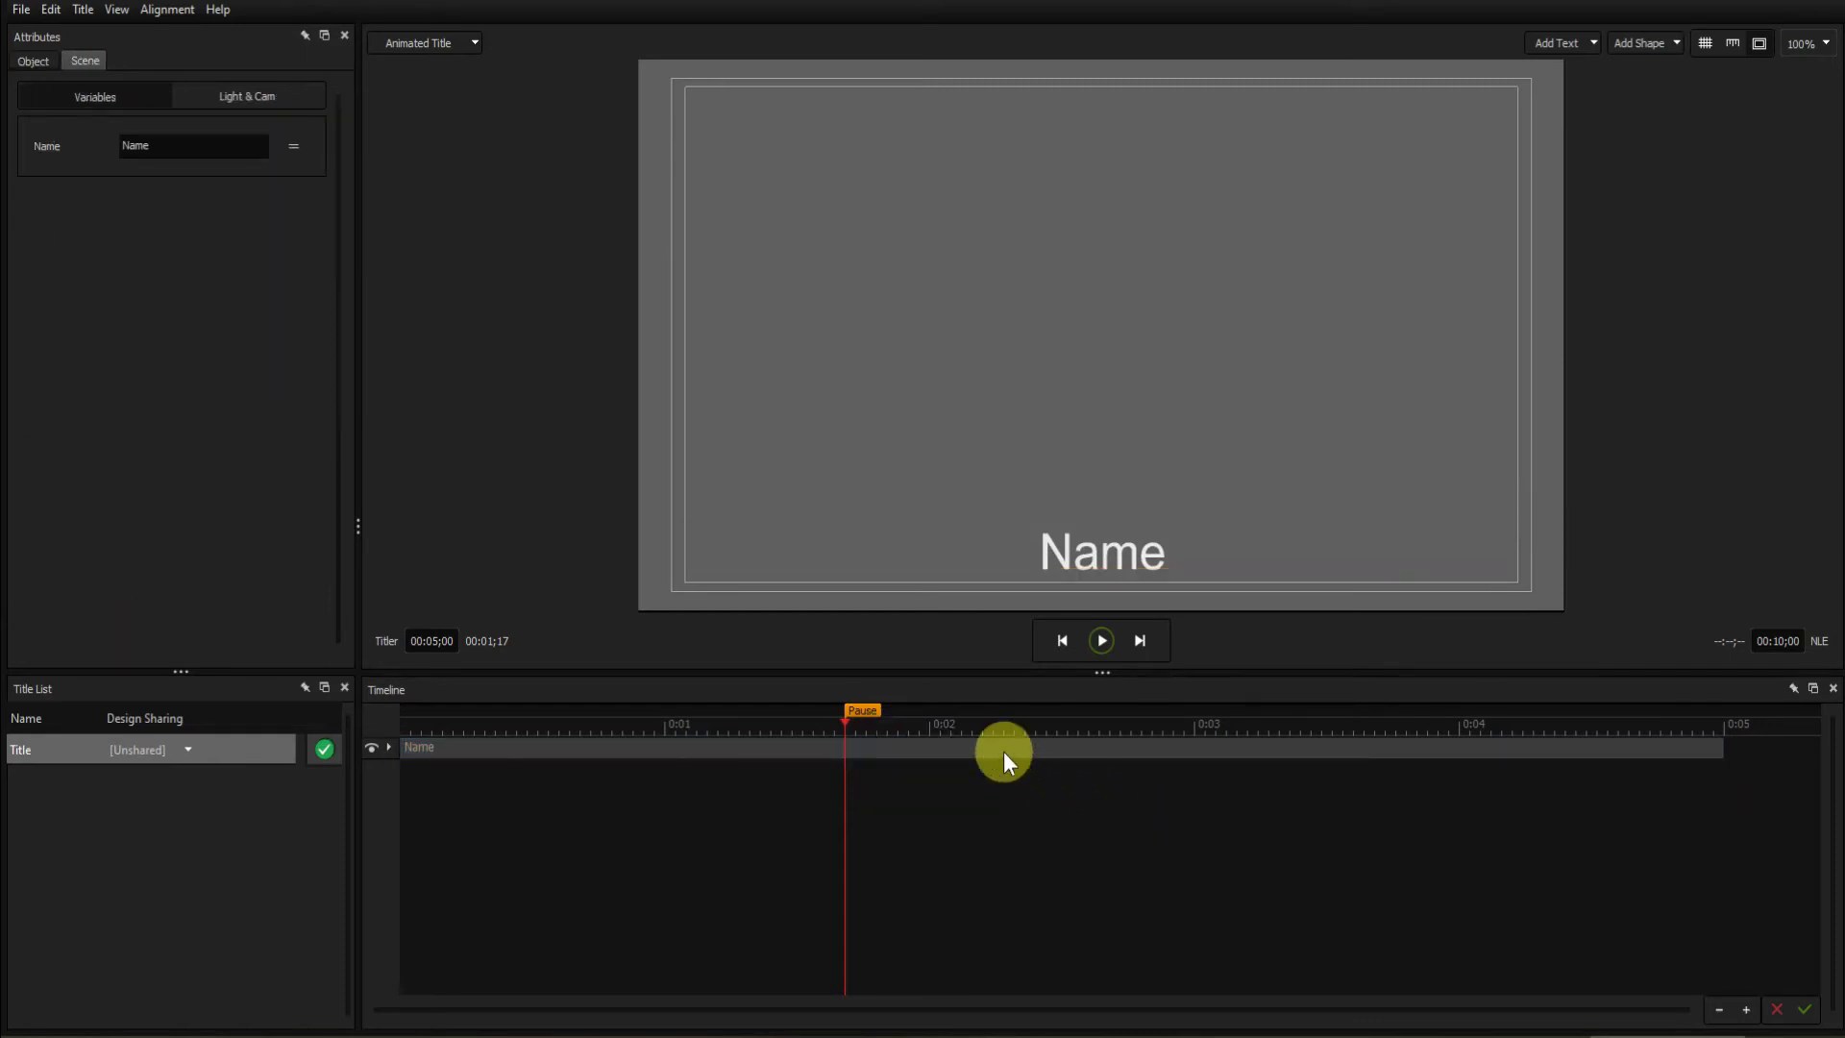
left_click(1003, 751)
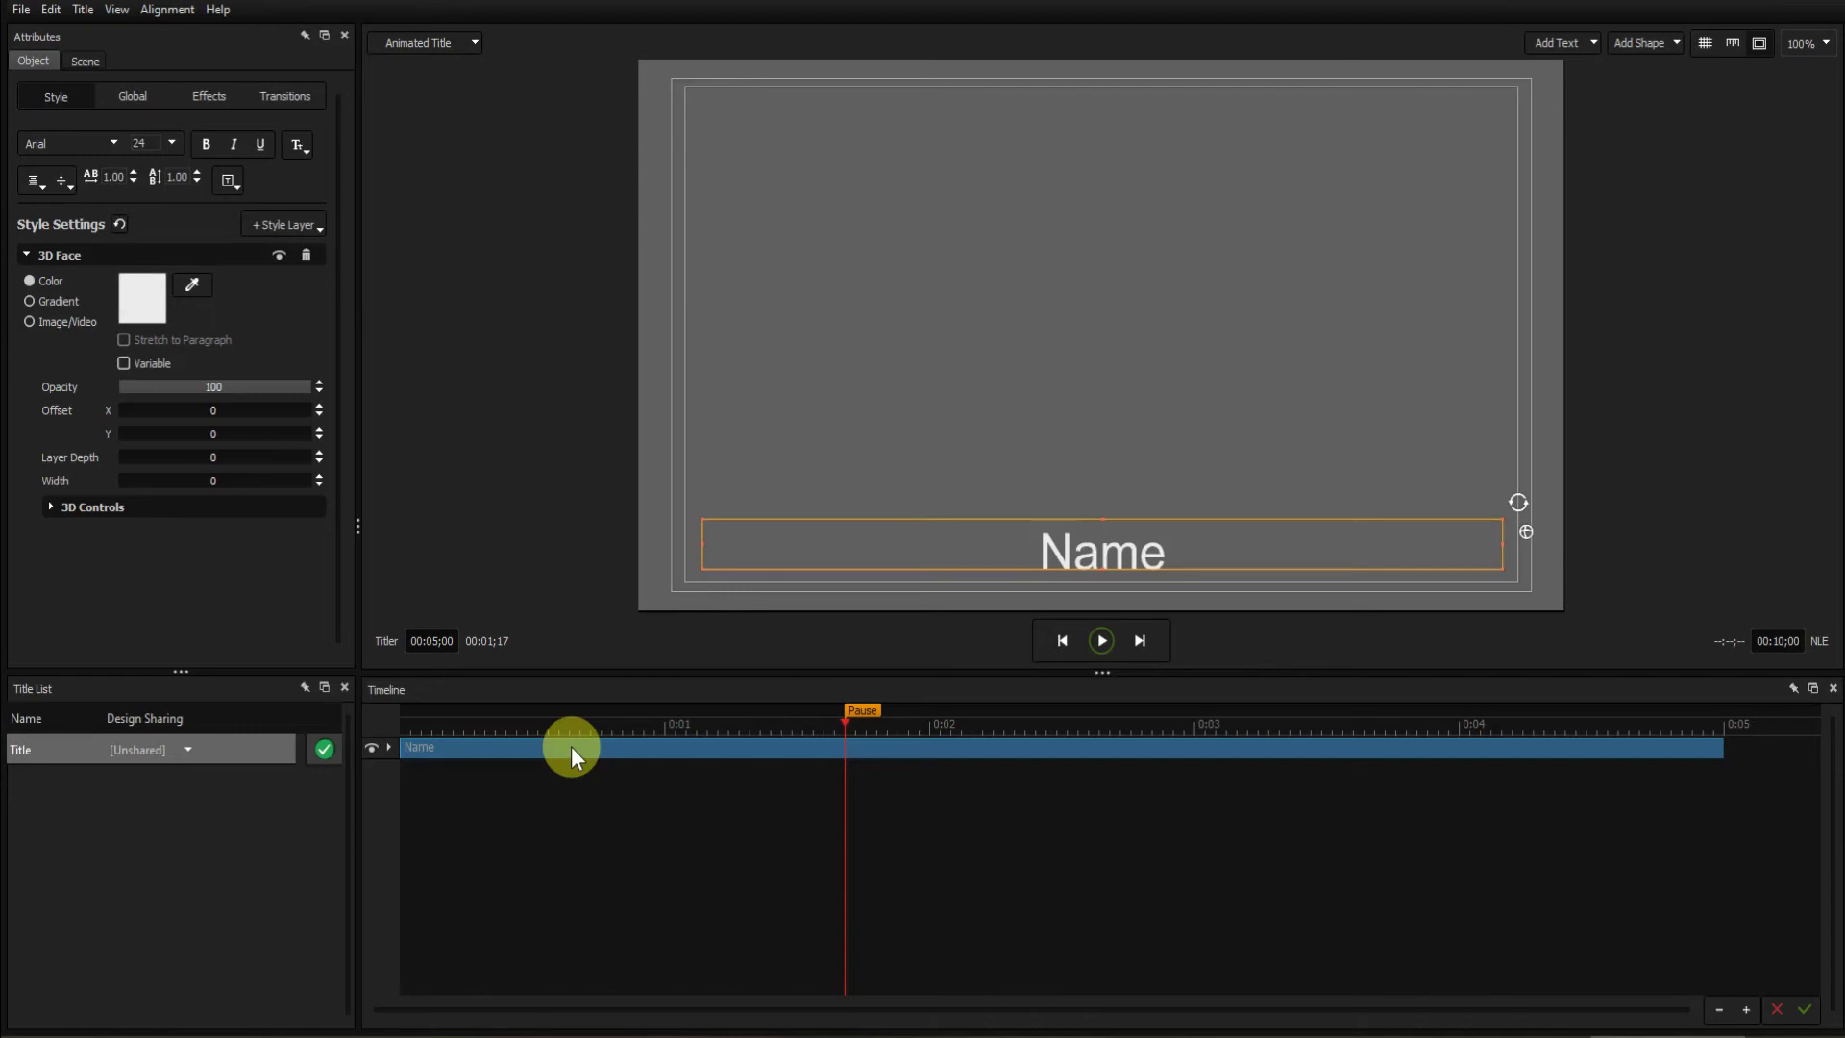
left_click(371, 747)
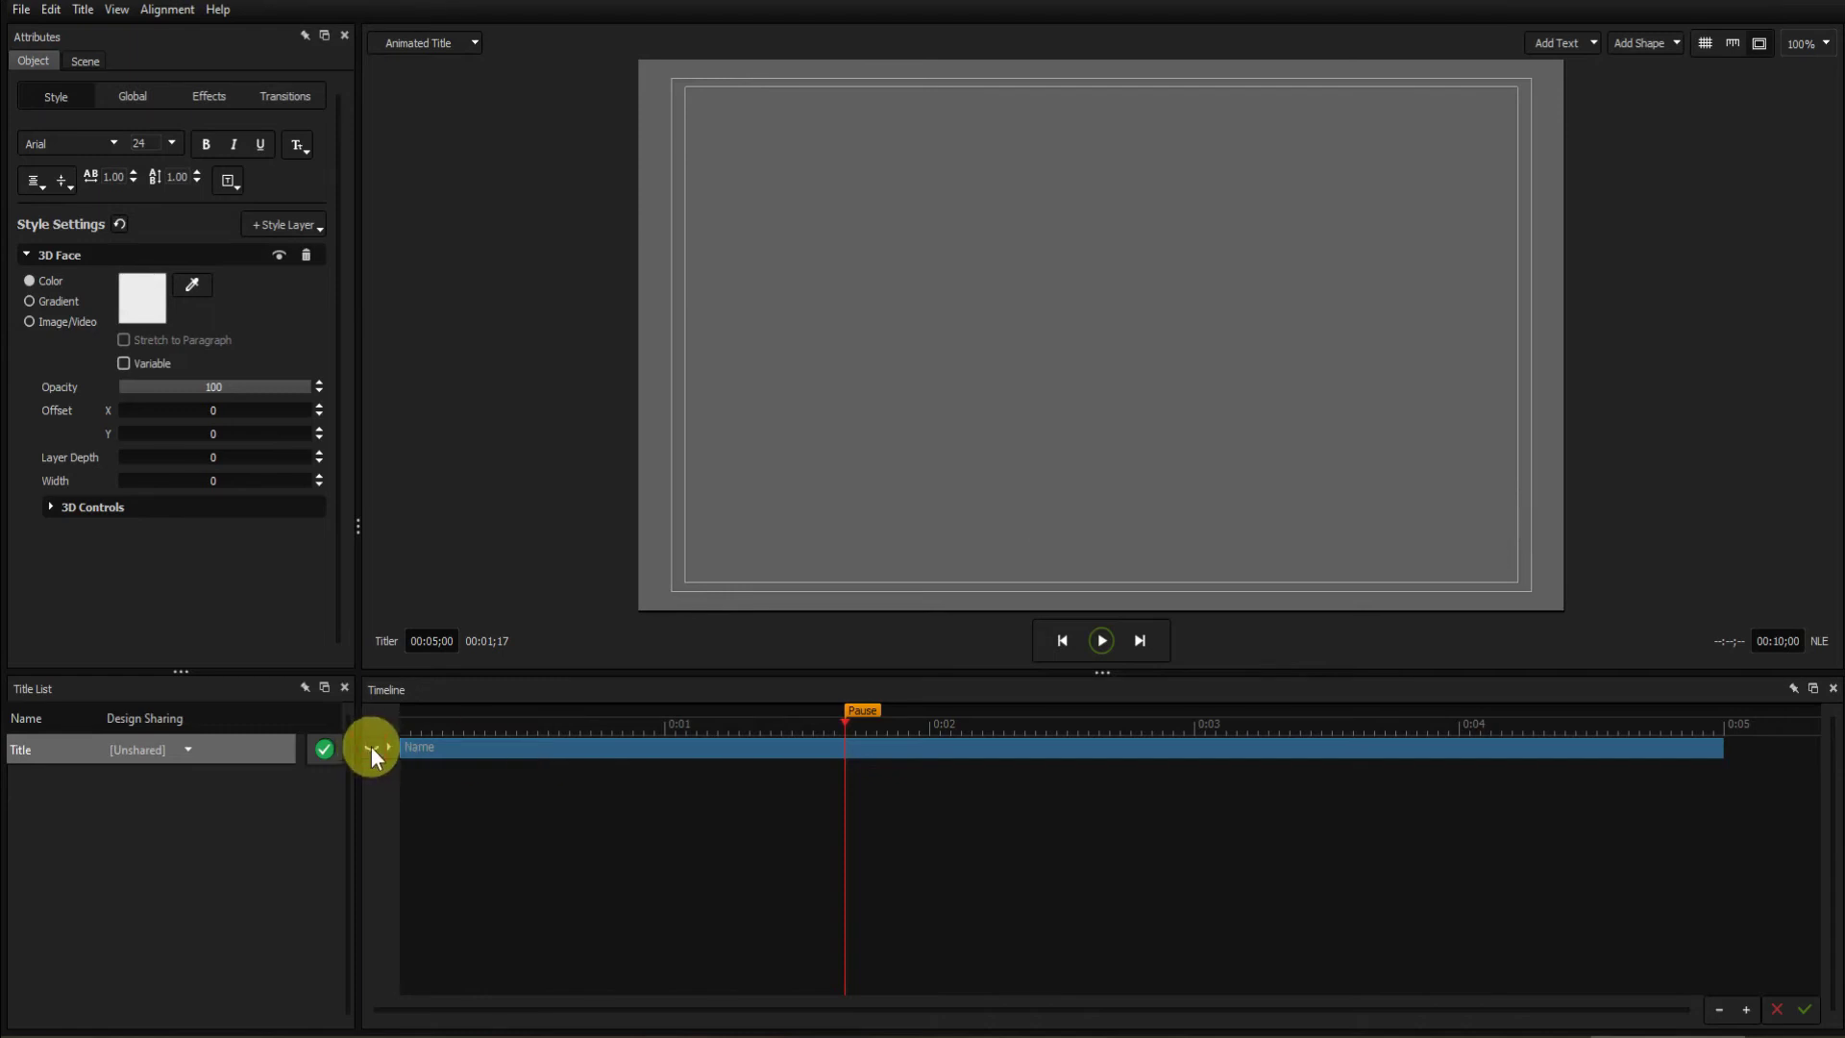
left_click(371, 747)
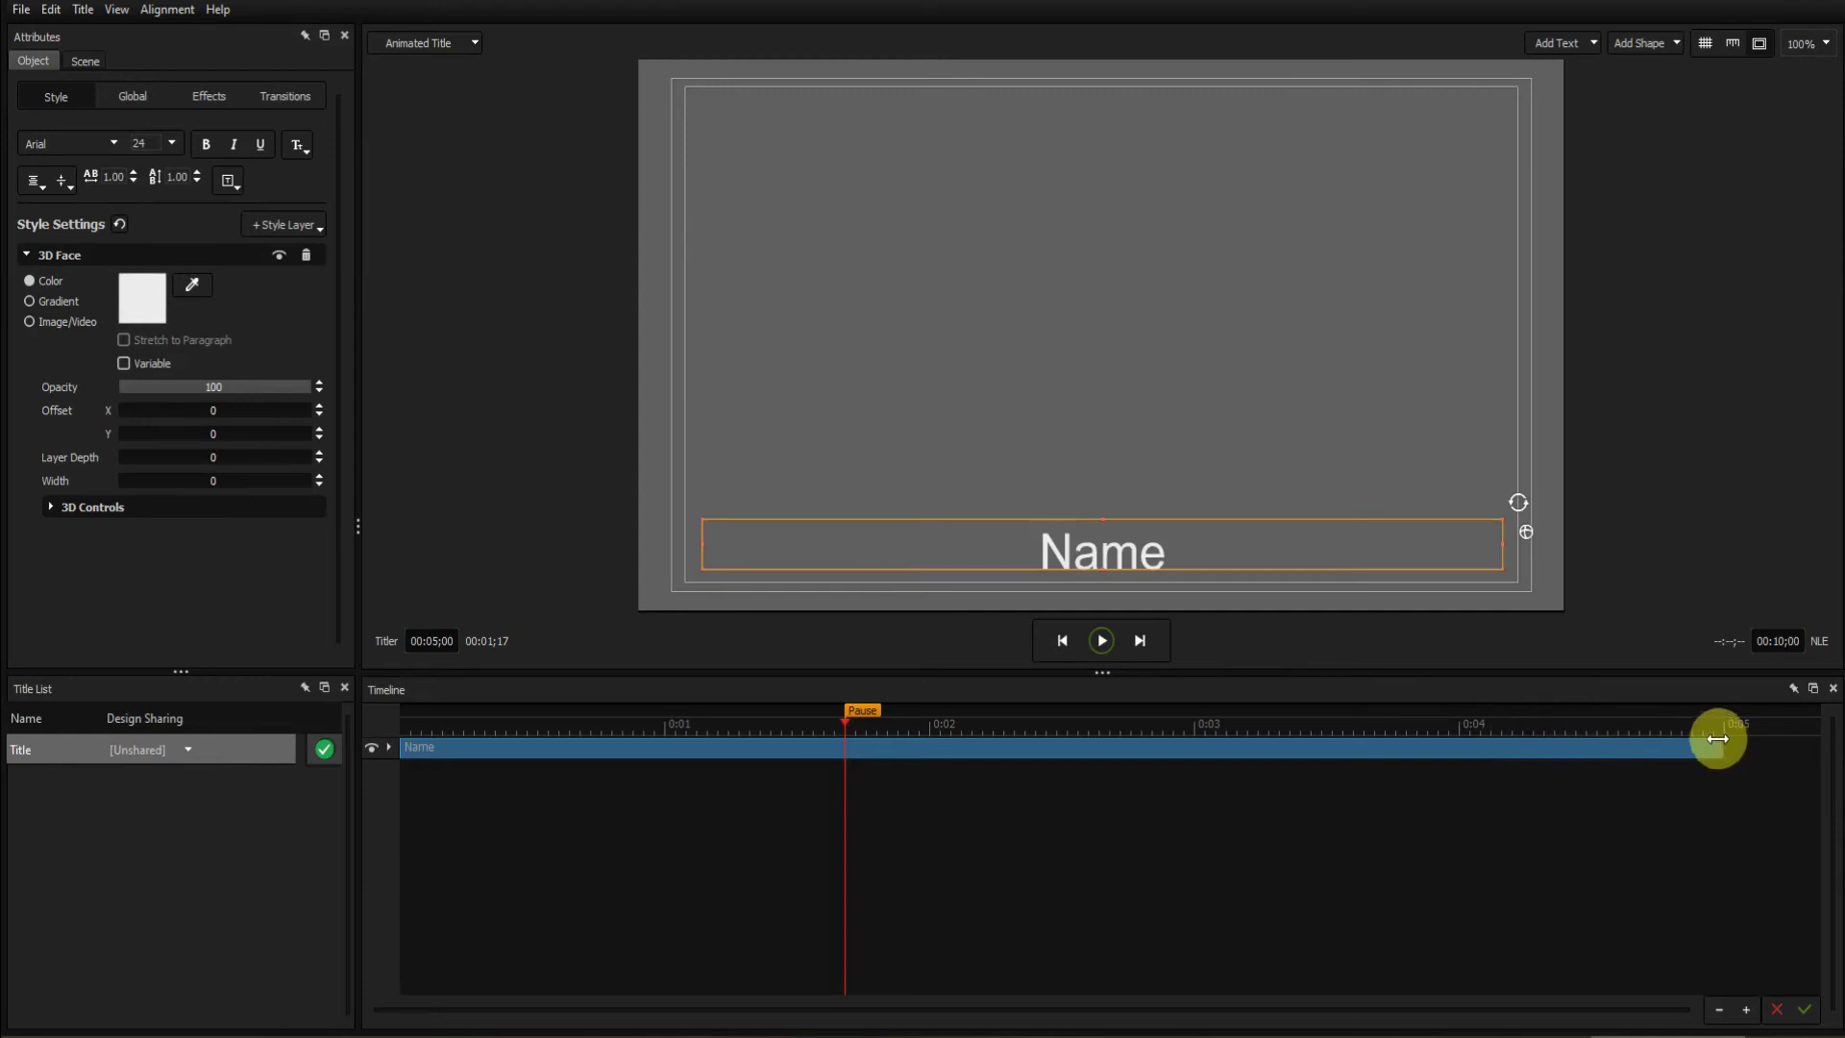
Step: Move the playhead to 00:05;00 at the end of the Name clip
left_click(1713, 730)
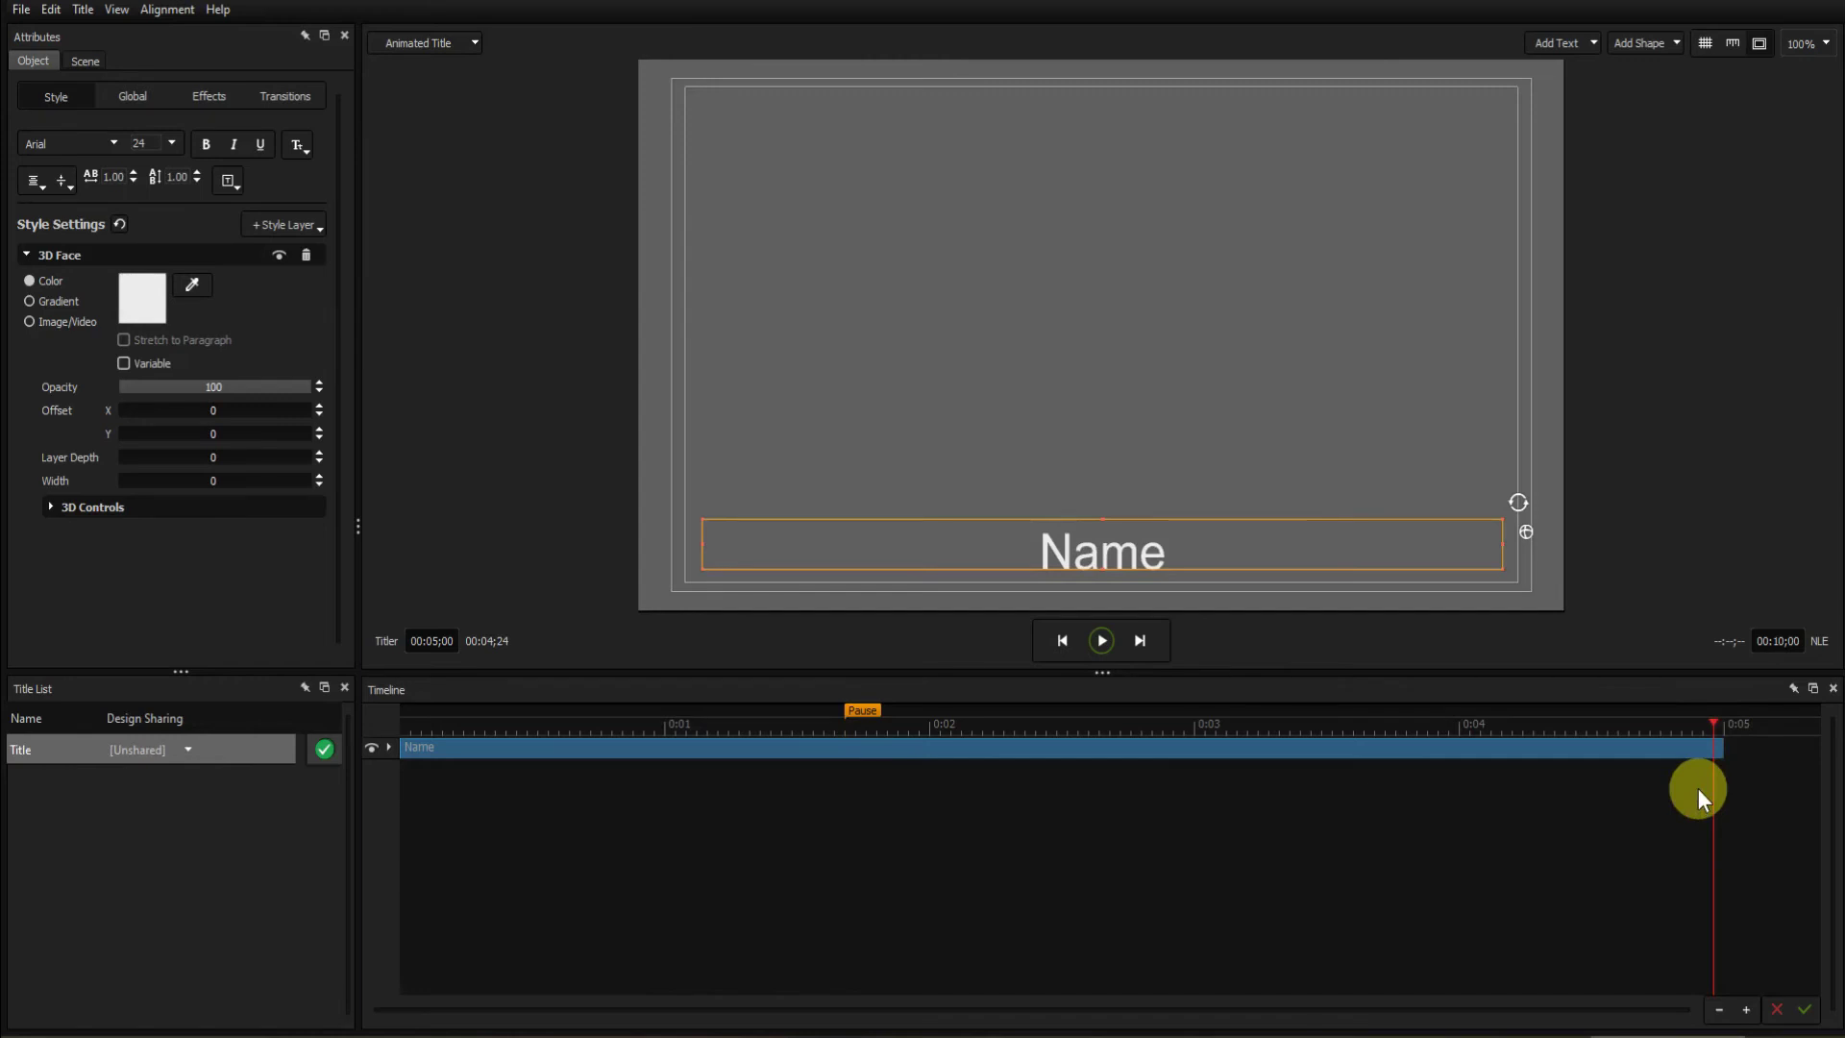
left_click(1726, 735)
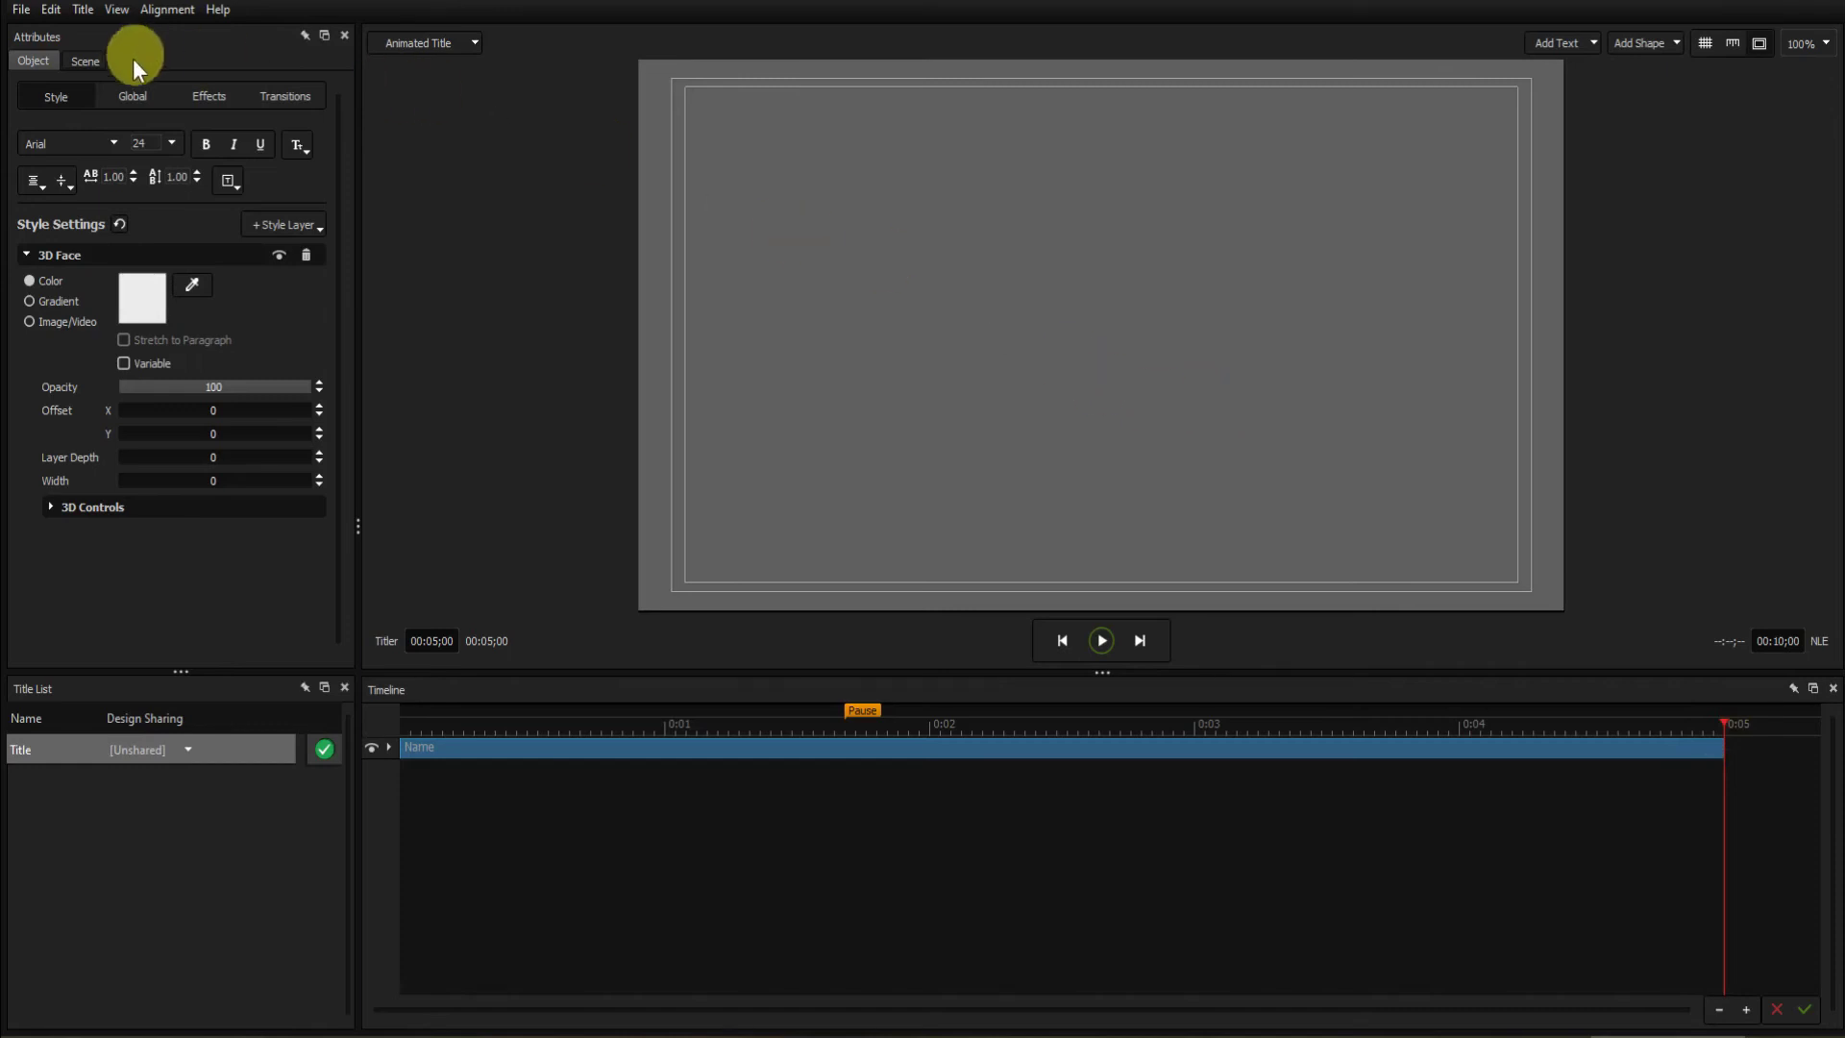
Step: In the Global settings, turn on keyframing and add Keyframe 2 at the five-second end
left_click(133, 95)
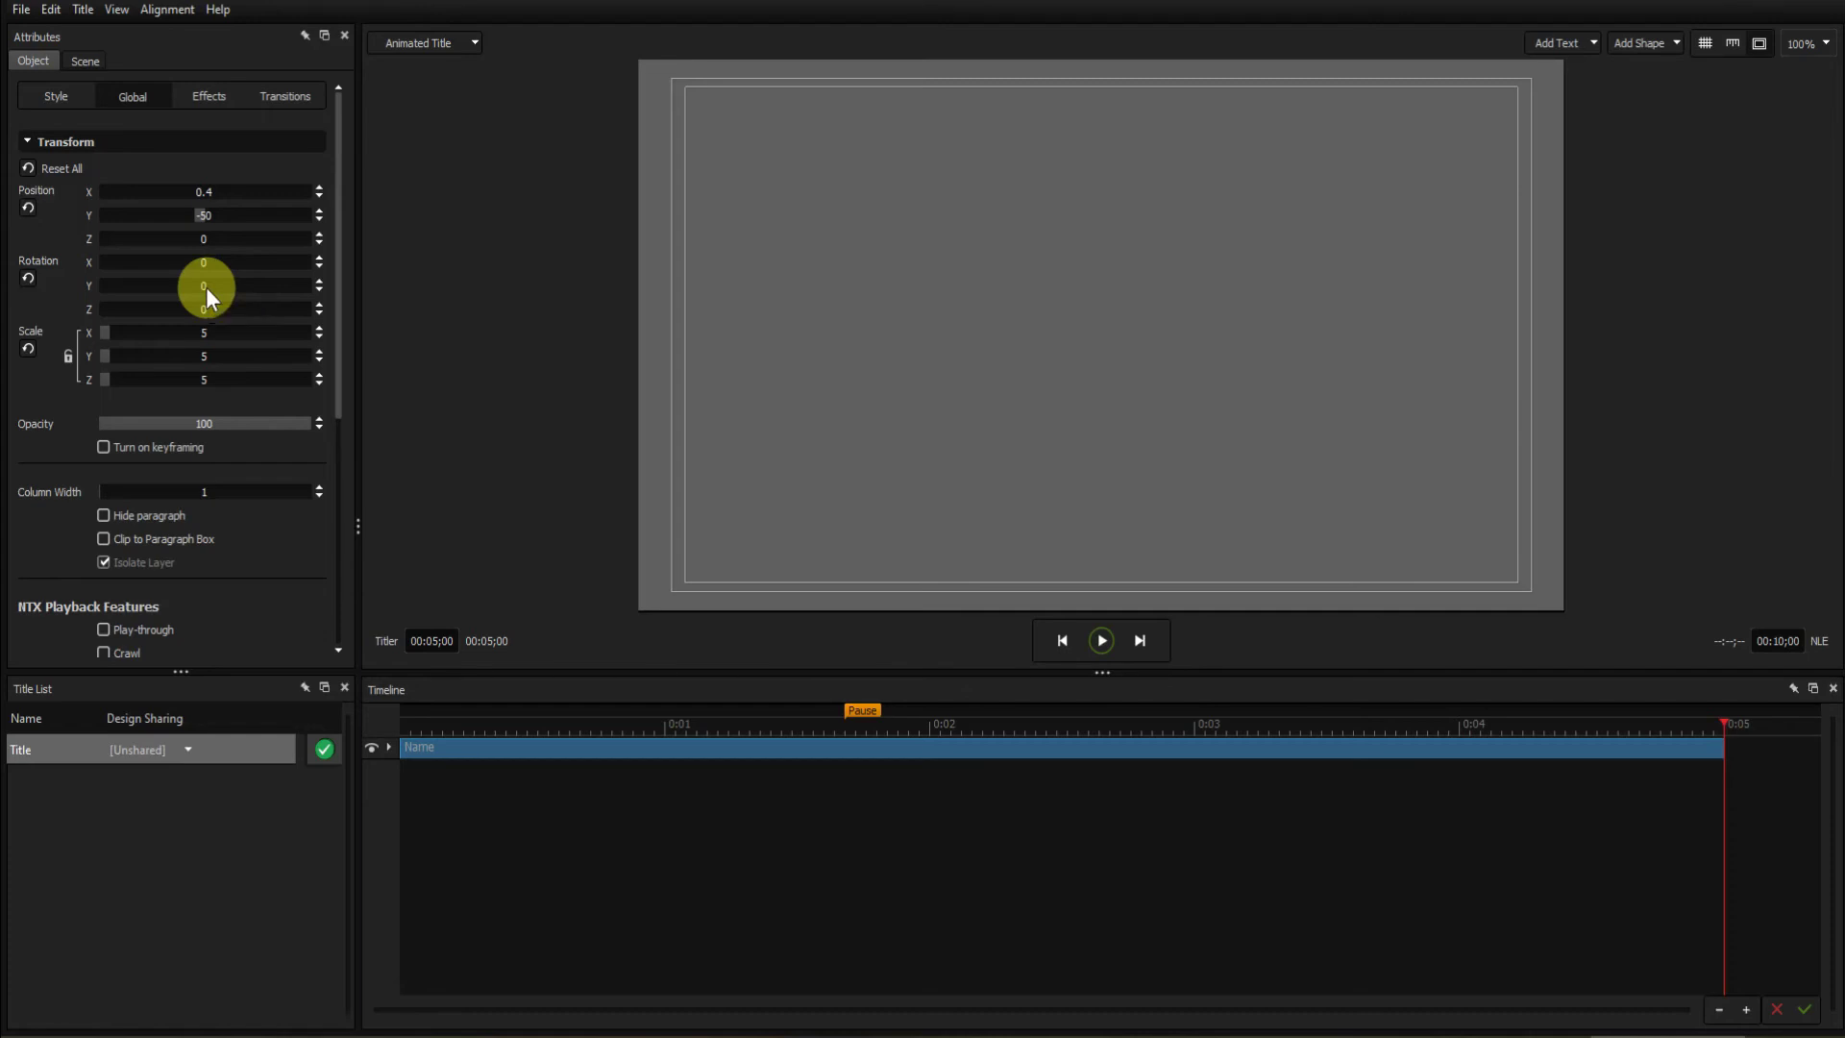
left_click(105, 447)
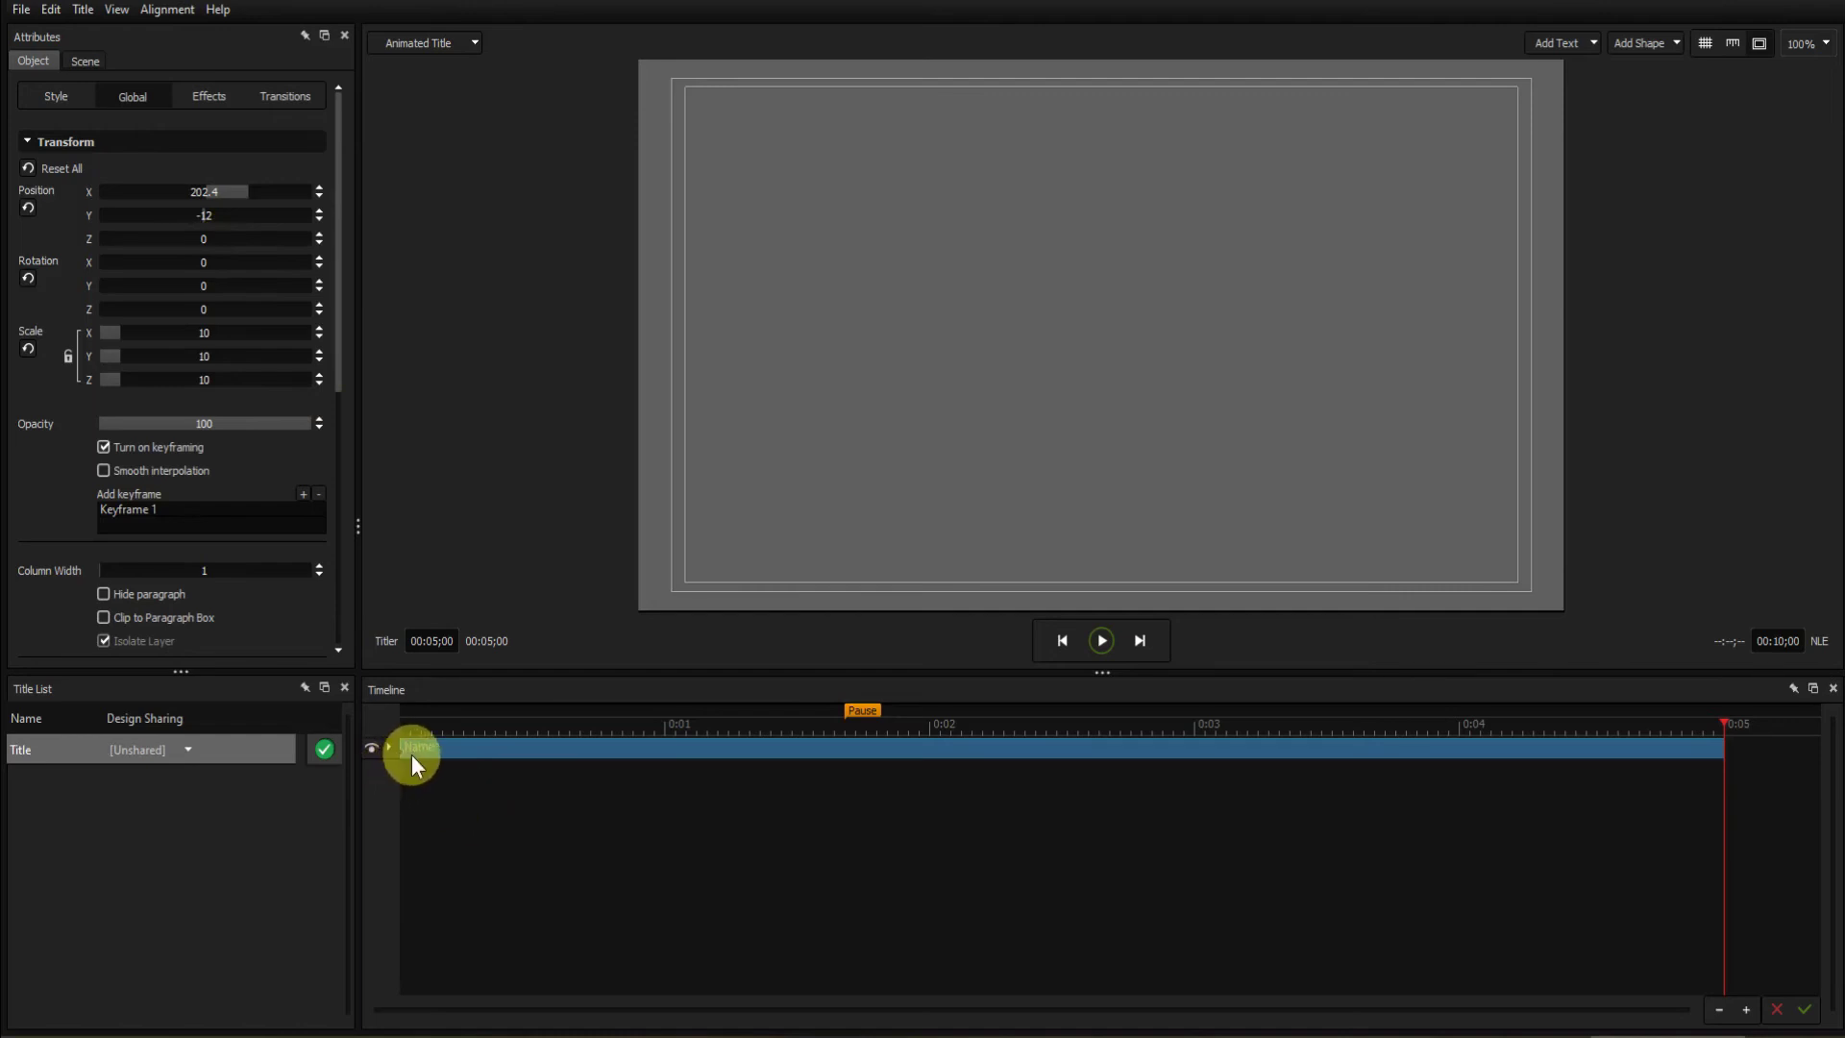
left_click(303, 496)
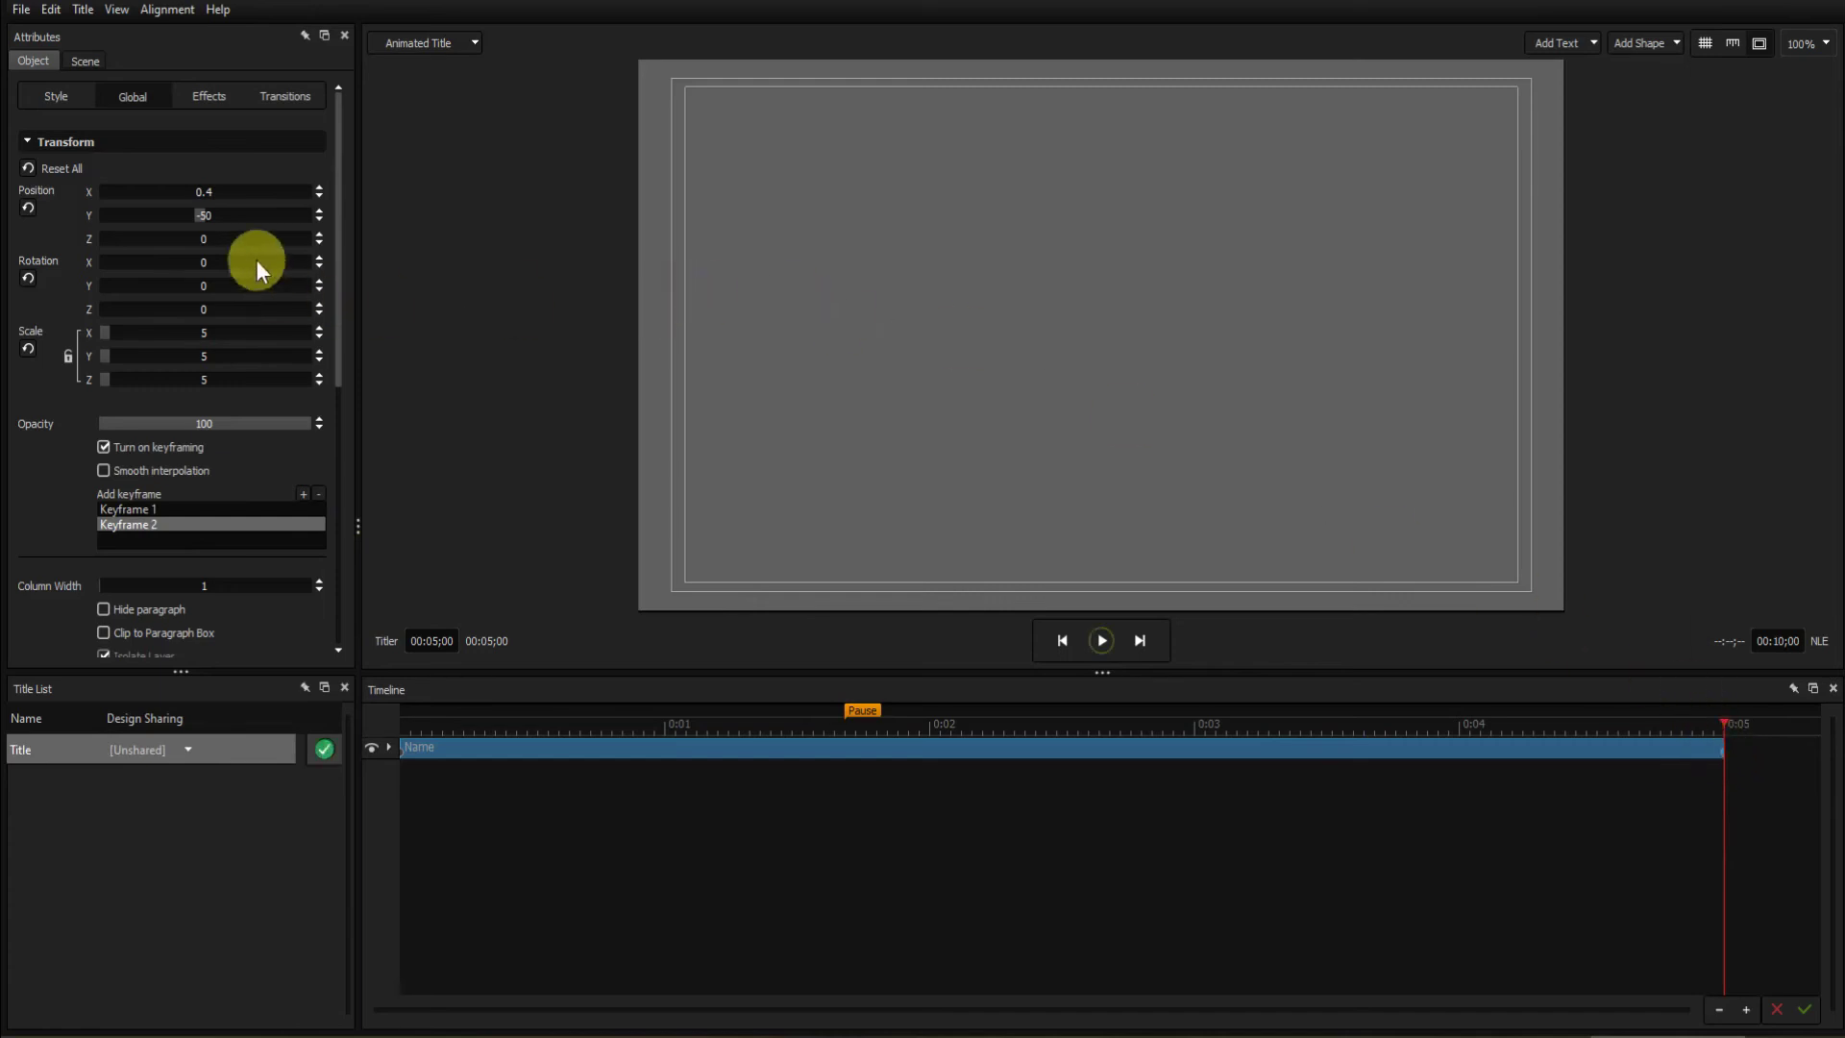
Step: Give Keyframe 2 small rotation values: Rotation Y 14.7 and Rotation X 0.5
left_click(173, 288)
left_click(210, 284)
type("14.7")
left_click(204, 263)
type("0.5")
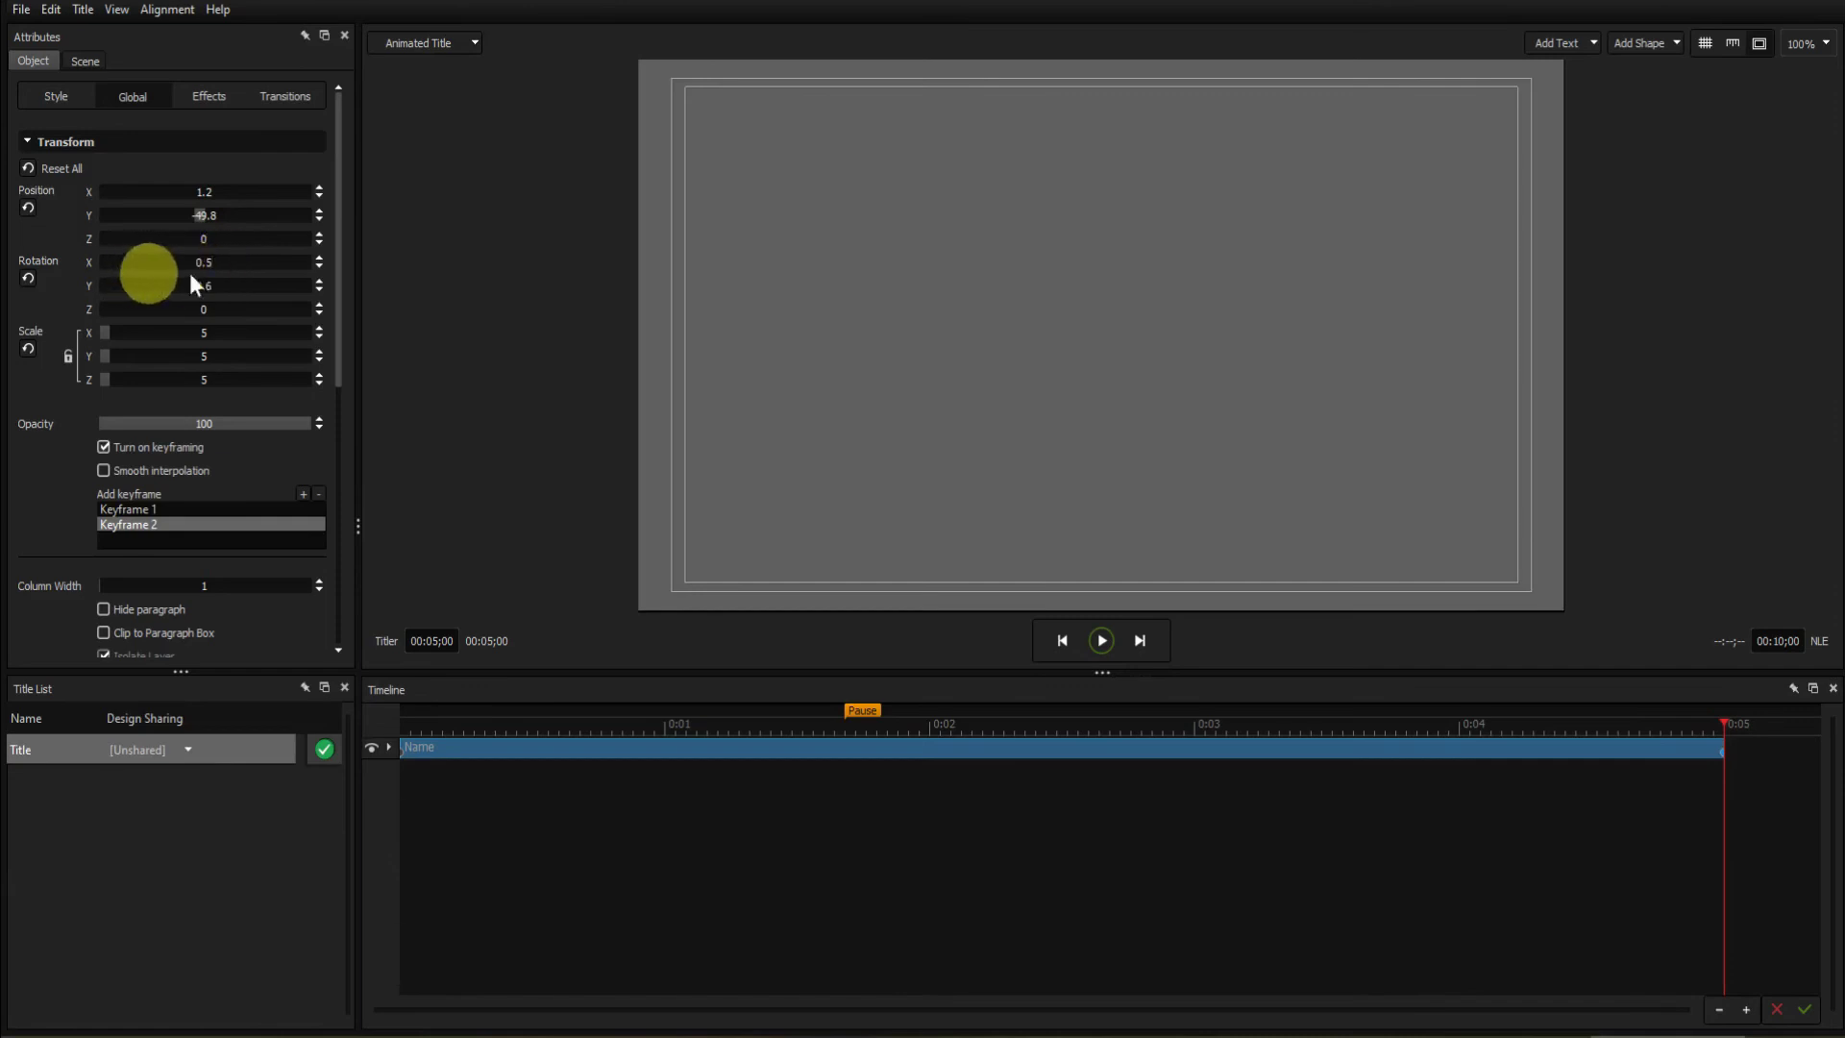
left_click(232, 267)
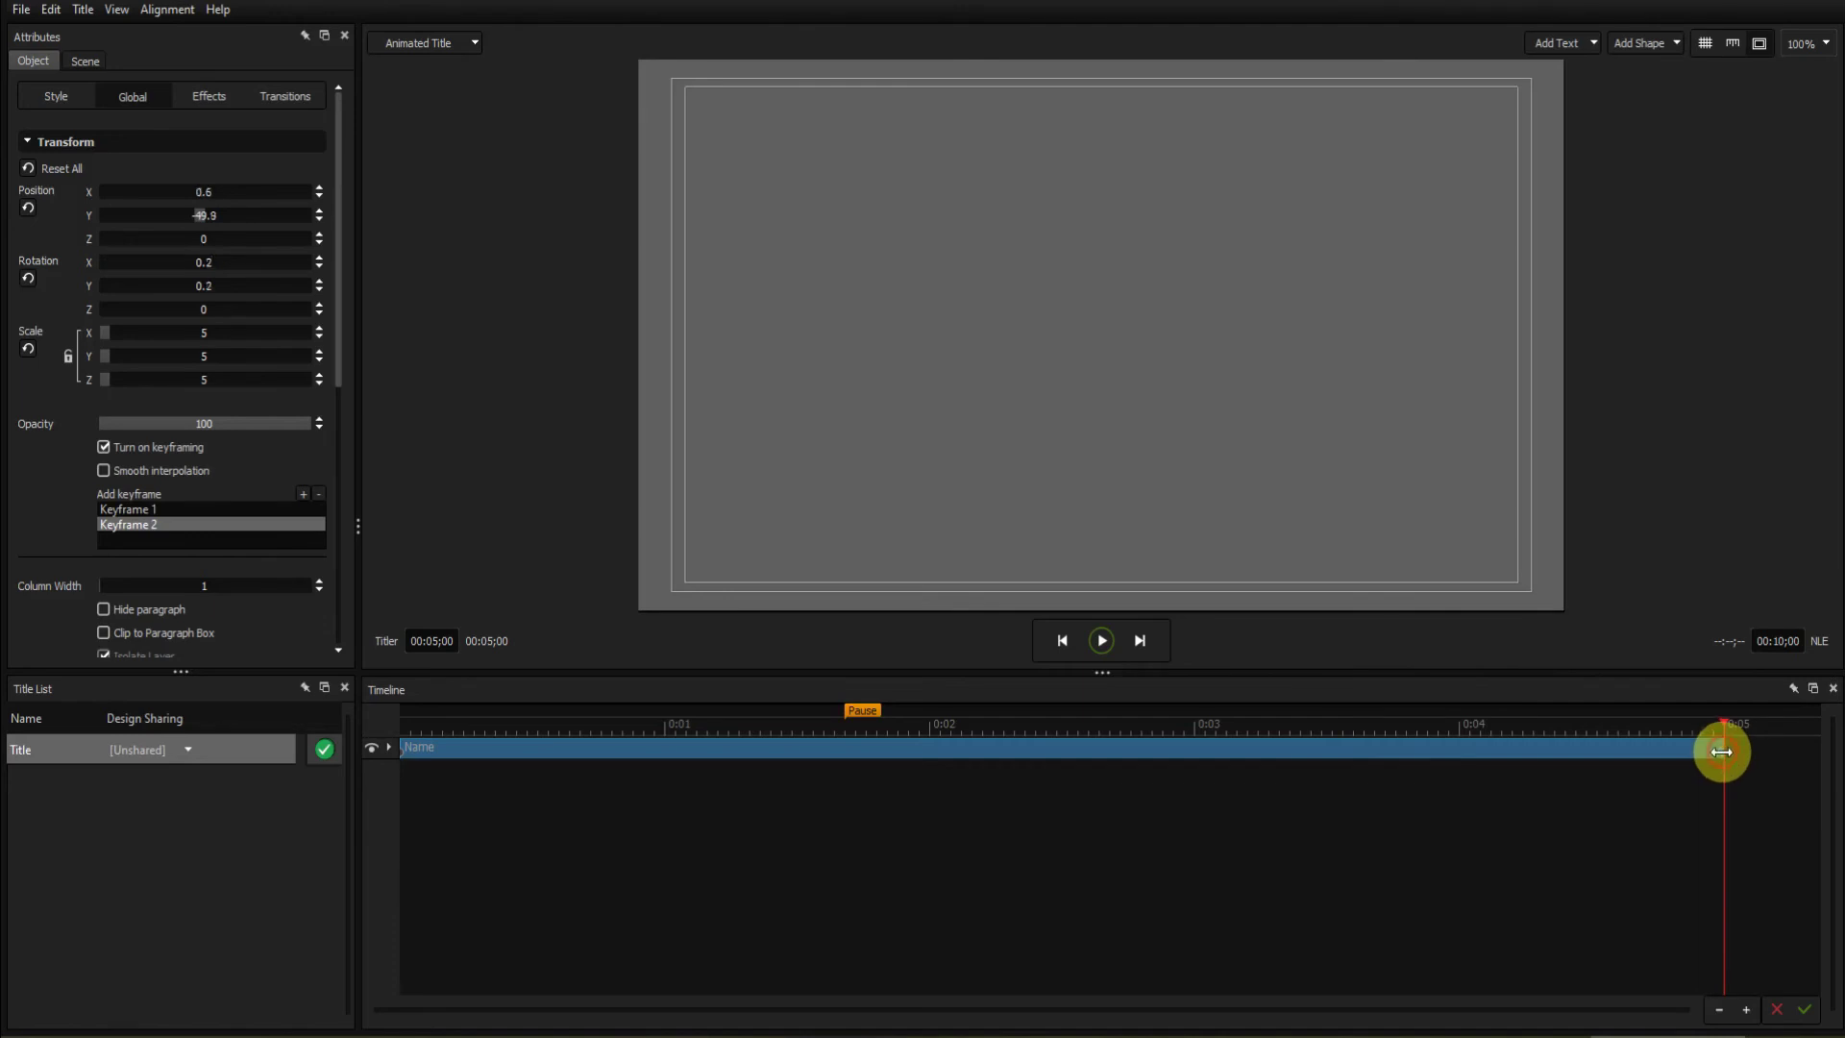
Step: On the keyframe at the clip end, set Rotation X to 25 and Rotation Y to 45
left_click(1718, 752)
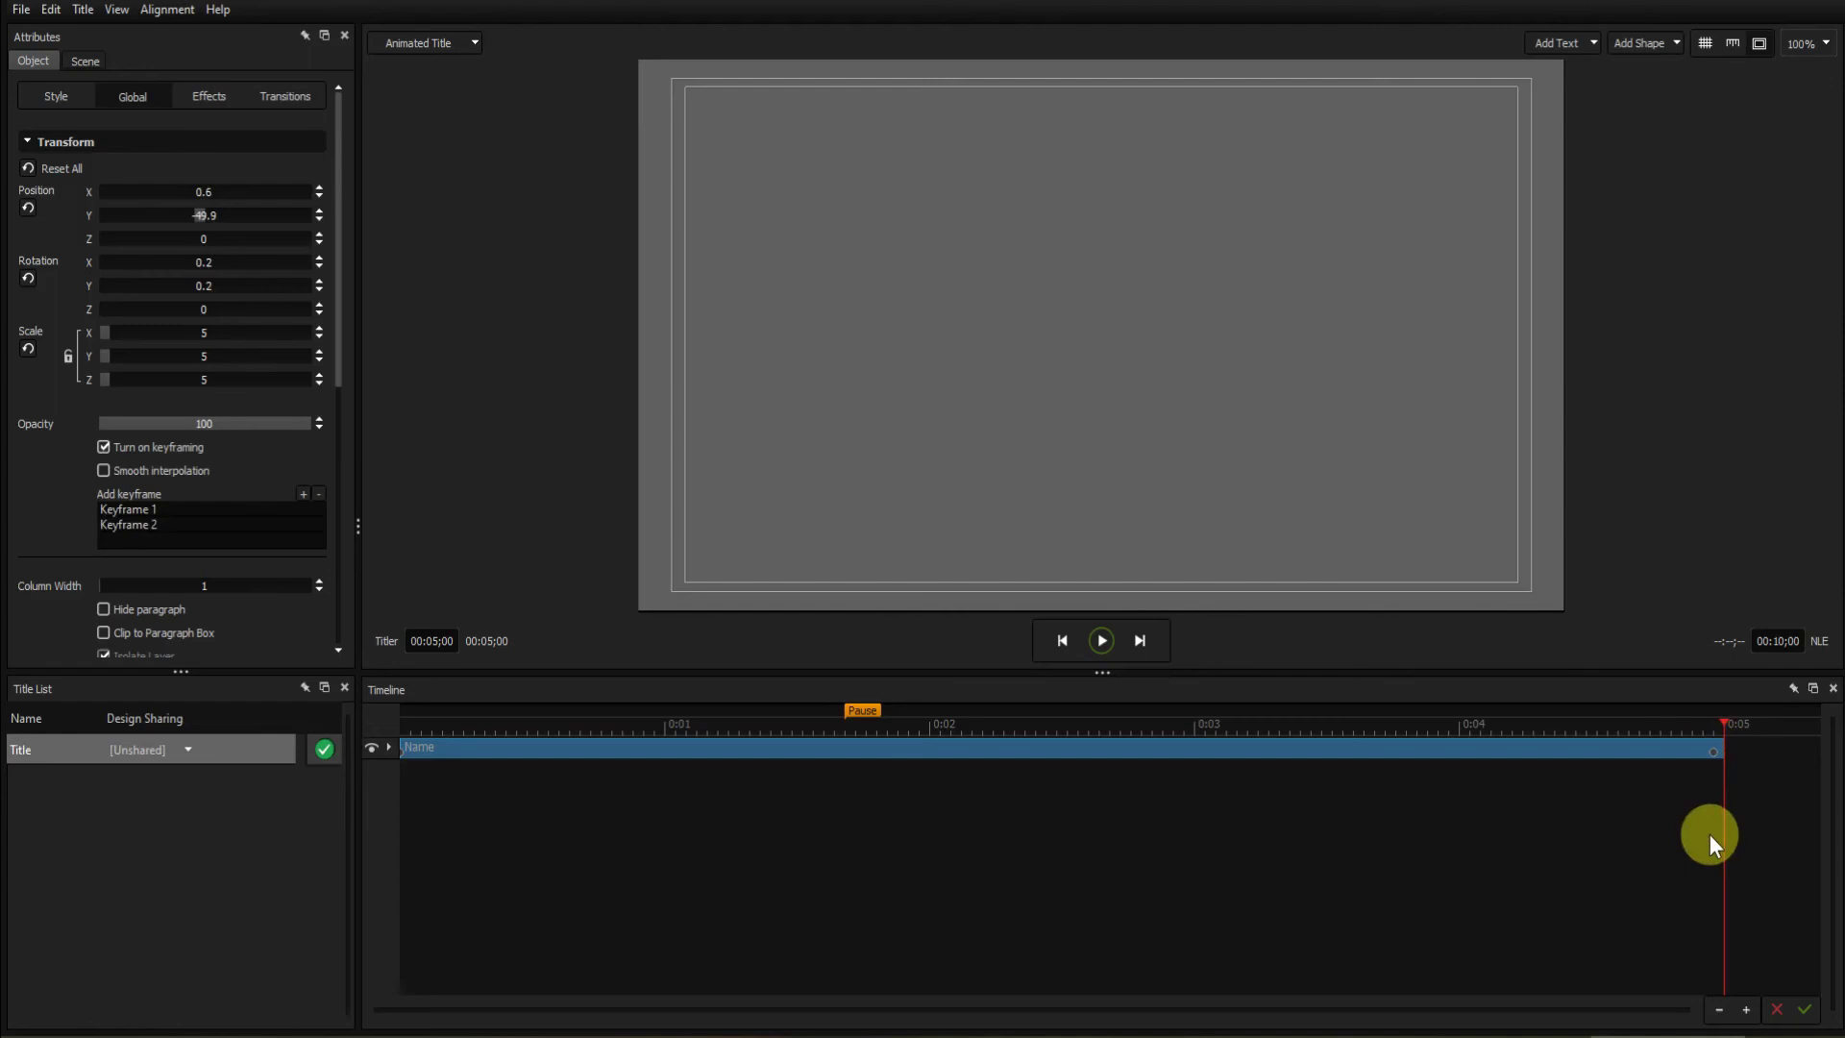
left_click(1713, 752)
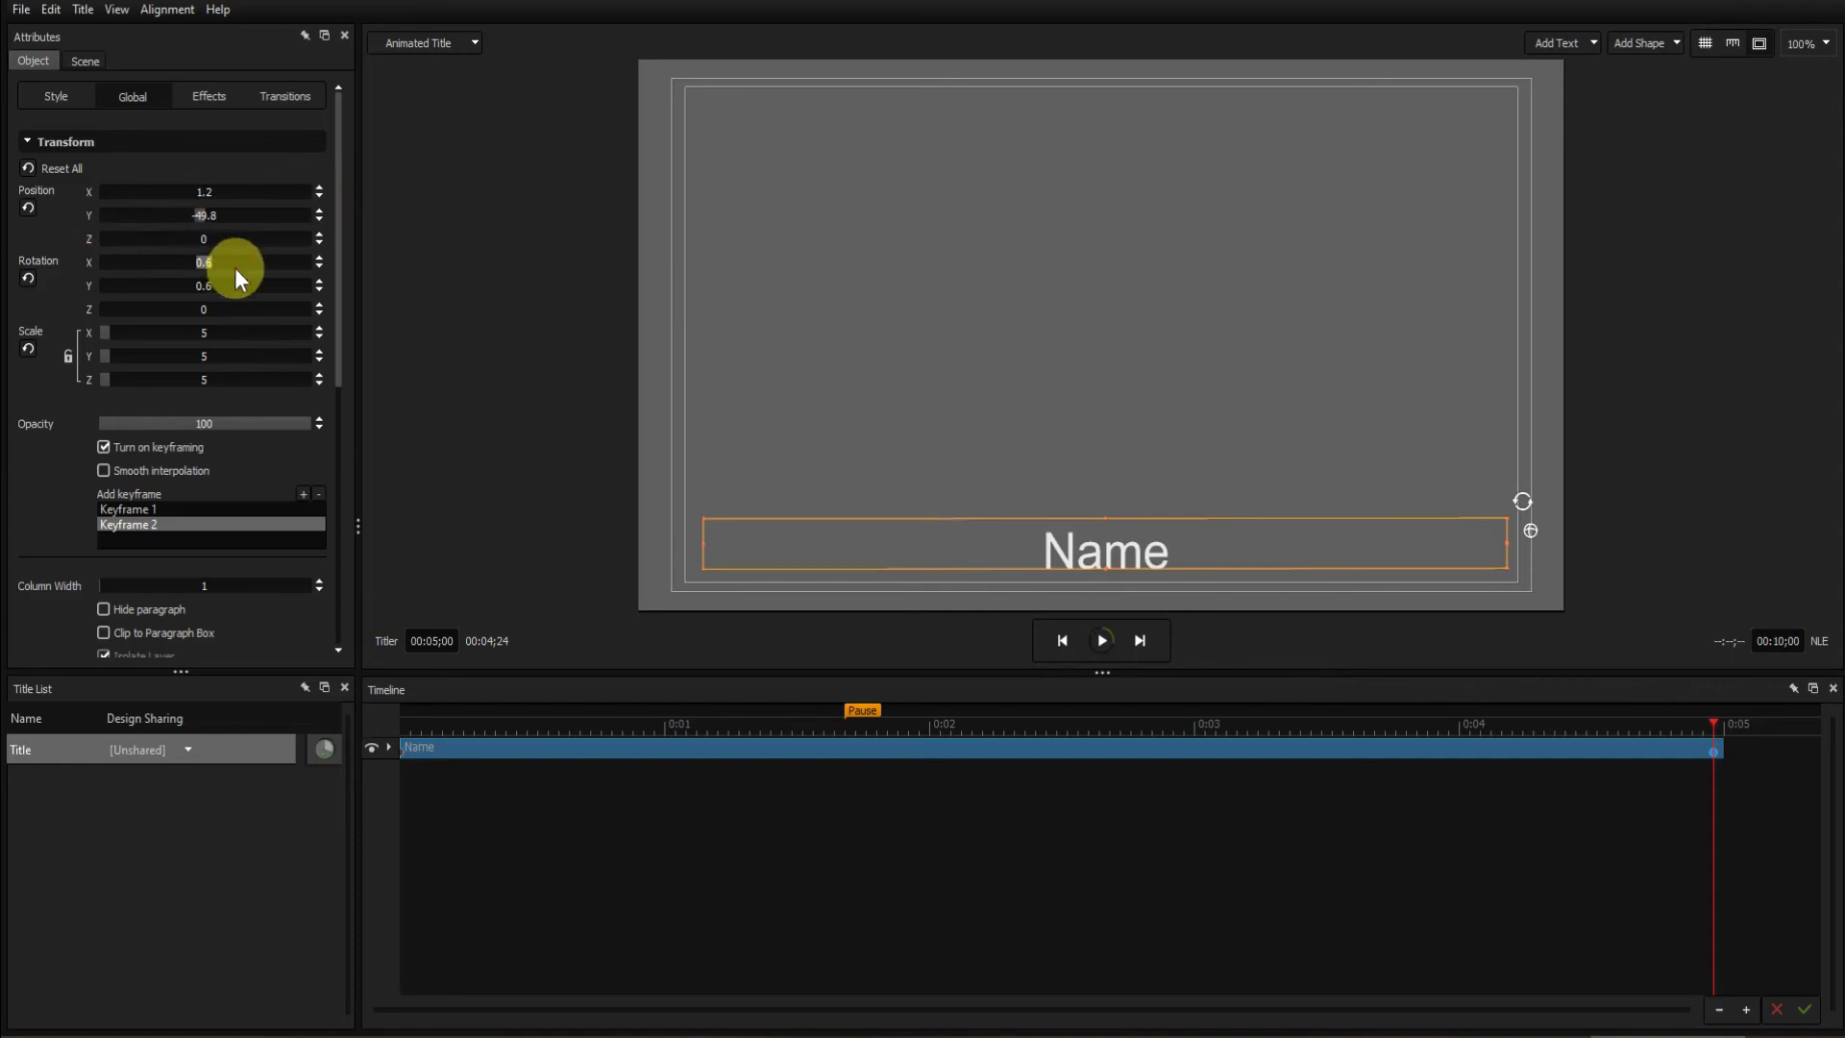
type("25")
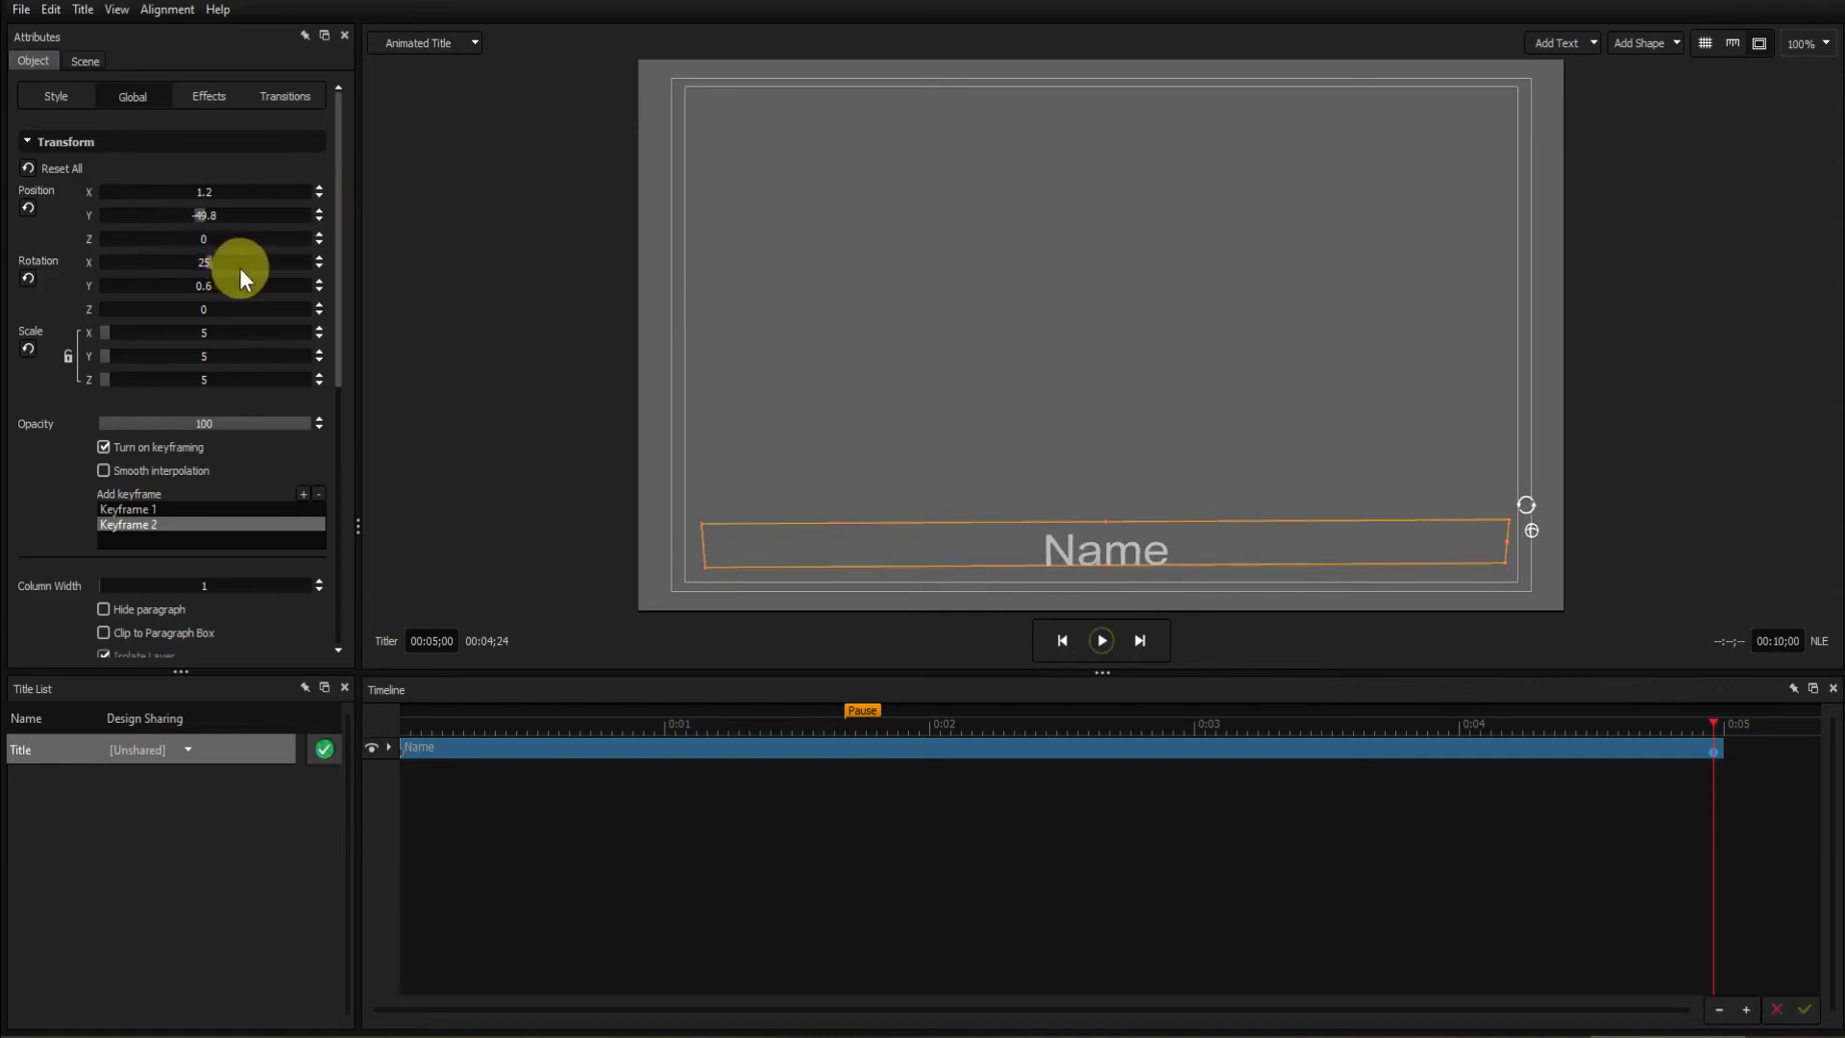
left_click(205, 286)
type("45")
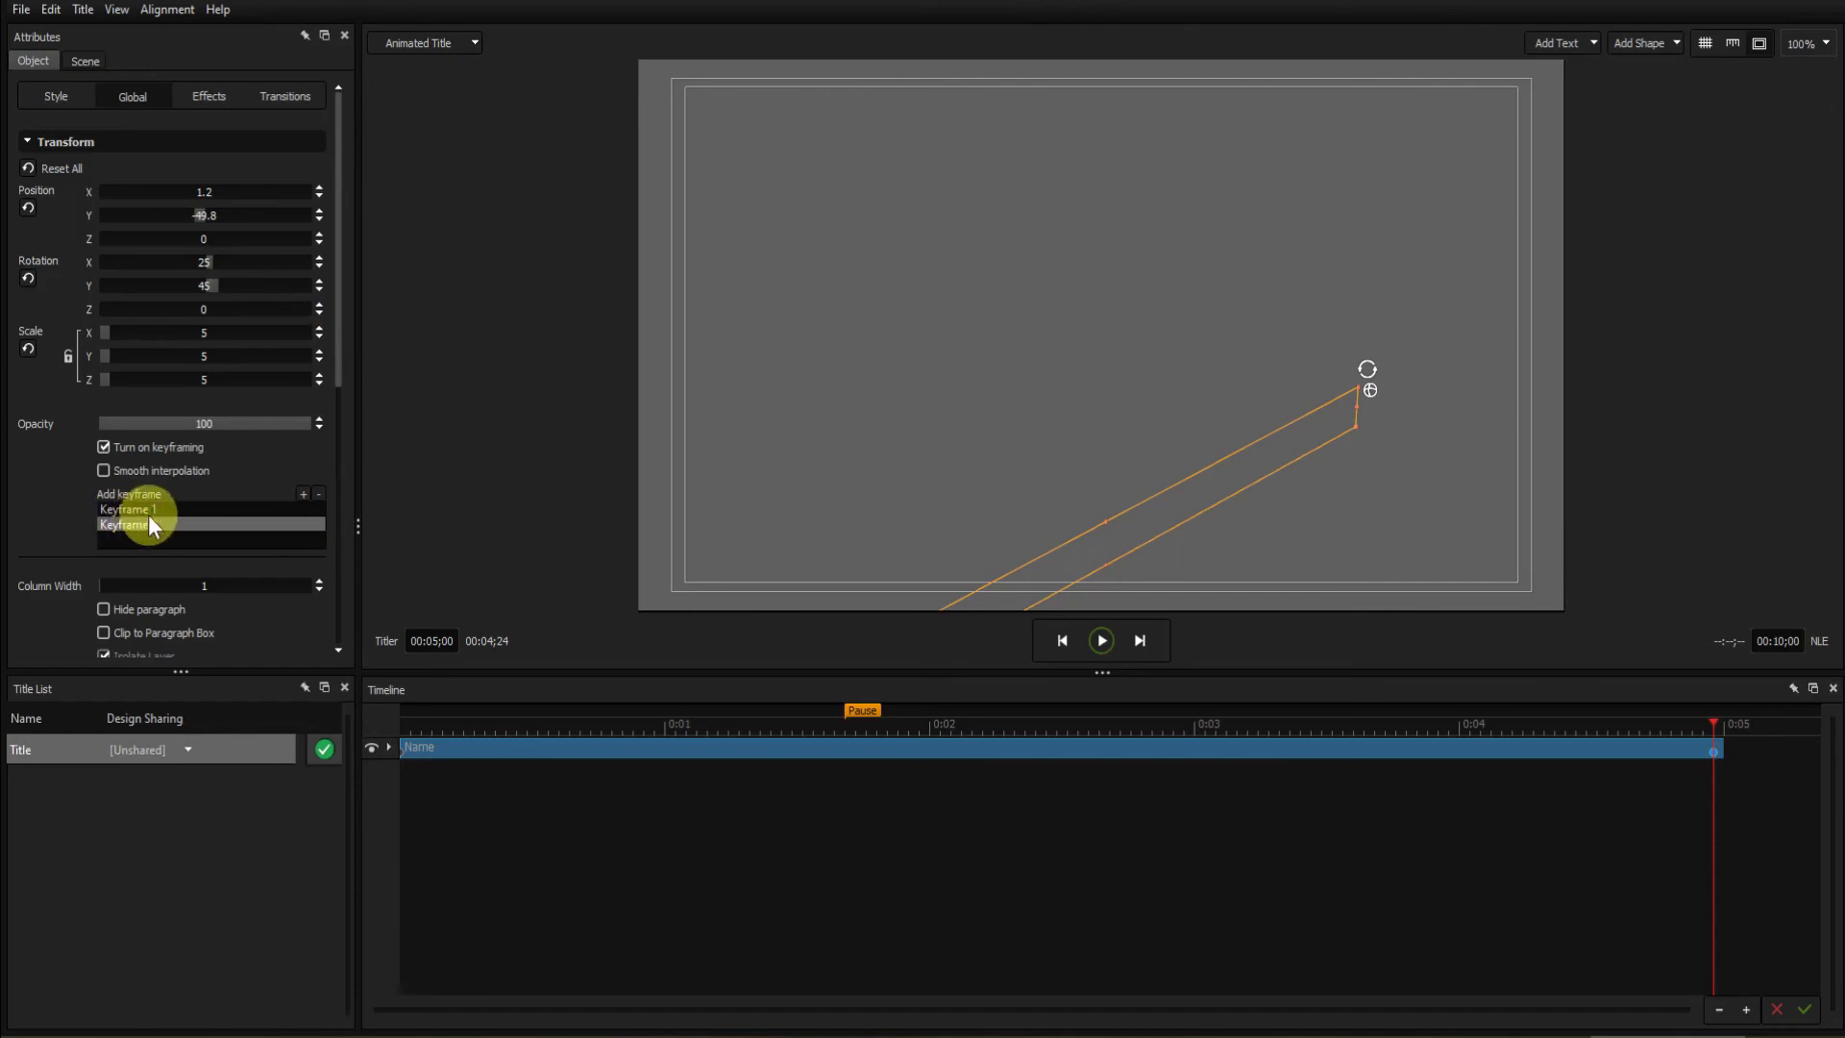
Step: Remove Keyframe 2 so the Name title sits flat and untilted again
left_click(323, 498)
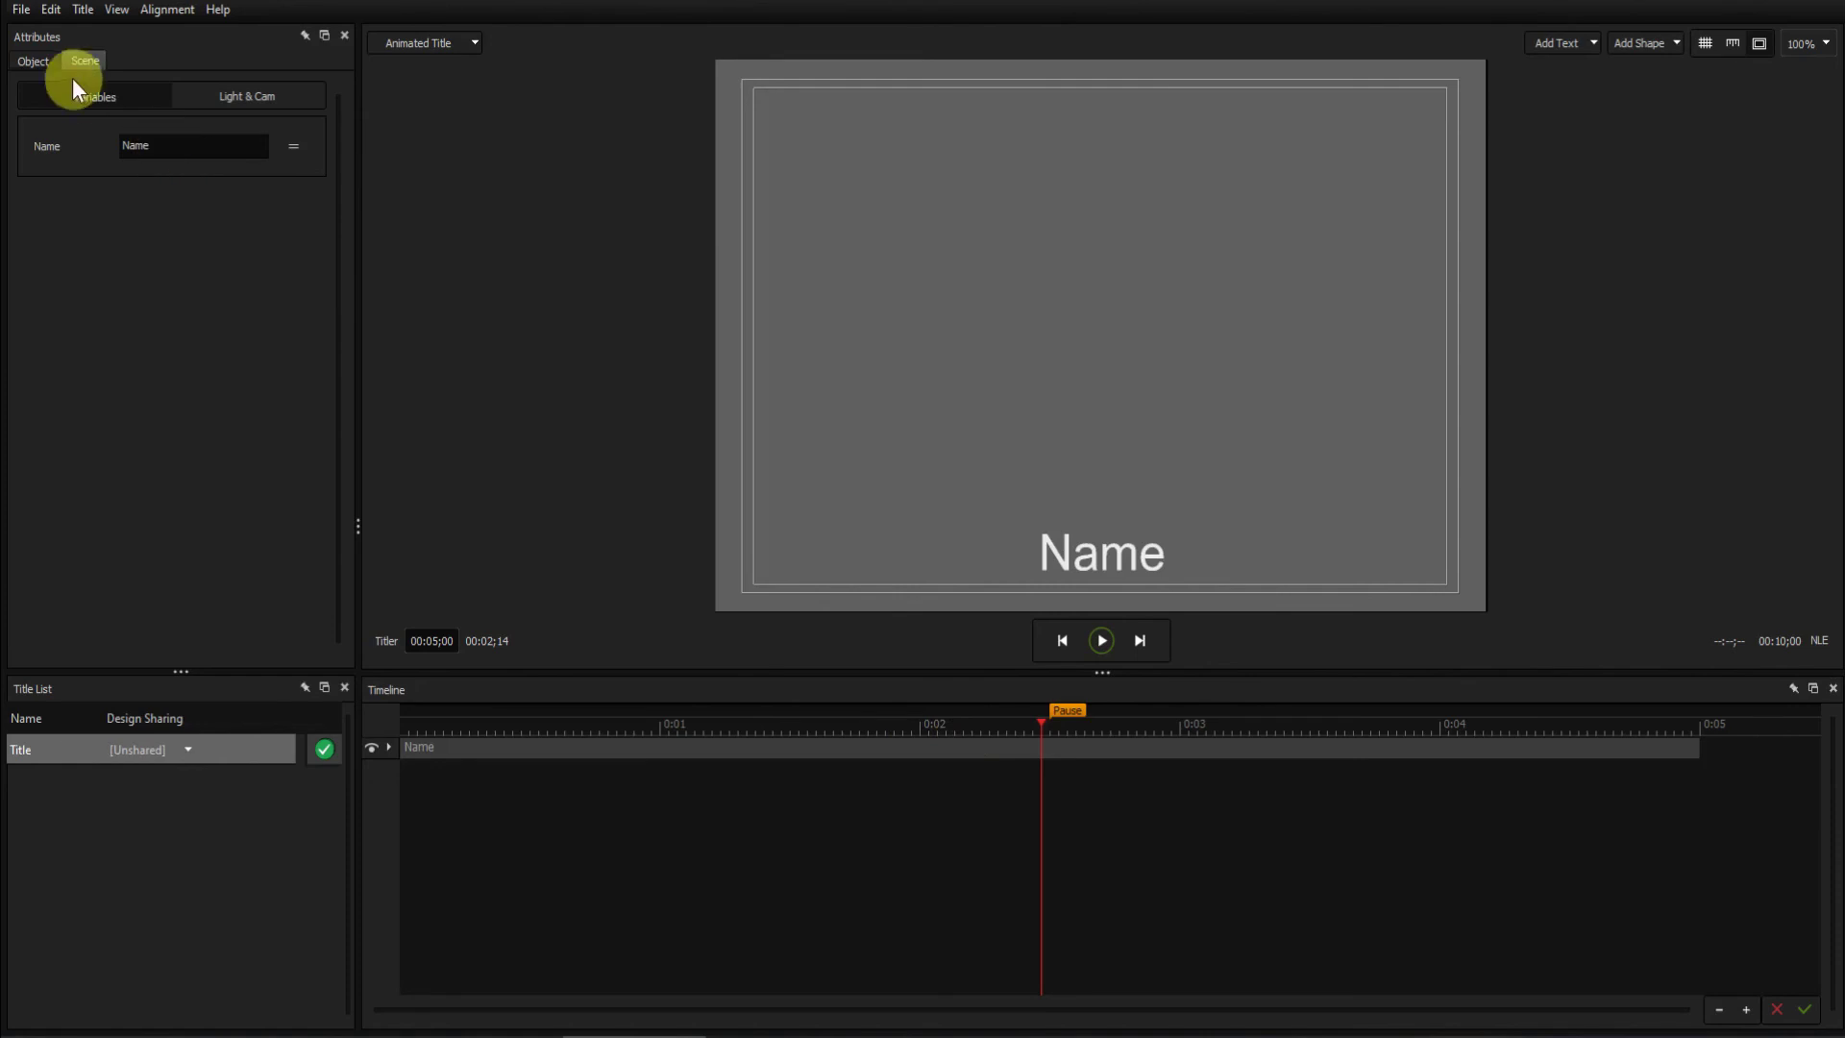
Step: Open Title settings and check the presets list showing 1080 29.97p with a 00:10;00 duration
left_click(83, 10)
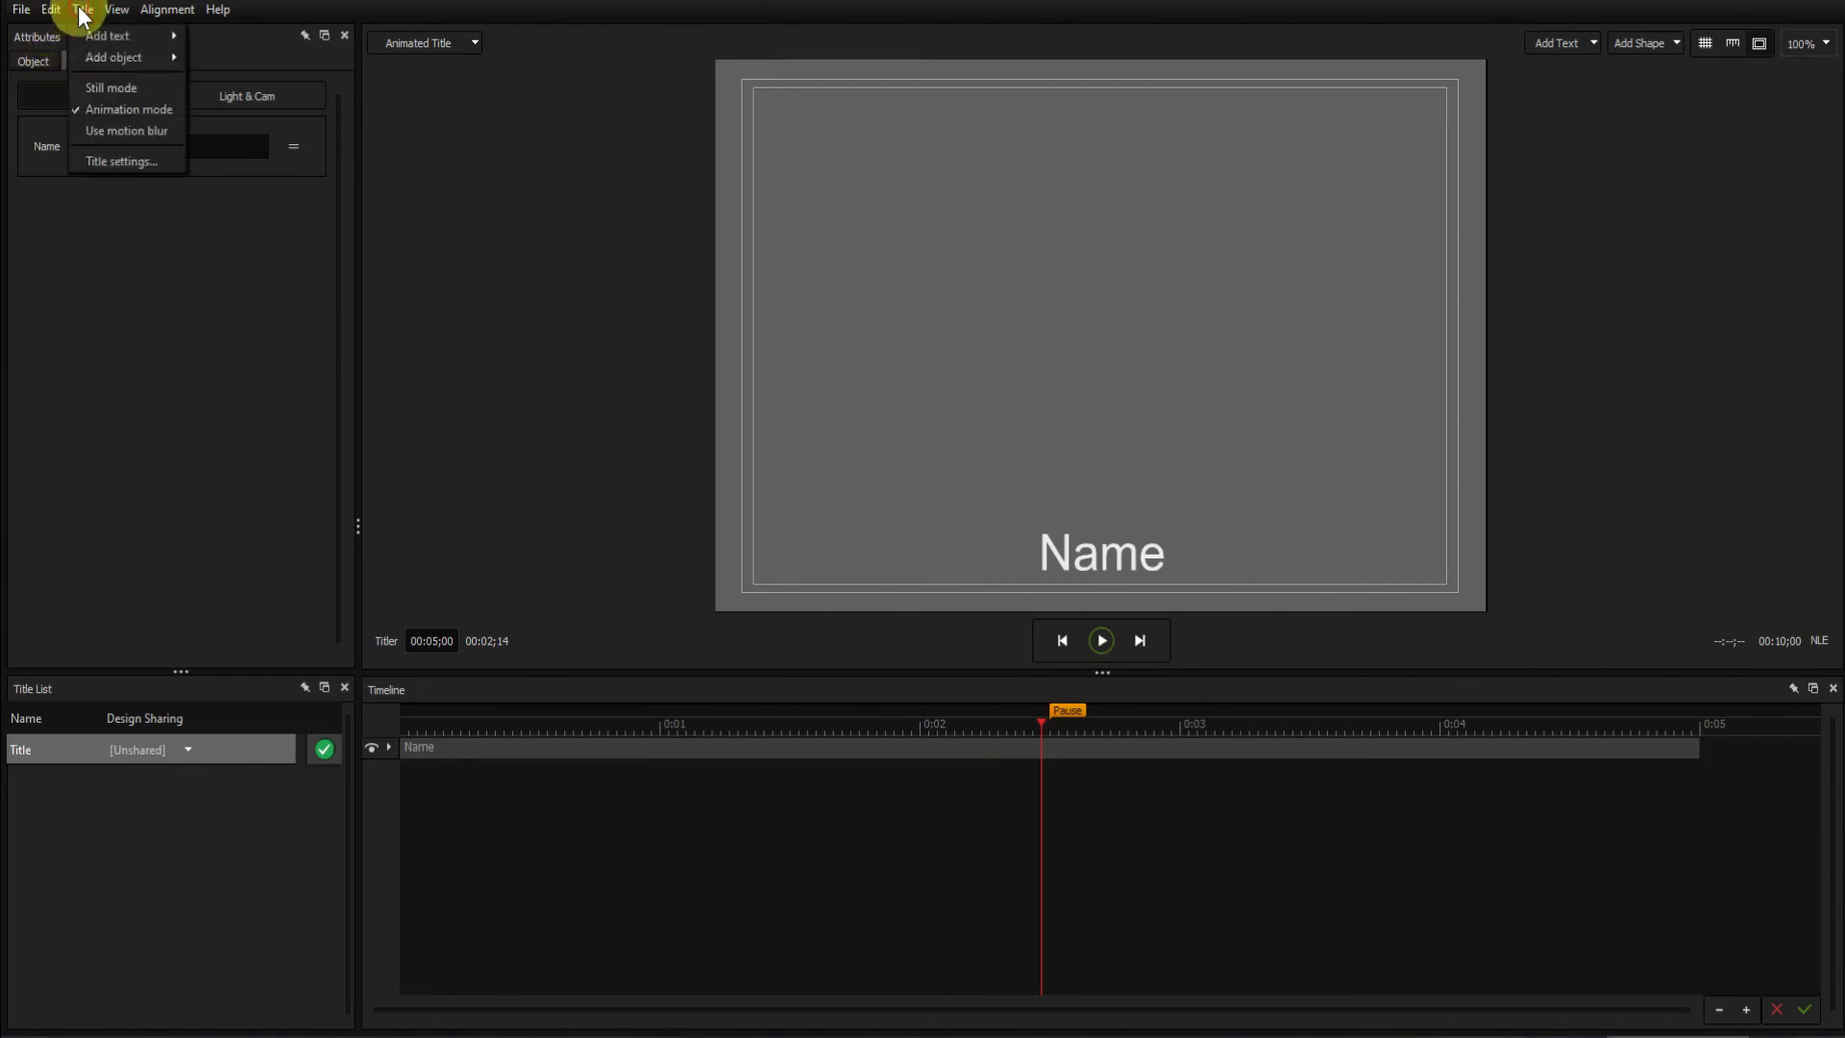
left_click(102, 161)
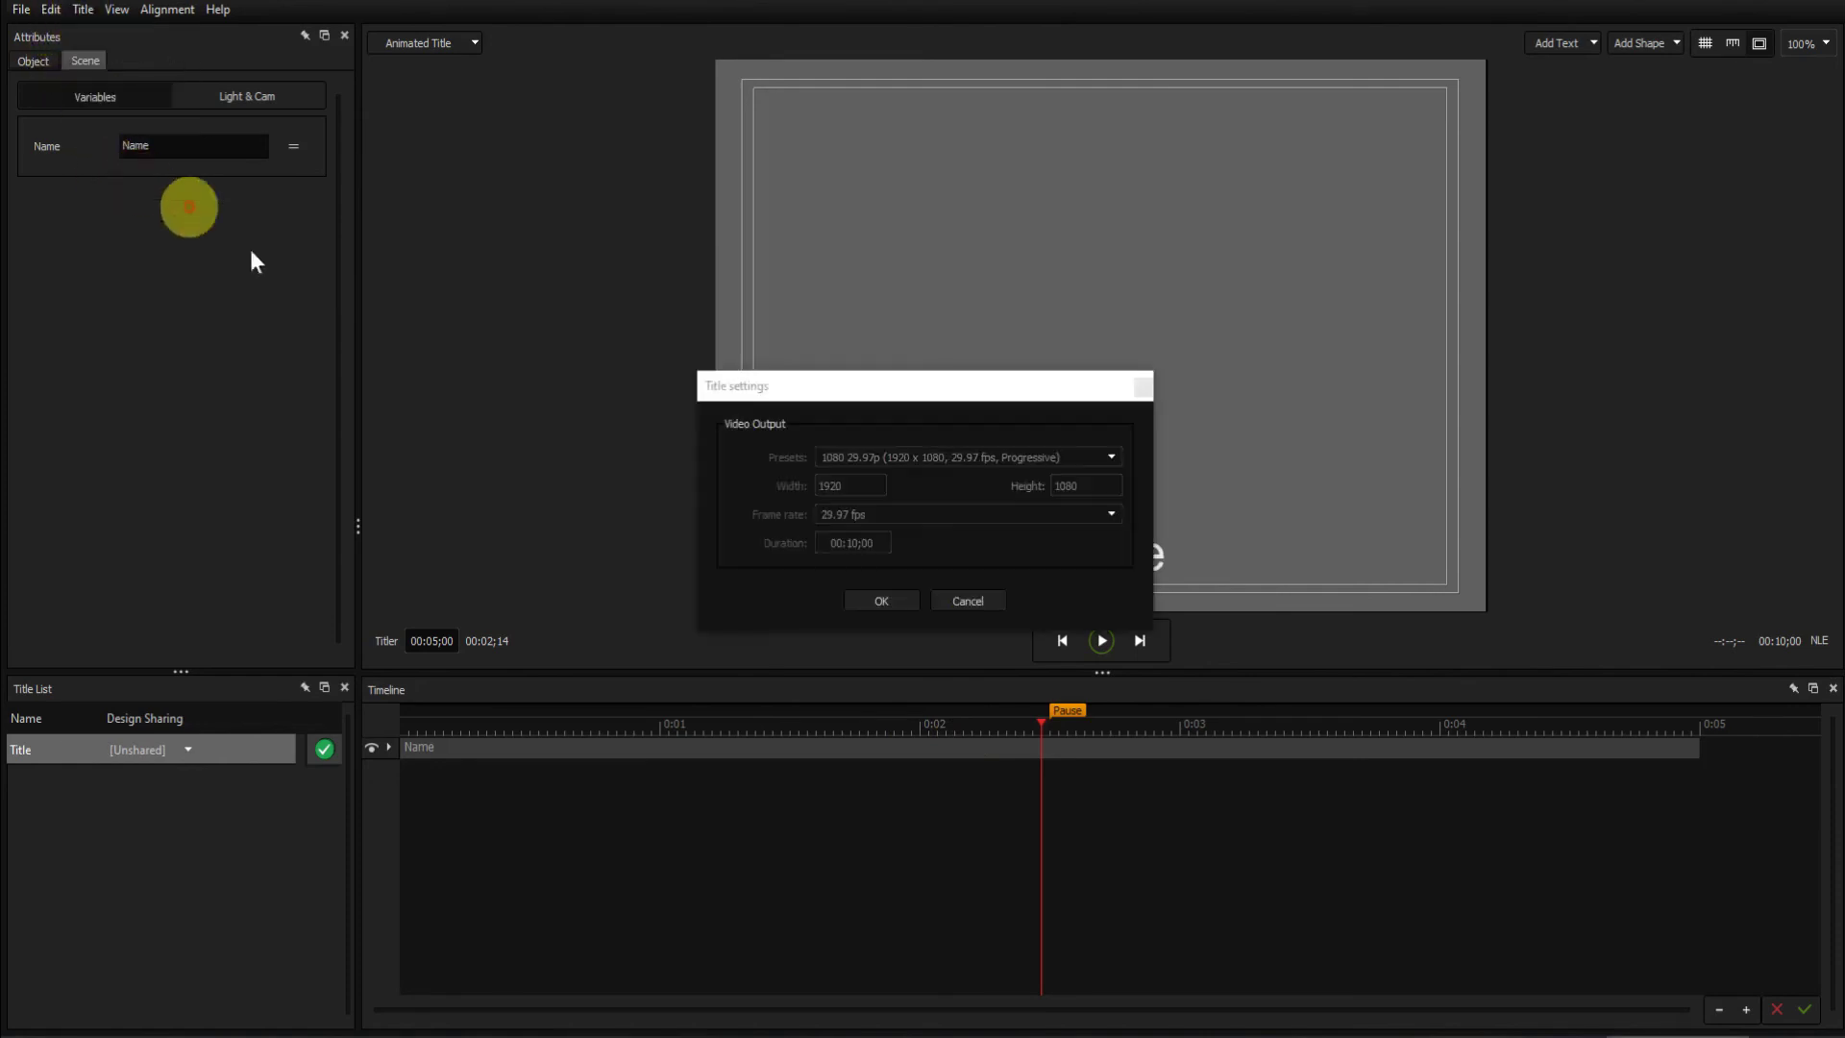
left_click(1108, 456)
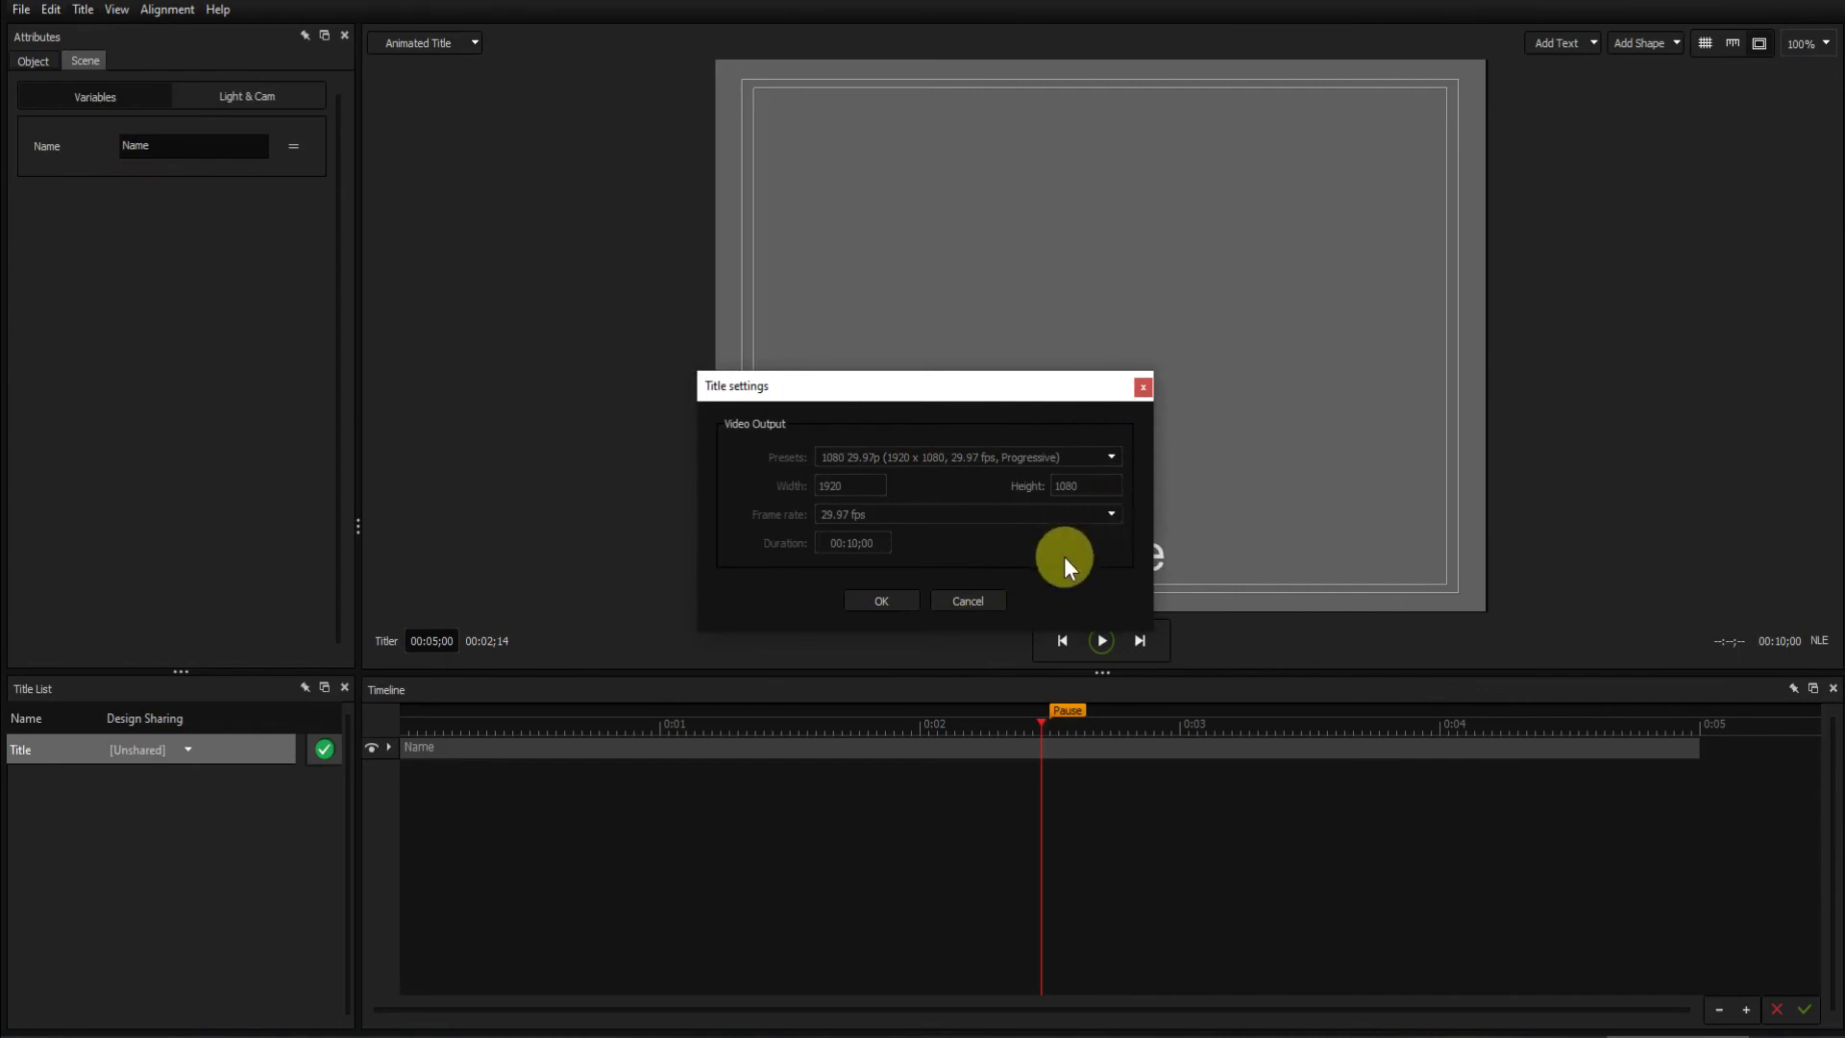
Step: Cancel the Title settings unchanged and move the playhead to 00:01;10
left_click(963, 601)
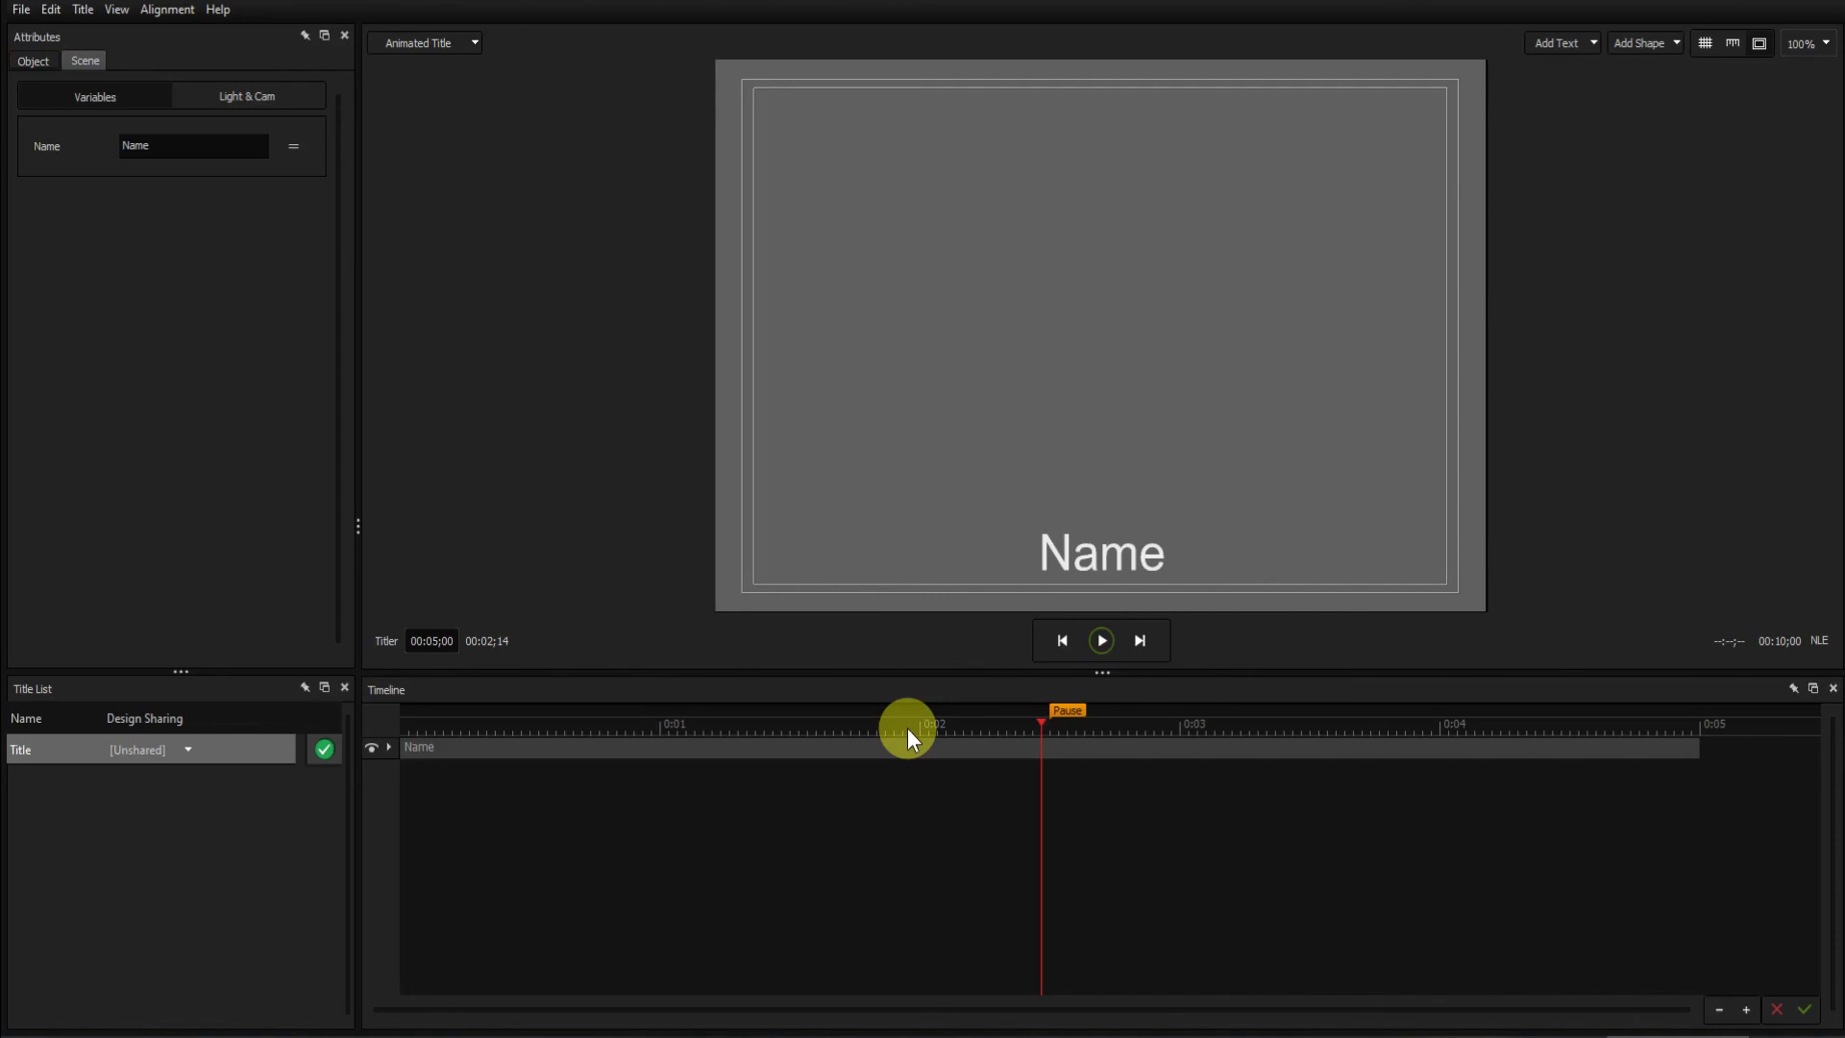
left_click(780, 728)
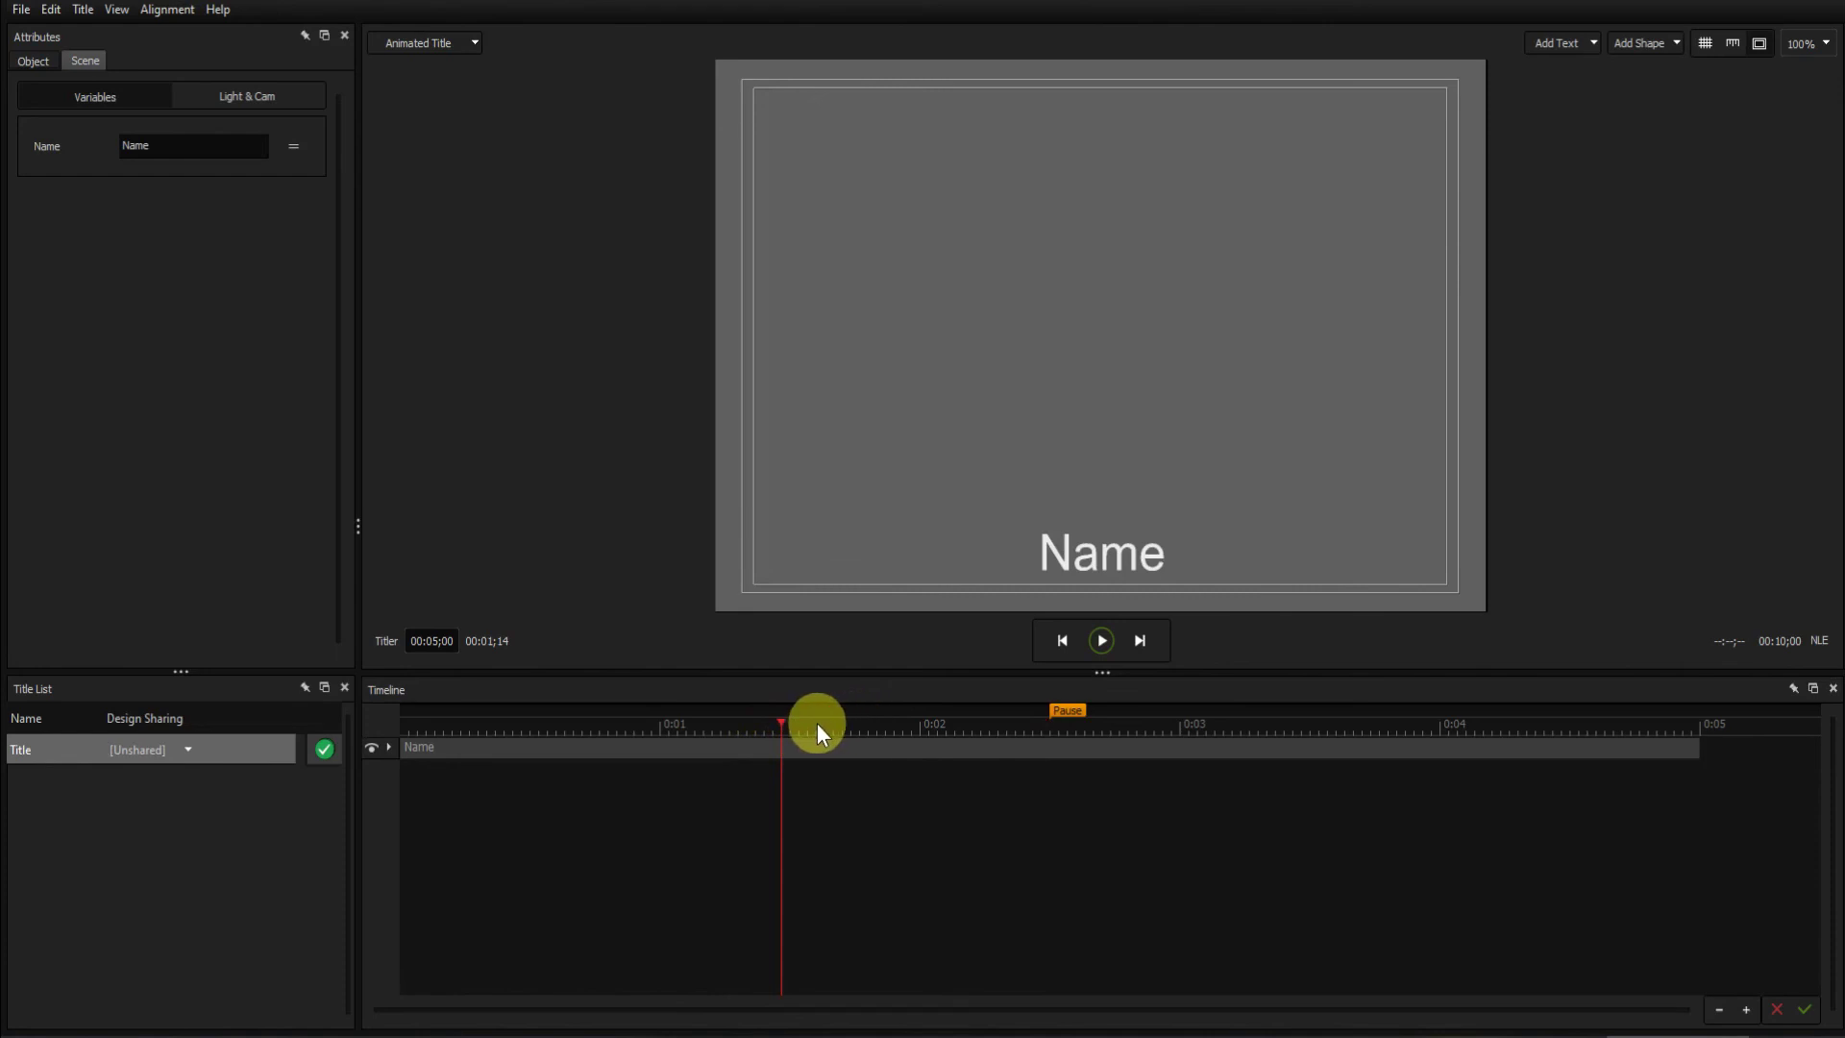
left_click(749, 726)
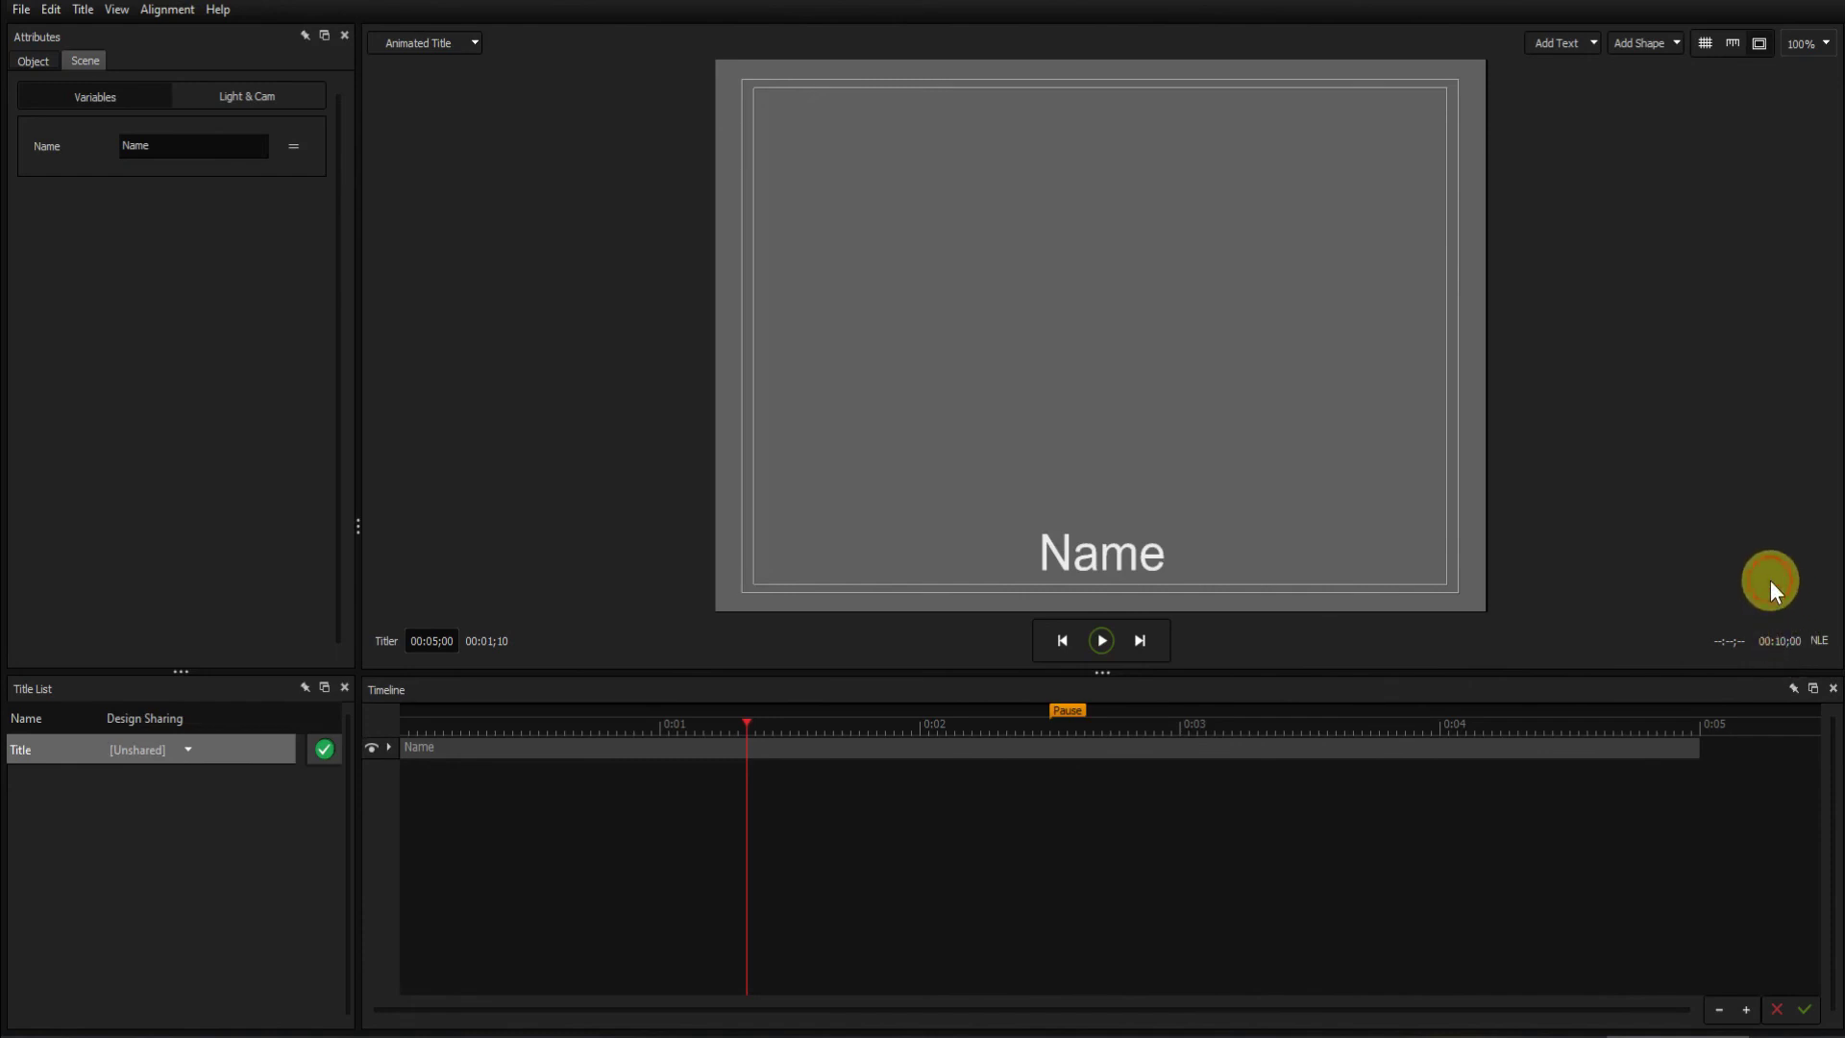
Step: Enter 2000 as the host NLE timeline length
left_click(1779, 640)
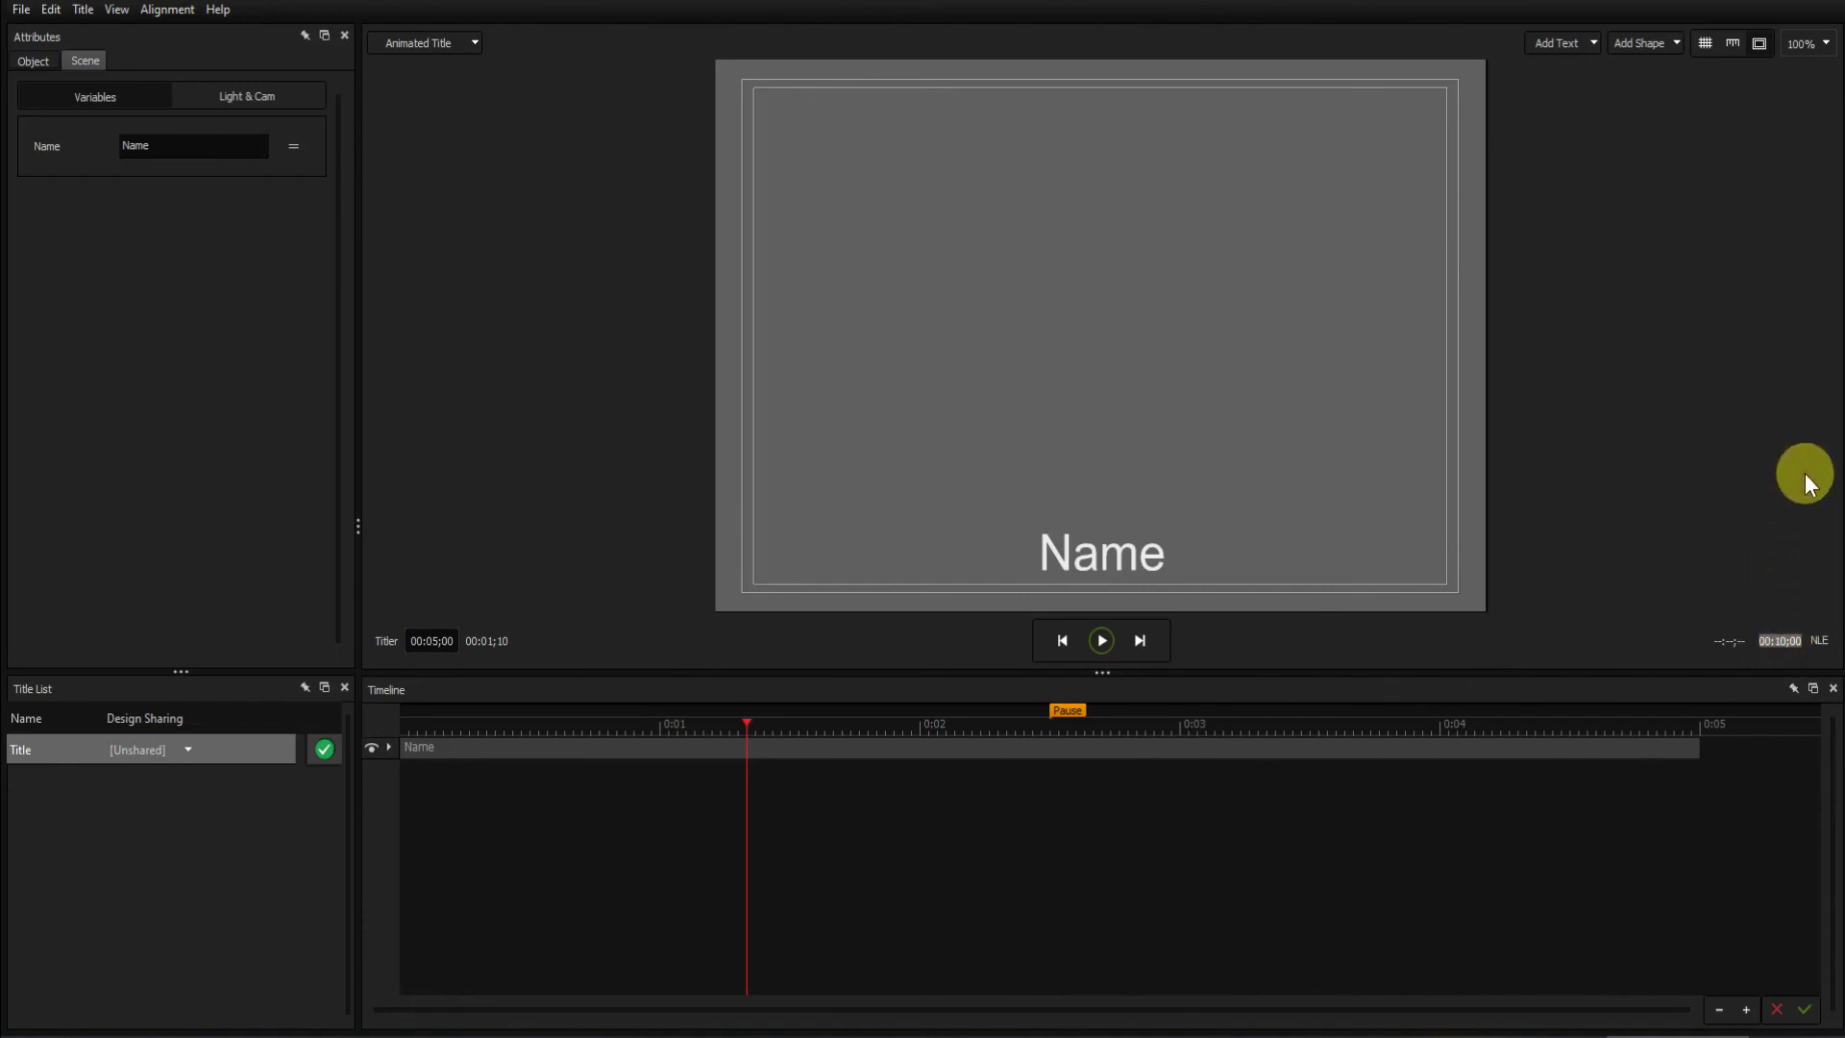
type("2000")
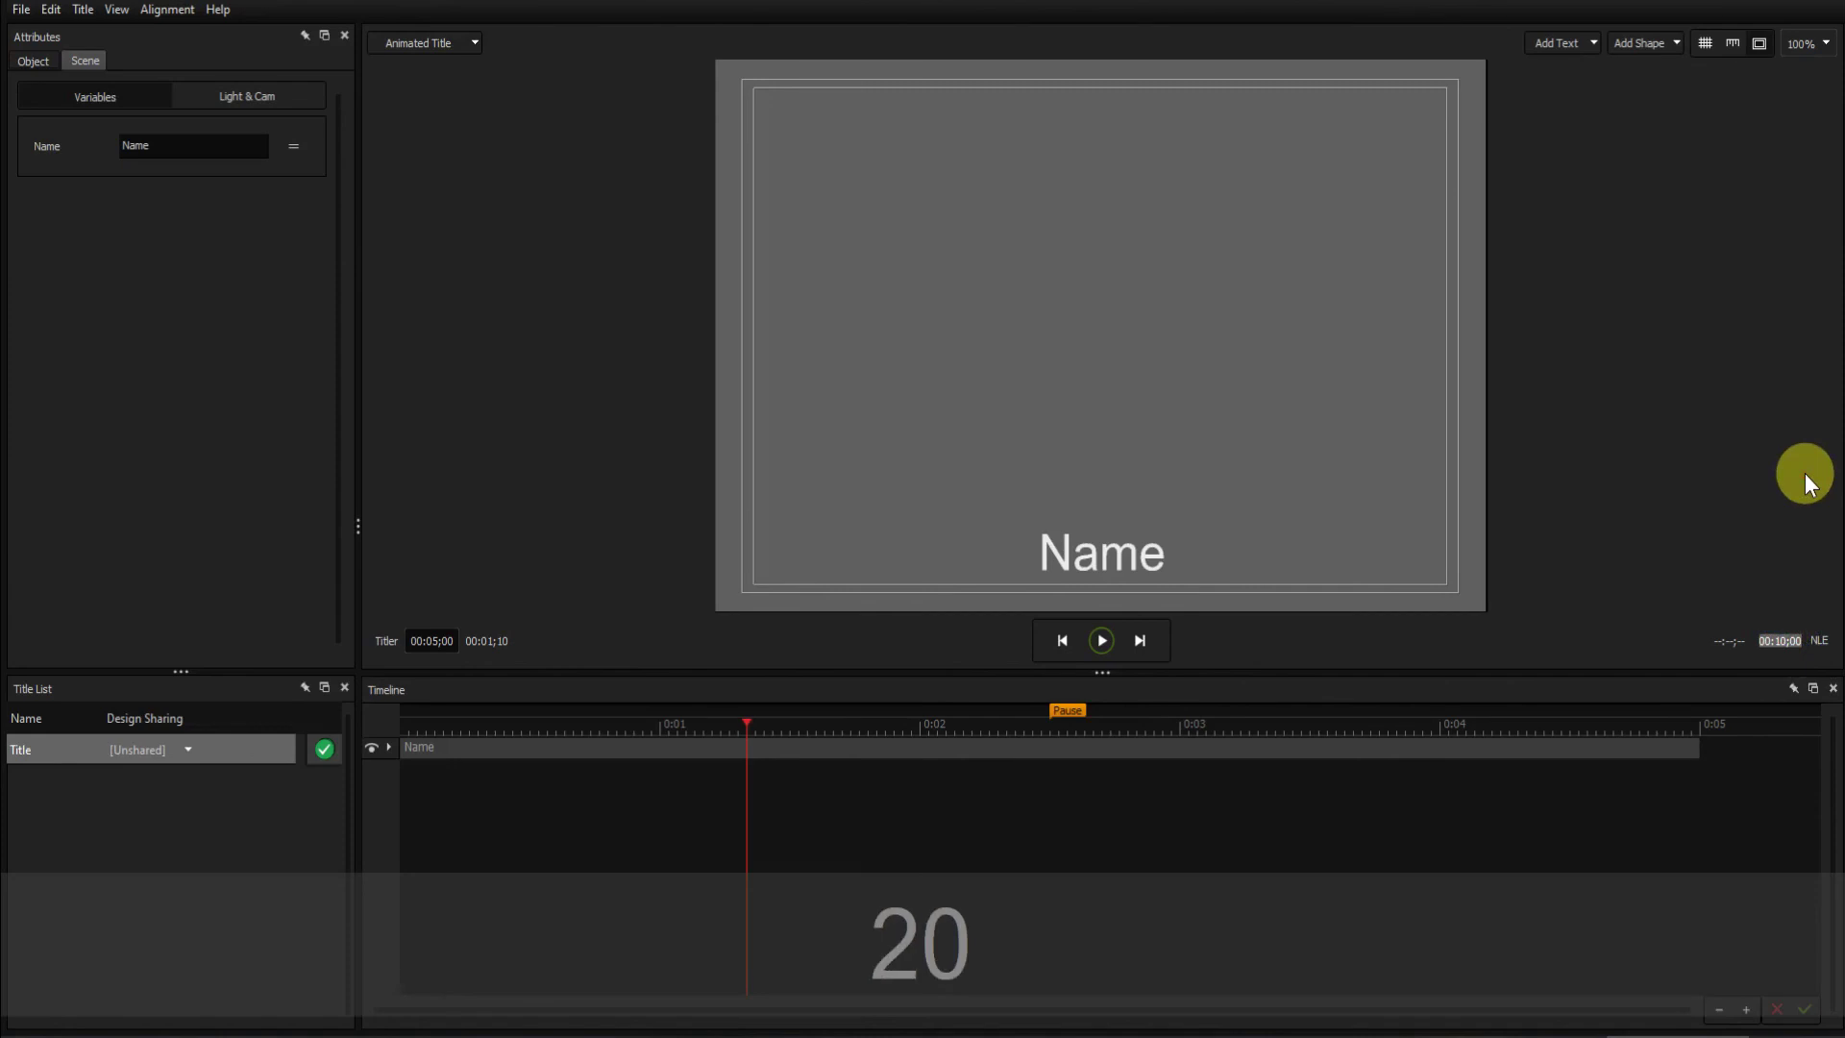
key("Return")
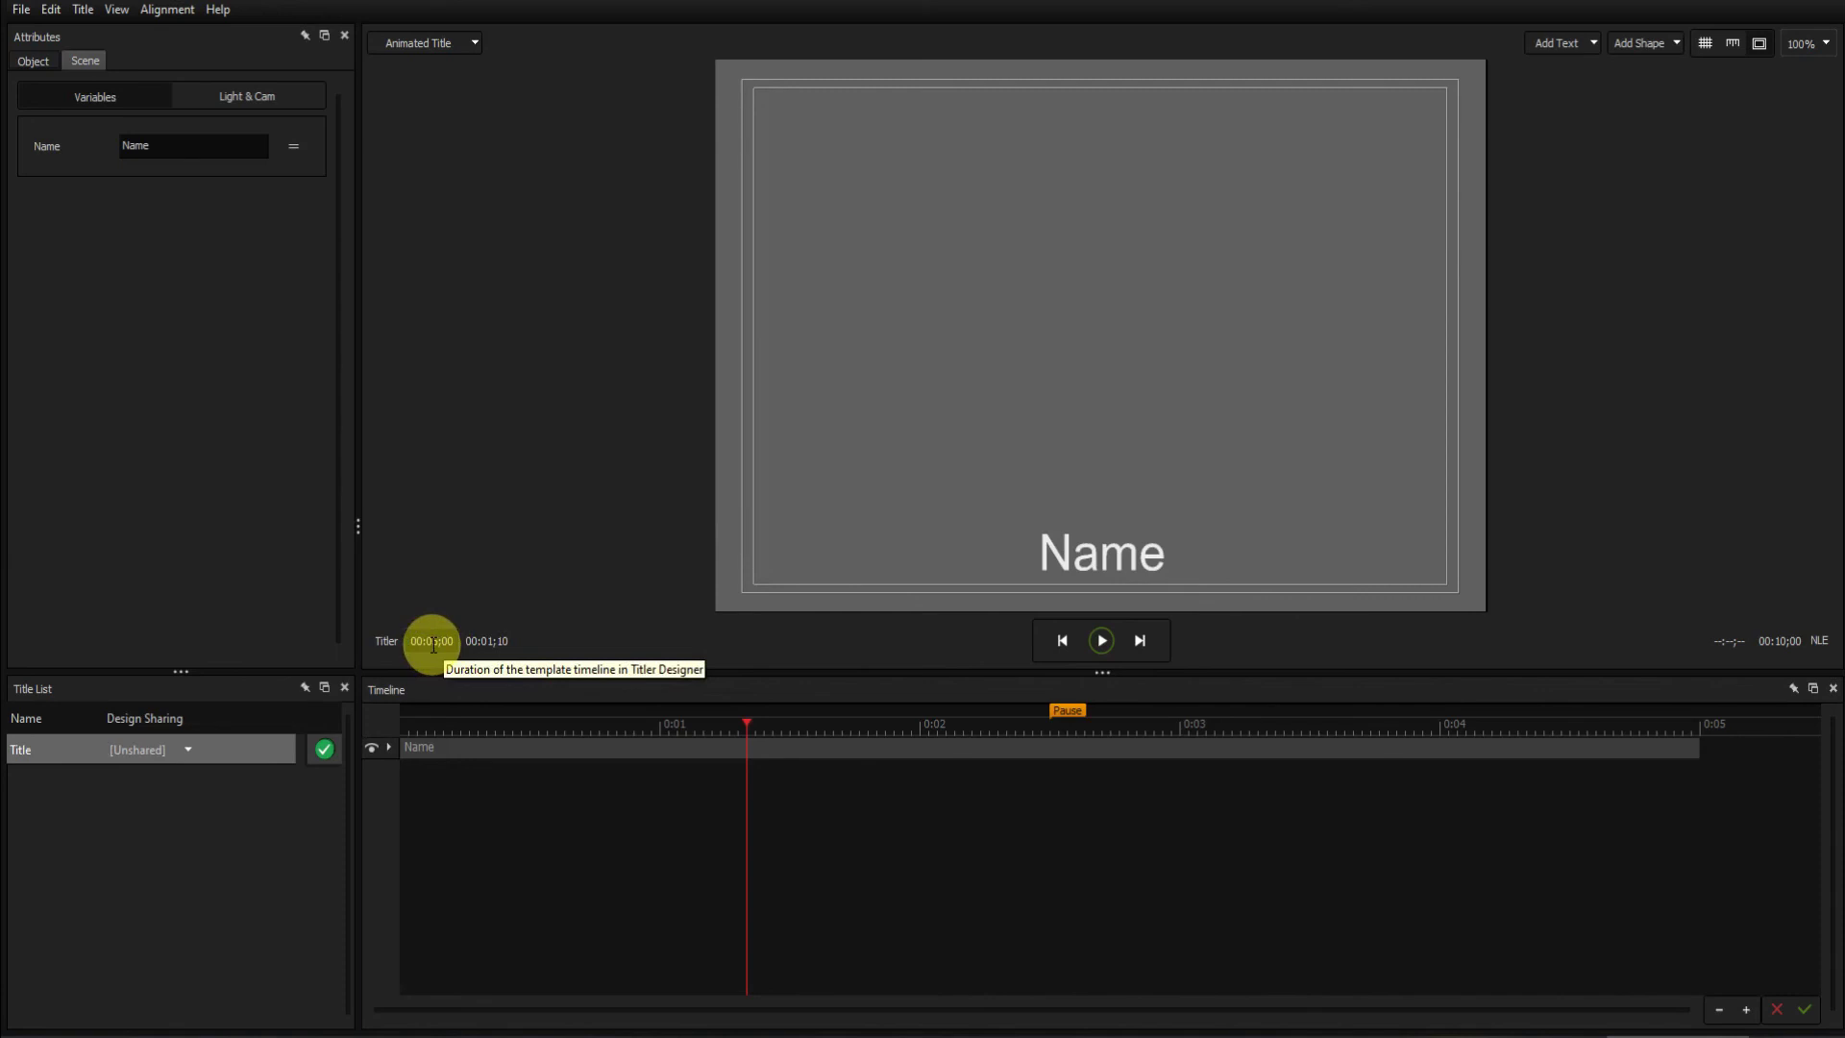
left_click(449, 643)
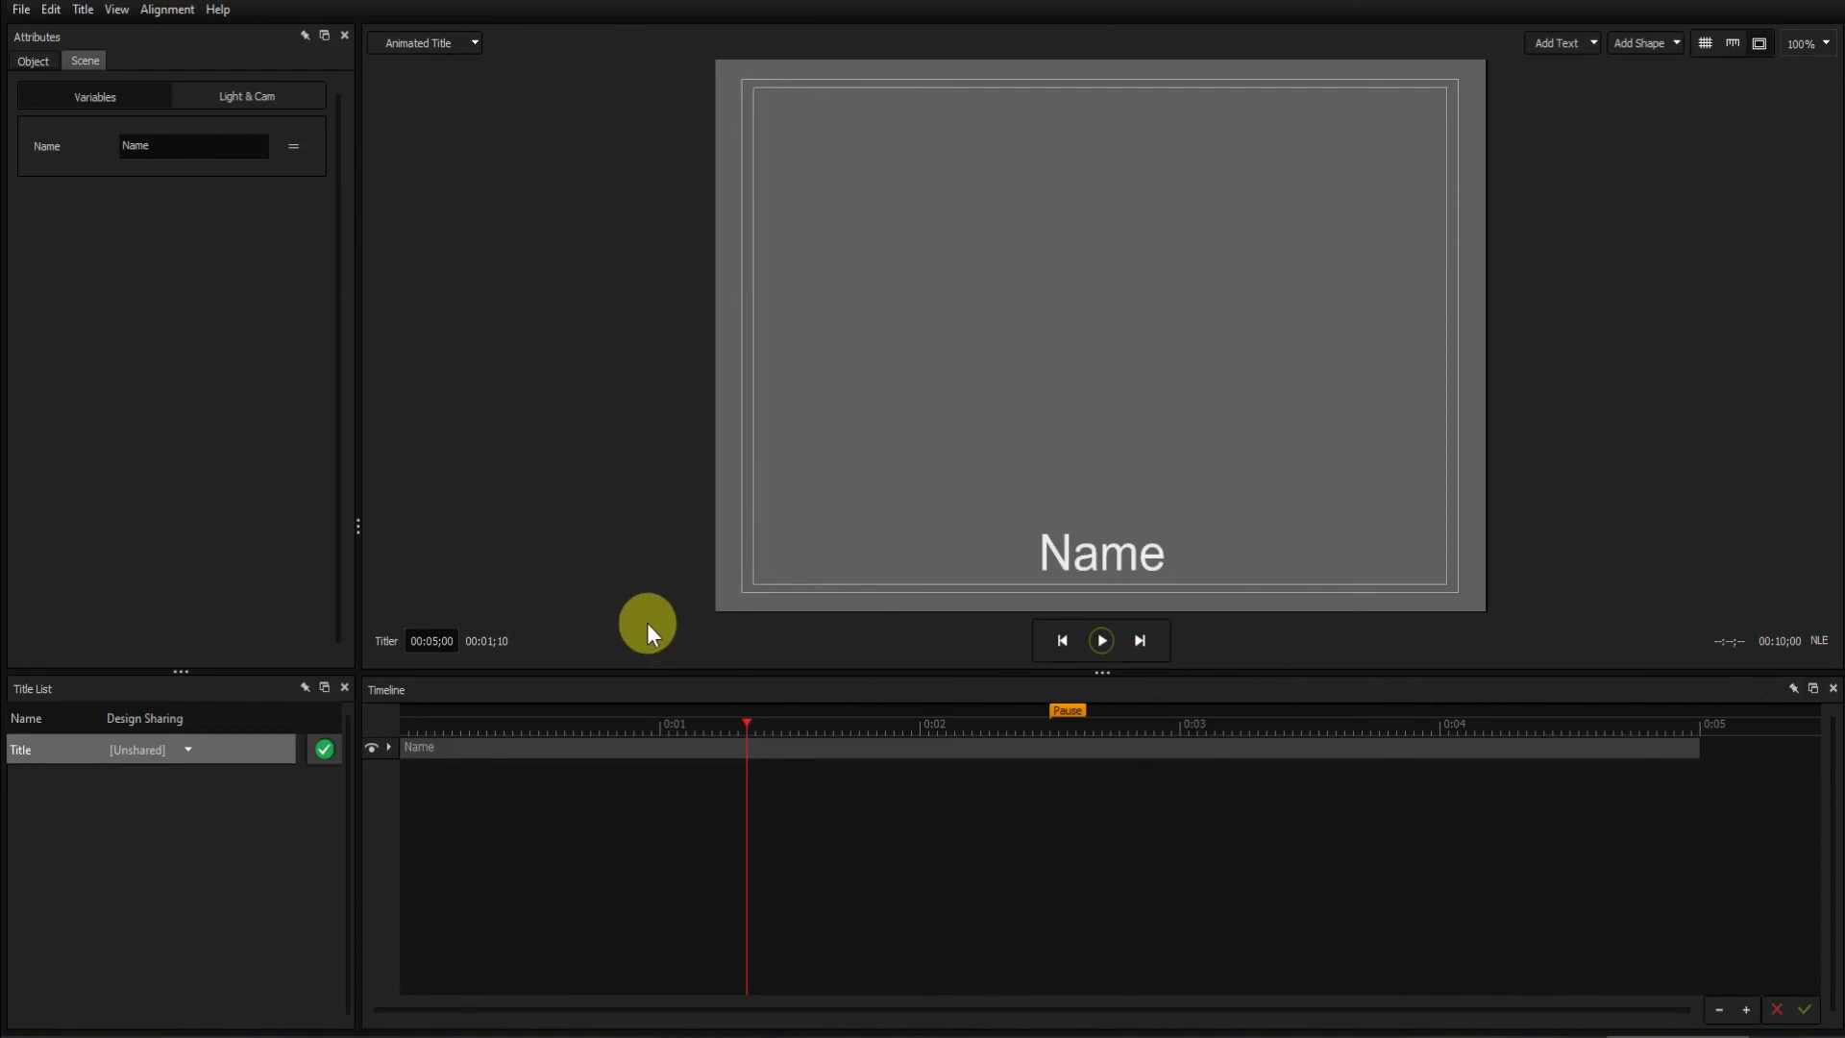
Step: Move the Pause marker to about 0:02;21 and play from 0:02;12 to test the stop
left_click(1023, 728)
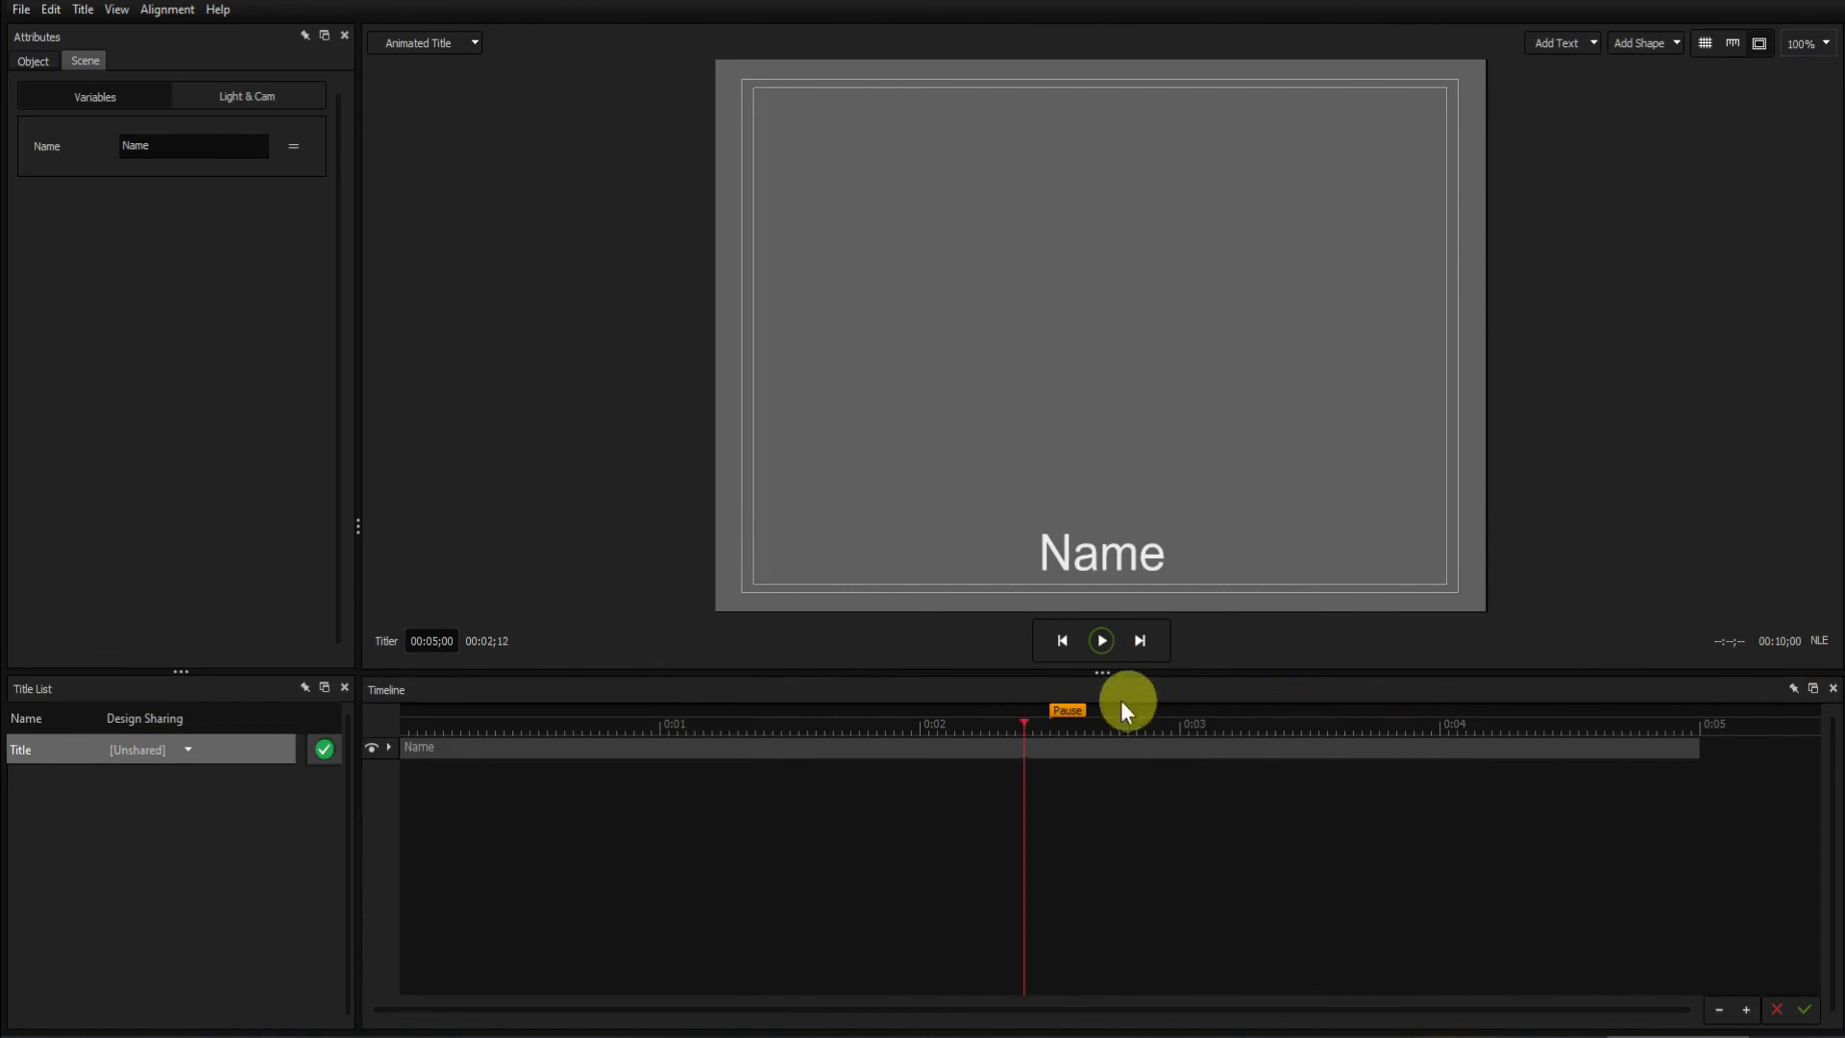
left_click_drag(1093, 709, 1126, 707)
left_click(1102, 641)
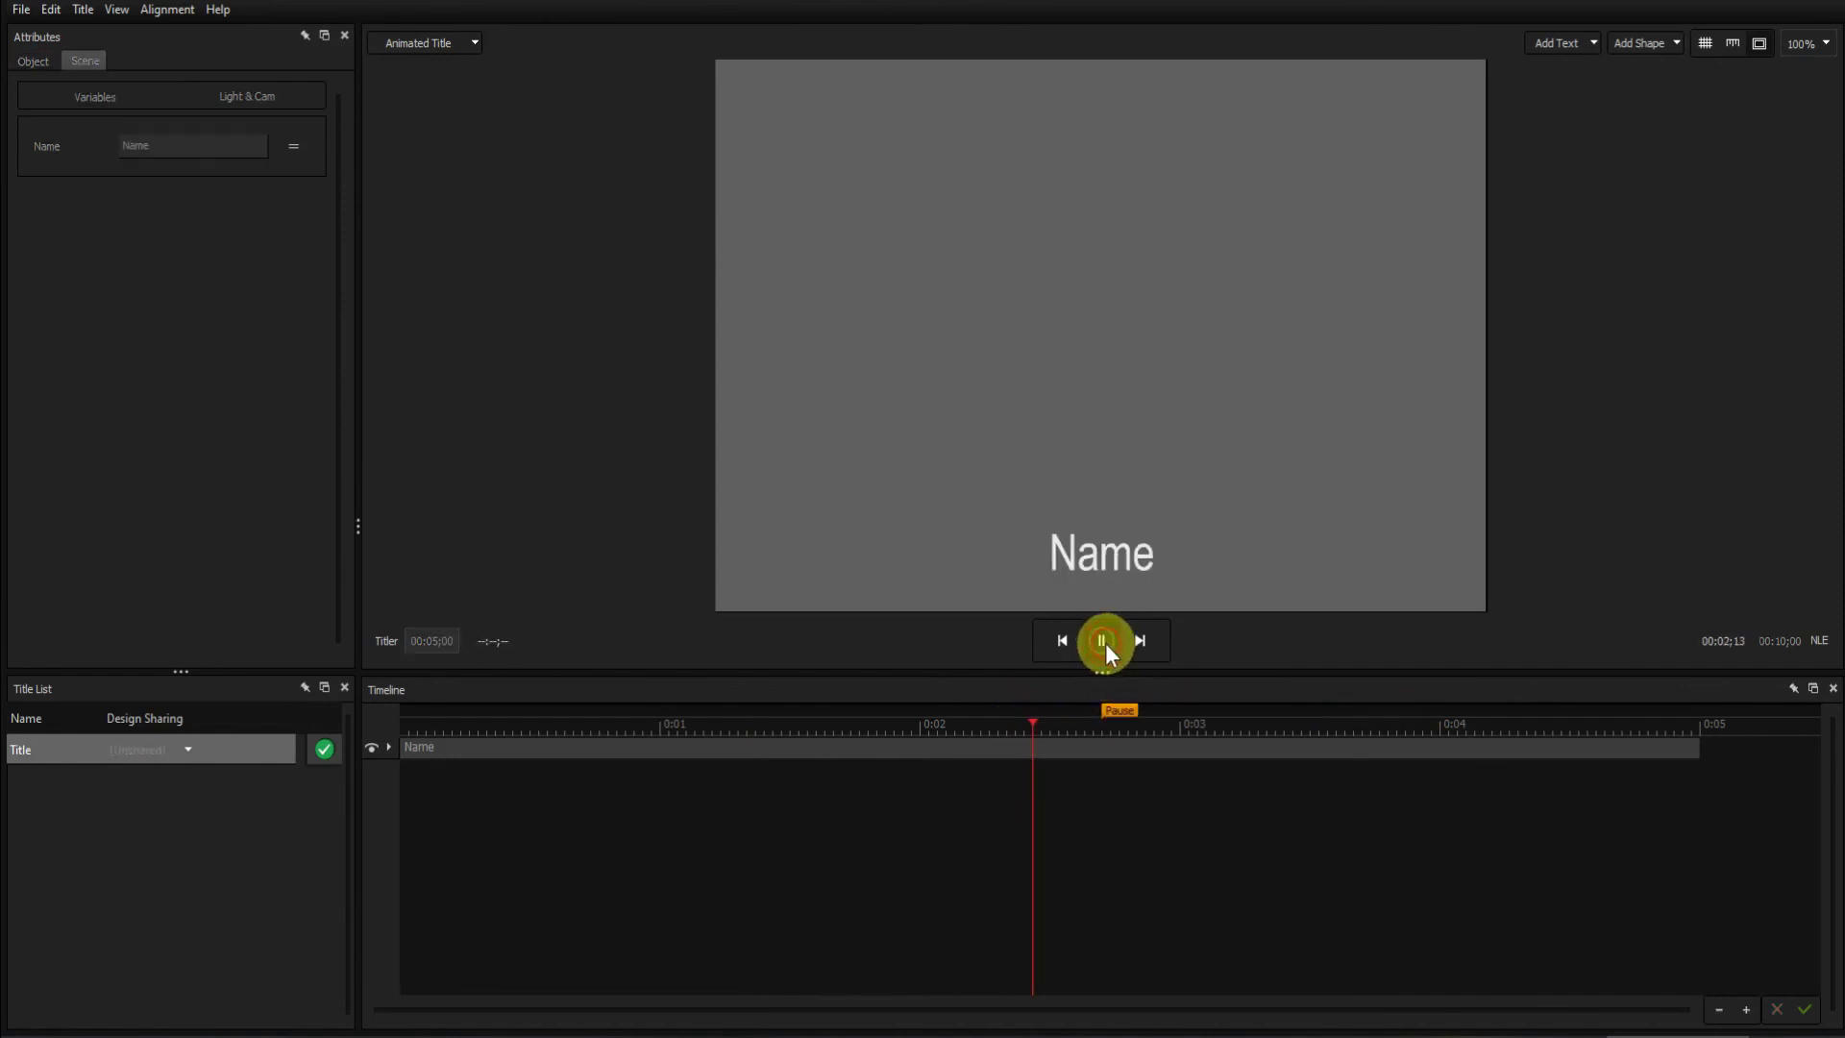